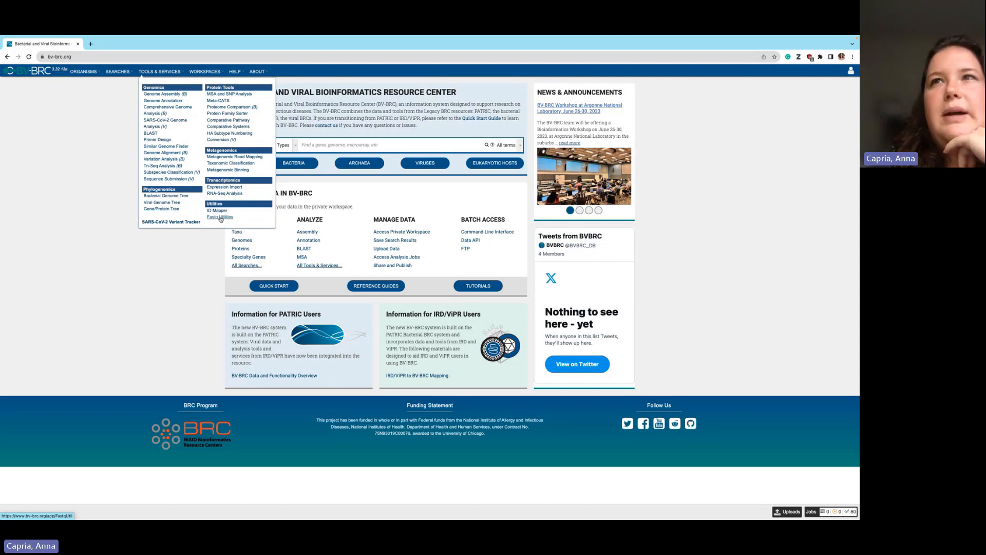
# Open the Fastq Utilities service and look through its Quick Reference Guide to the Trim, FastQC and Align output sections
pyautogui.click(221, 218)
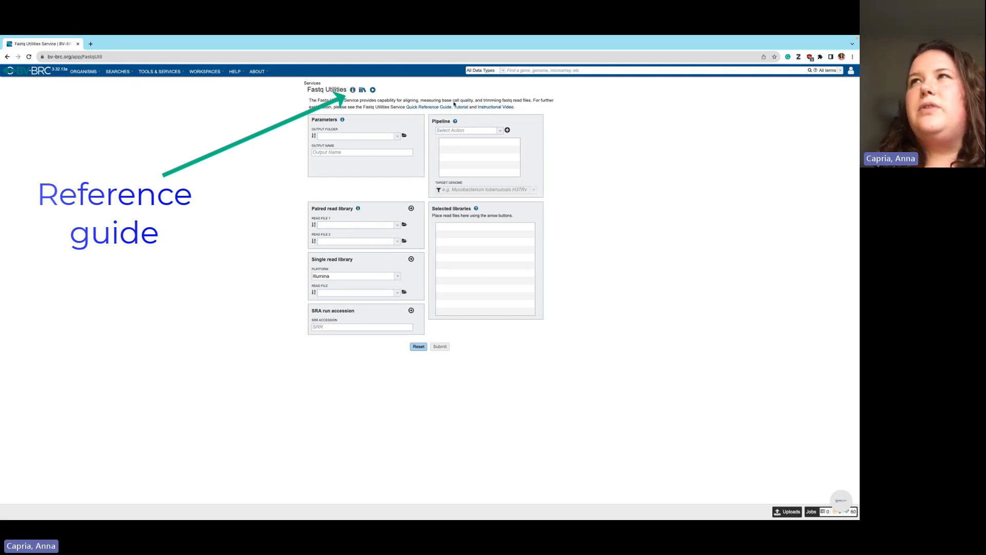
pyautogui.click(426, 108)
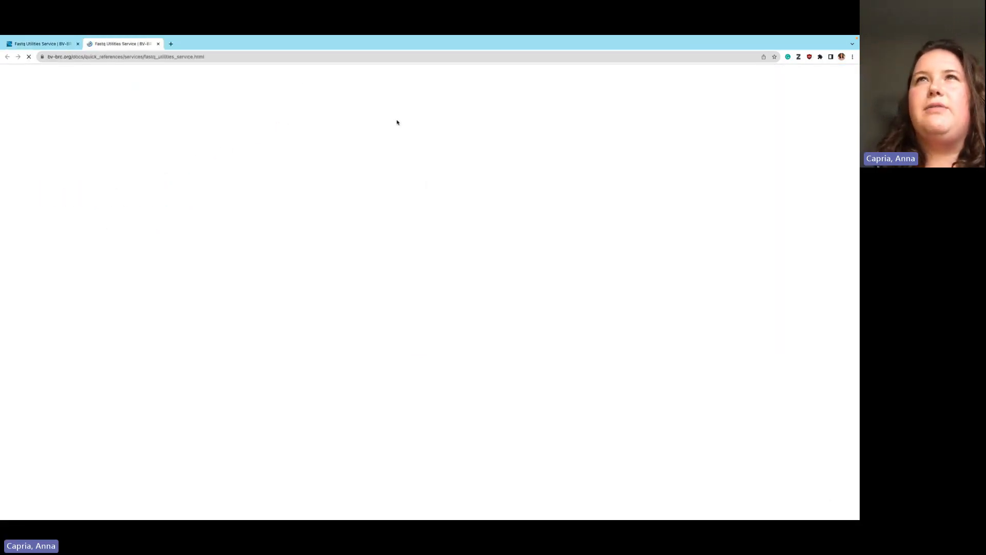
pyautogui.scroll(-20, 312, 200)
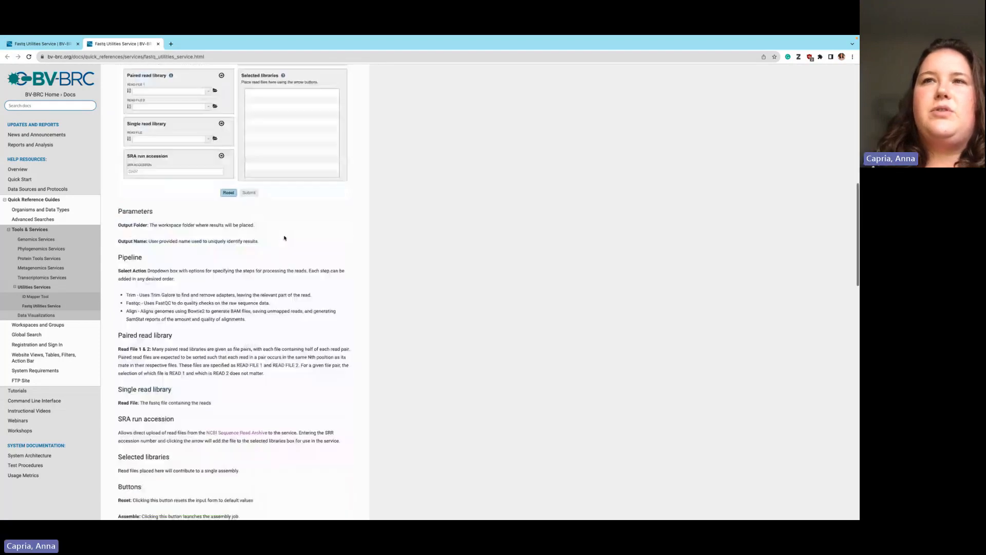
pyautogui.scroll(-5, 299, 219)
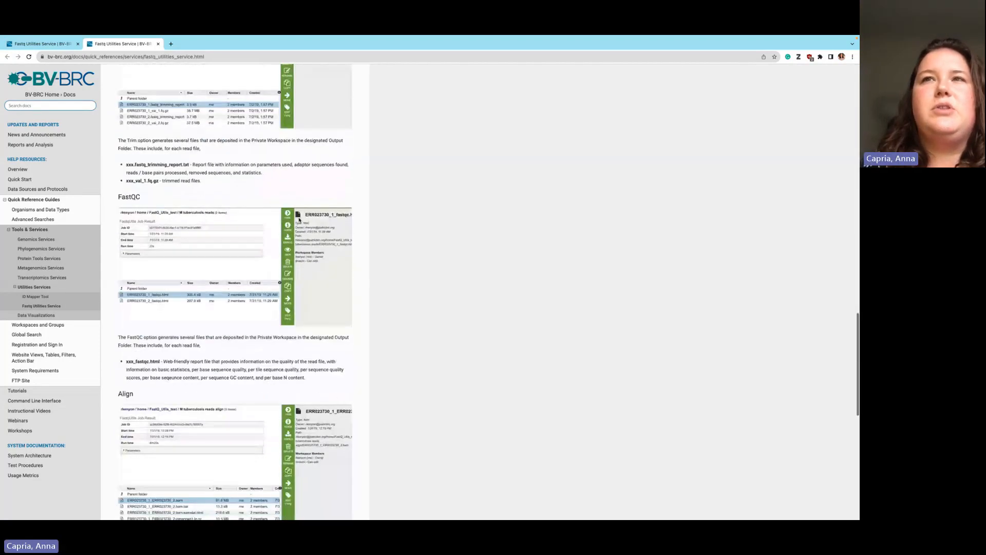
pyautogui.scroll(-2, 299, 220)
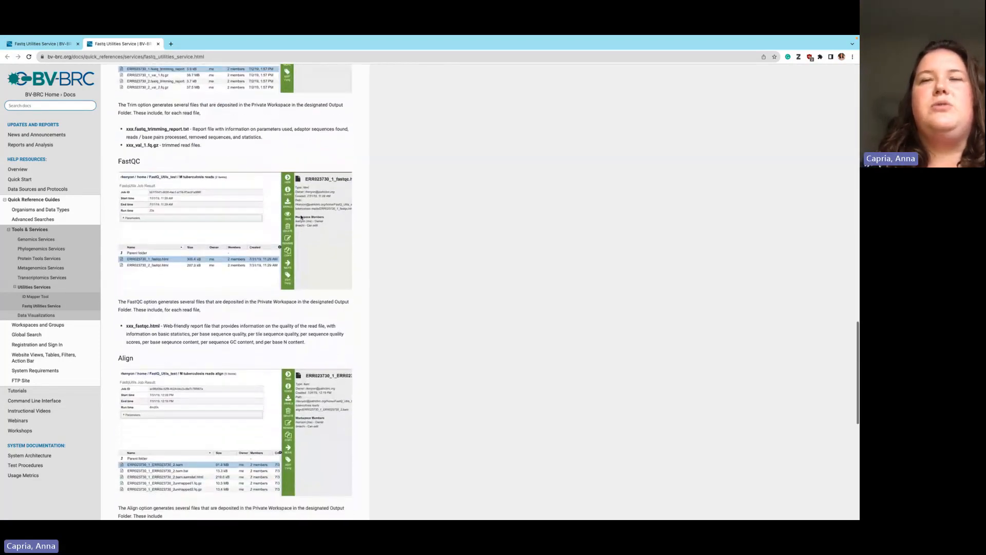
# Look through the Fastq Utilities instructional video playlist and return to the service form
pyautogui.click(41, 44)
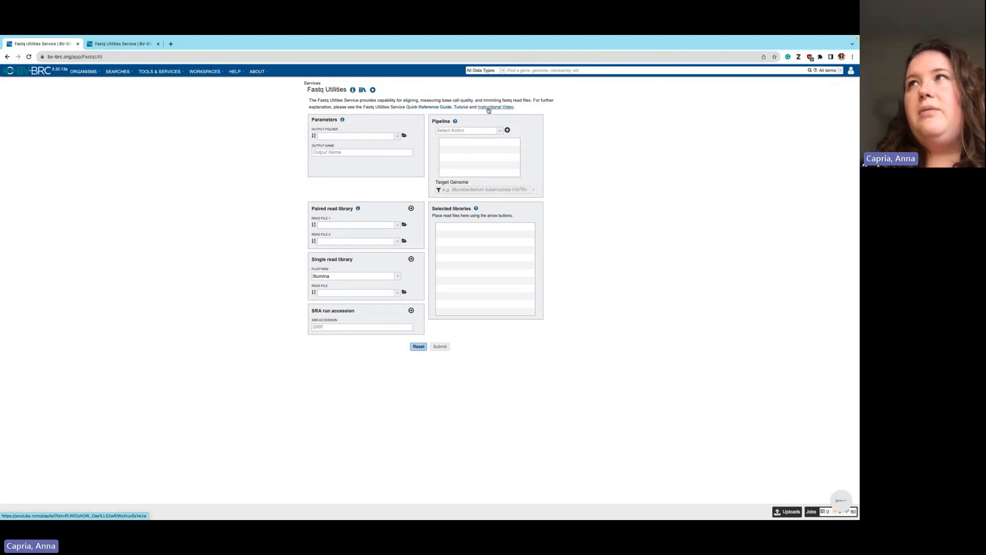
pyautogui.click(488, 107)
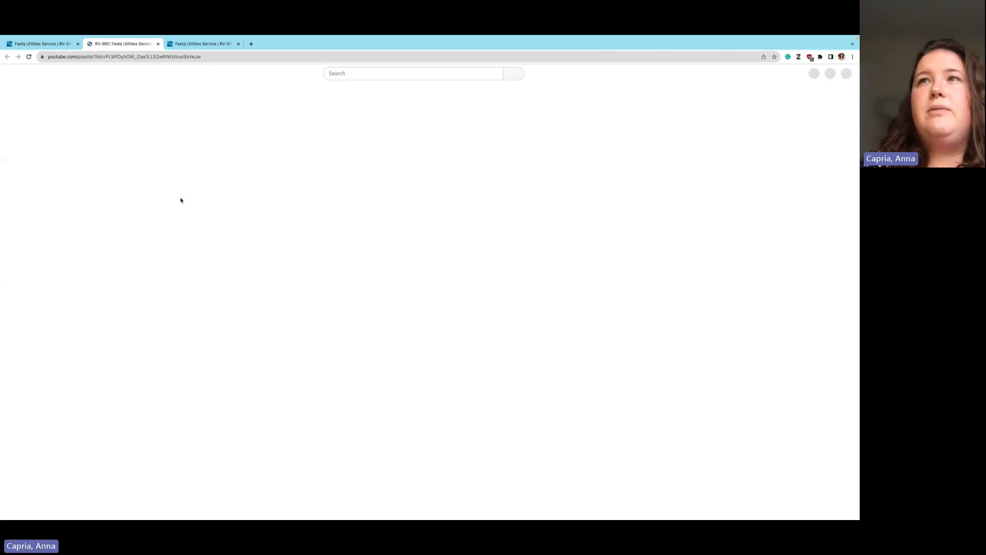
pyautogui.scroll(-3, 257, 281)
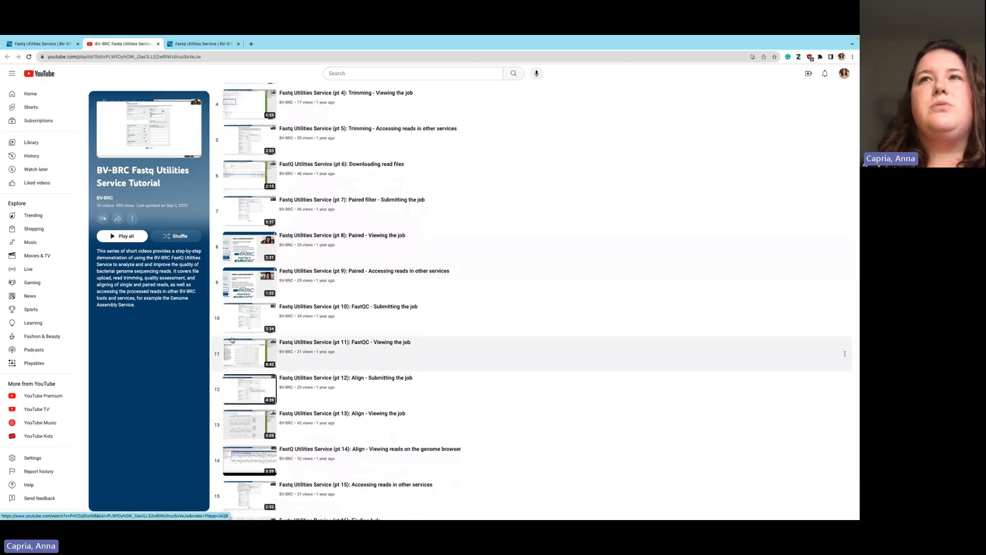
pyautogui.click(48, 44)
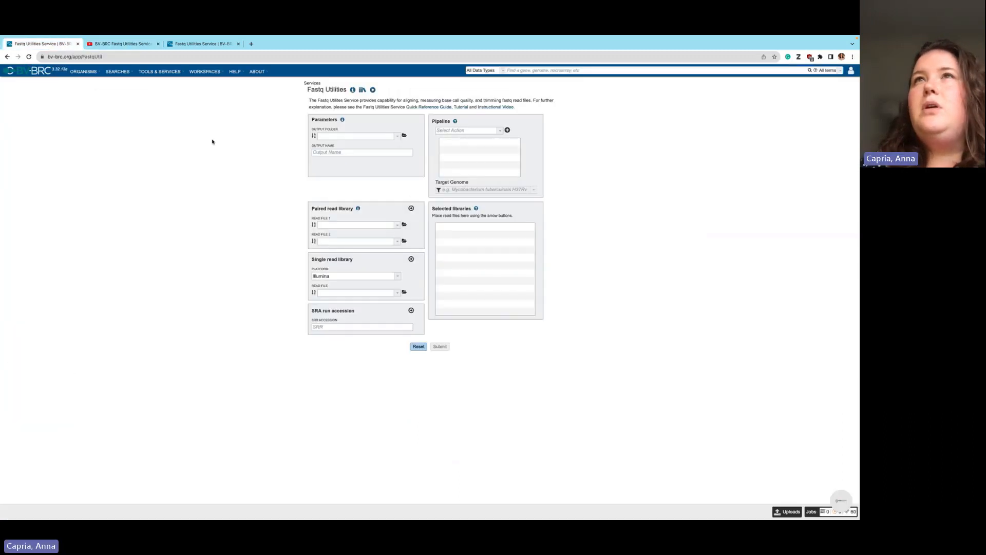
# Set the job's output folder to the Experiment Groups folder in the home workspace
pyautogui.click(352, 134)
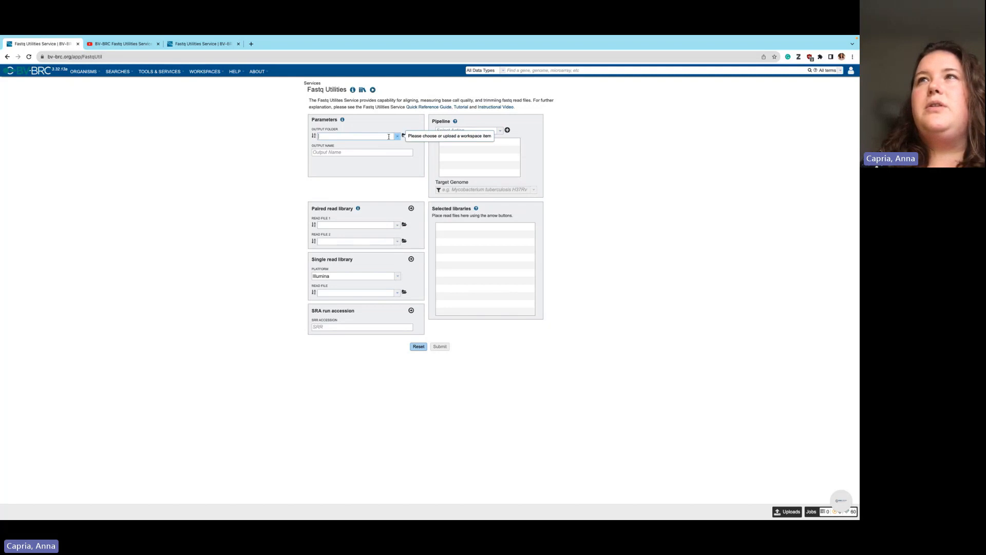
pyautogui.click(210, 72)
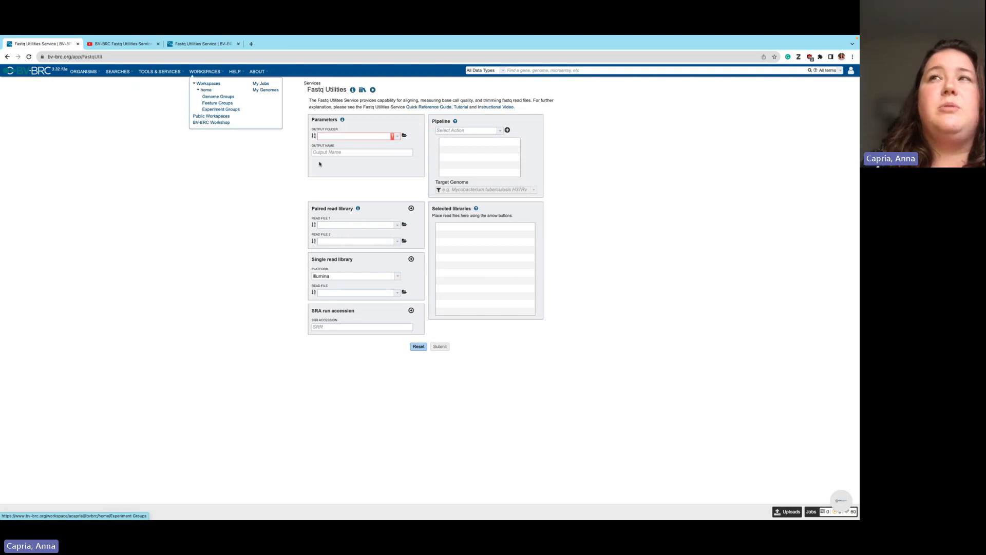
pyautogui.click(332, 137)
pyautogui.write('eriment Groups')
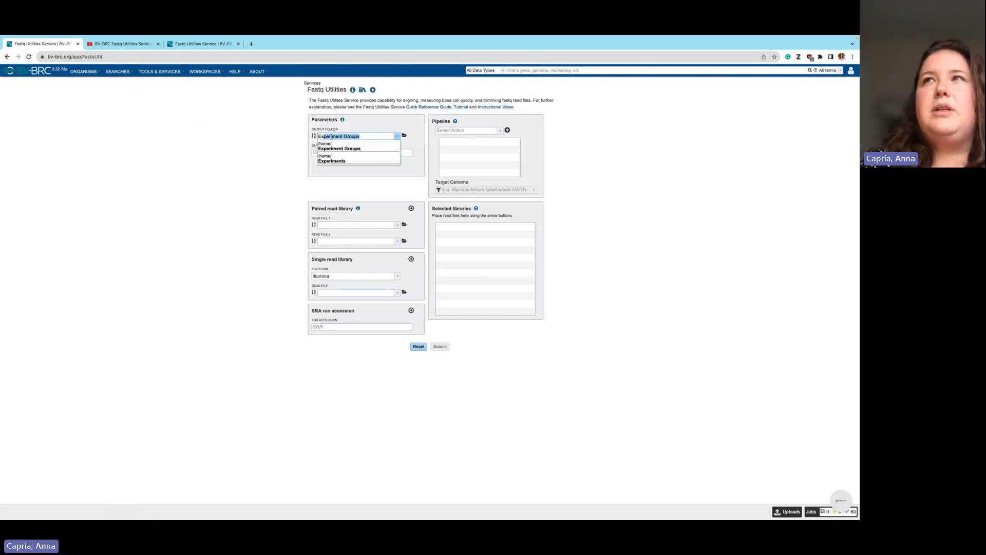
pyautogui.click(335, 151)
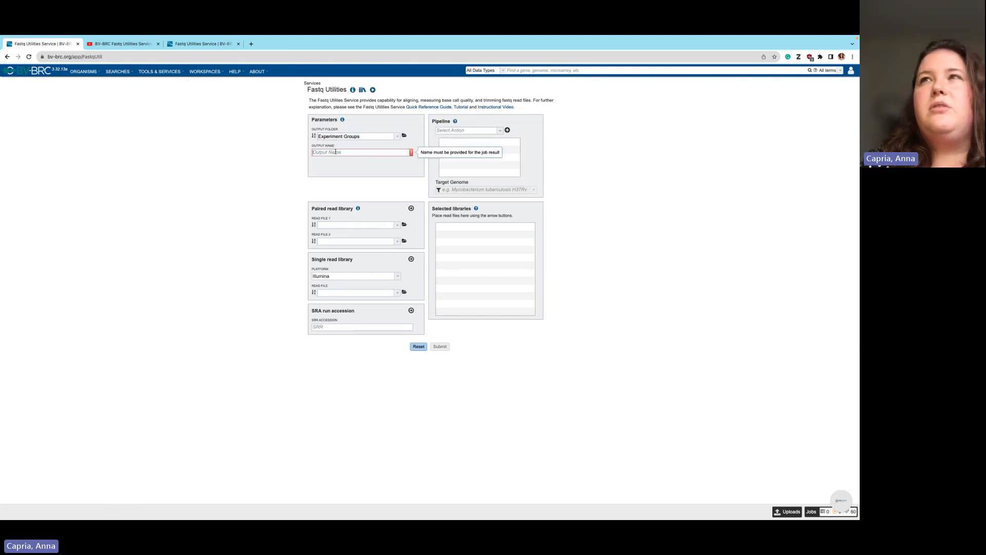
# Name the job output Zika_fastq_utilities_webinar
pyautogui.write('Zika_')
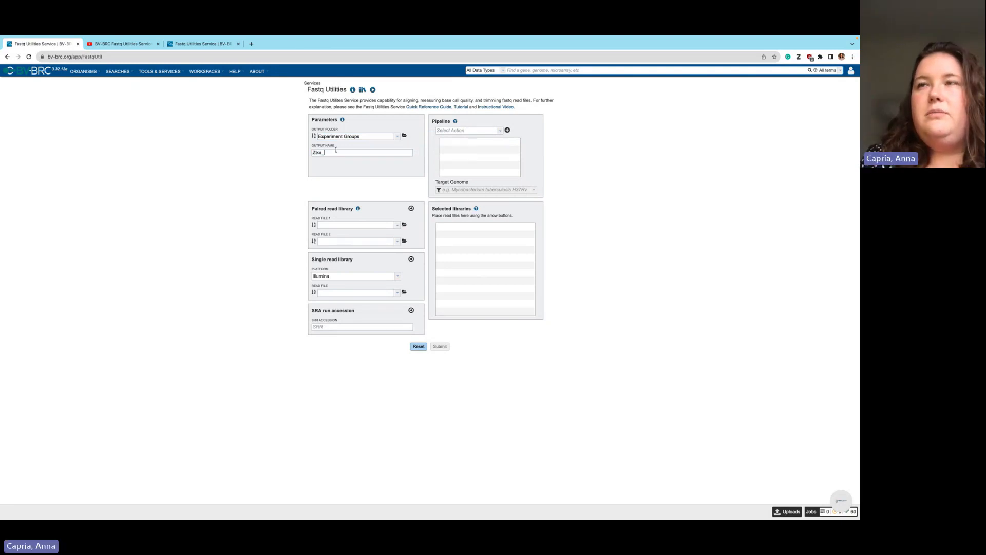
pyautogui.write('fastq')
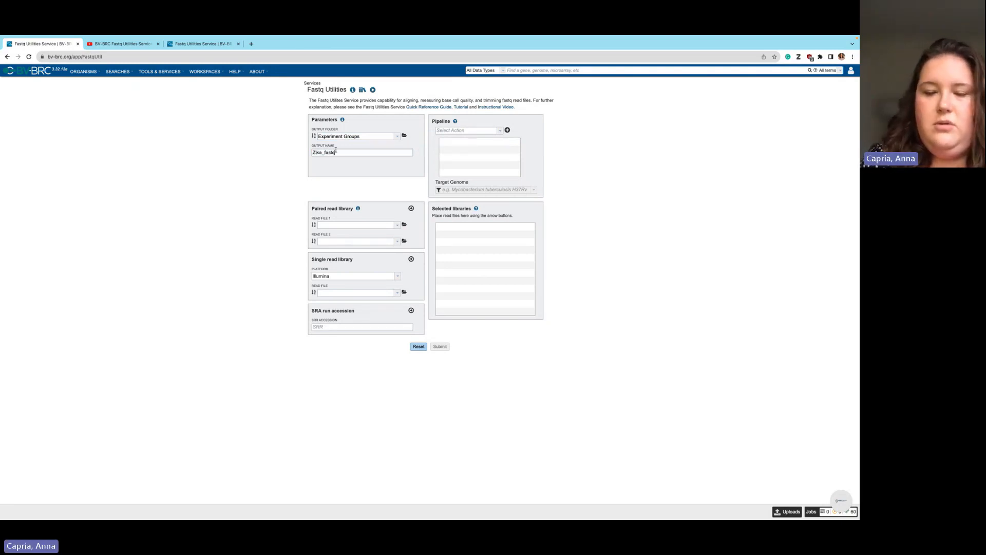
pyautogui.write('_utilities_webinar')
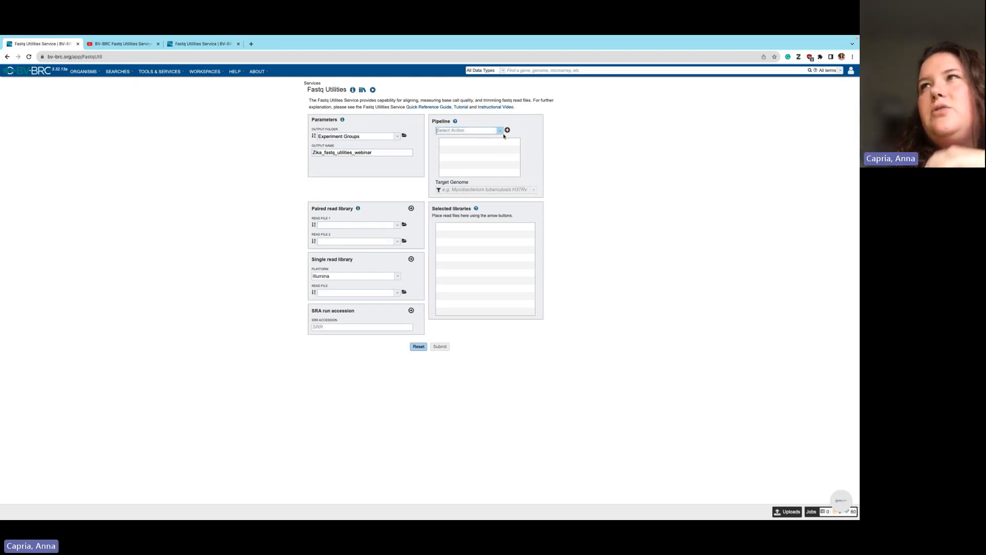
# Add the Align, Trim and FastQC actions to the pipeline in that order
pyautogui.click(501, 131)
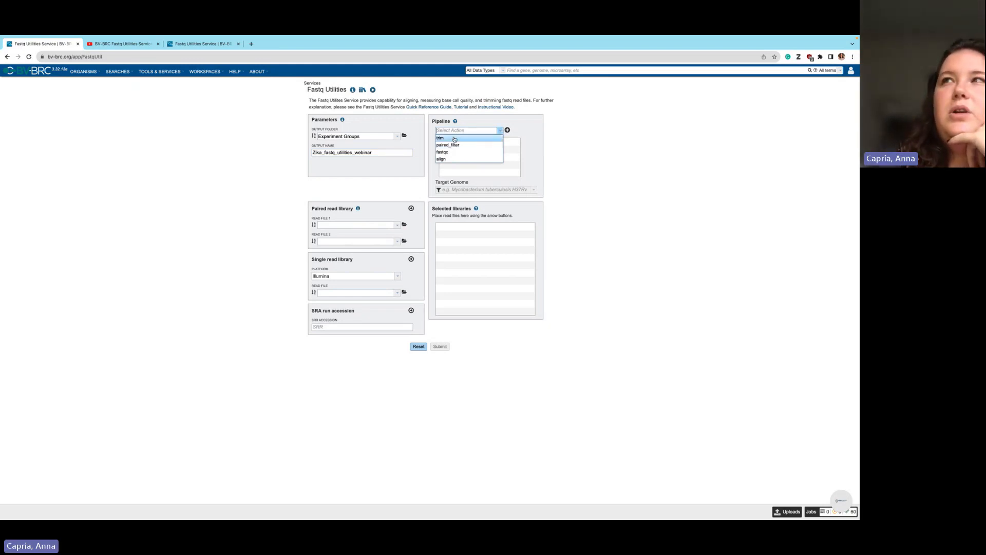
pyautogui.click(453, 139)
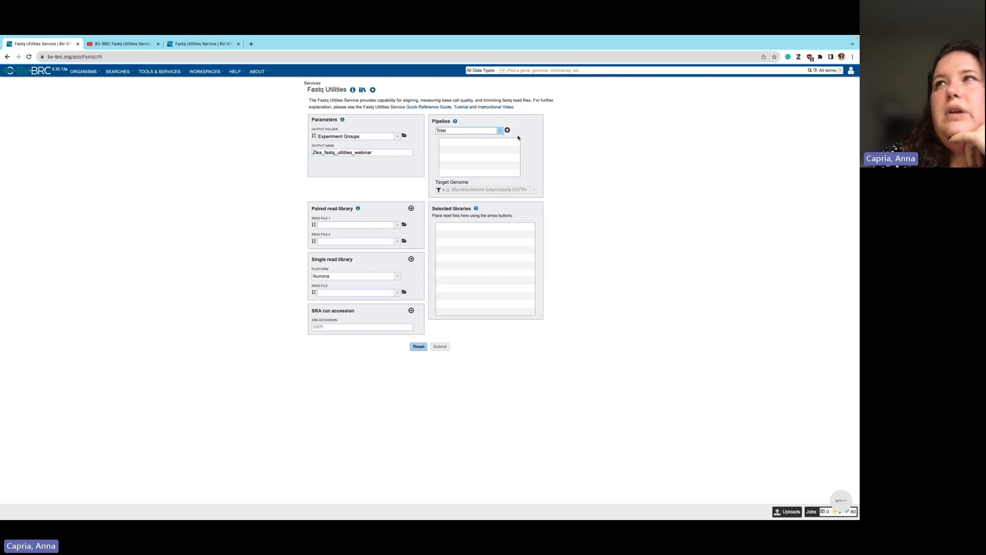
pyautogui.click(500, 131)
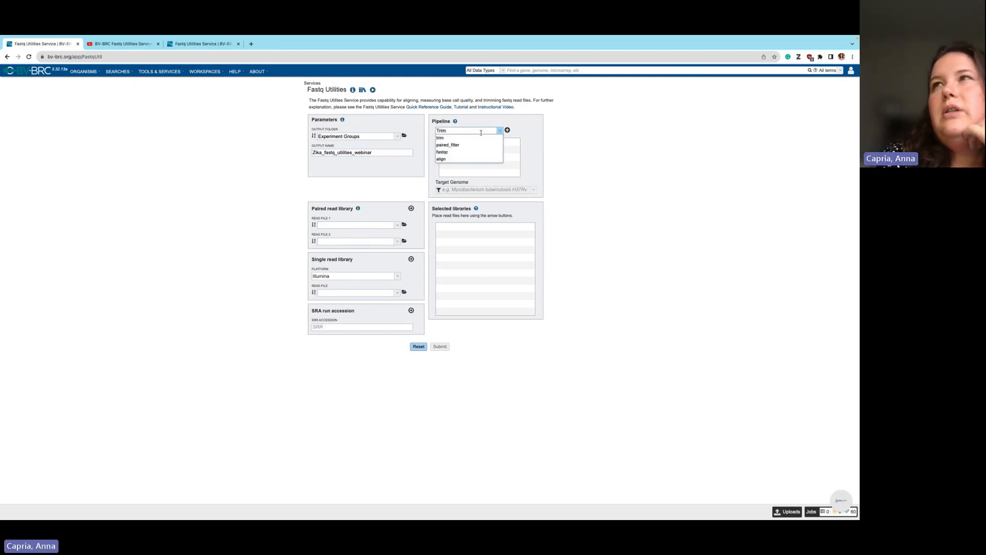
pyautogui.click(457, 160)
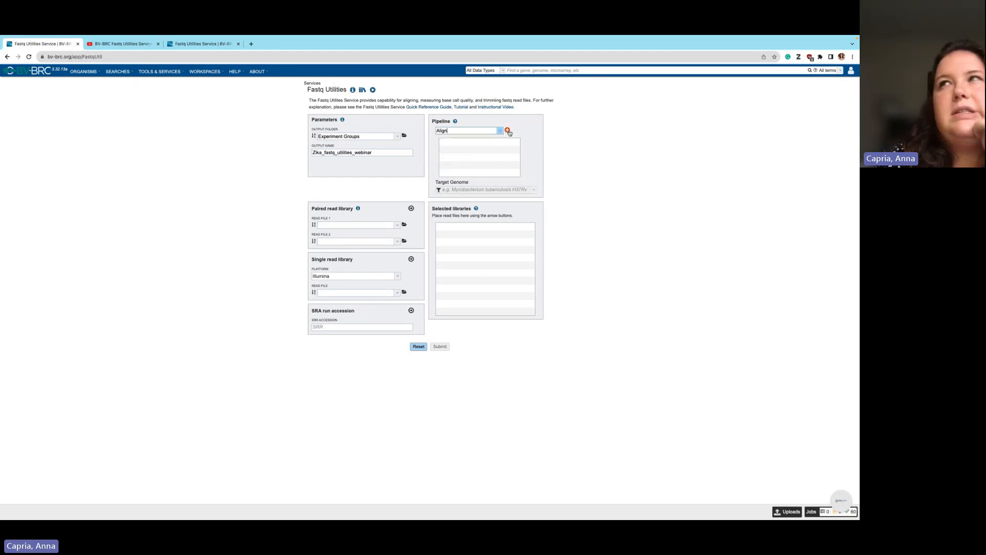
pyautogui.click(507, 130)
pyautogui.click(500, 132)
pyautogui.click(467, 138)
pyautogui.click(507, 131)
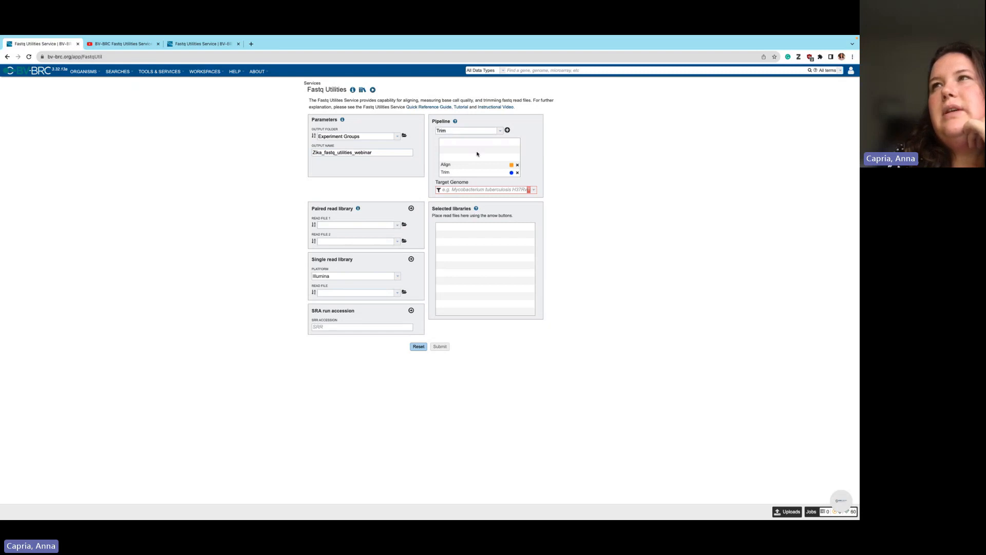
pyautogui.click(501, 130)
pyautogui.click(492, 139)
pyautogui.click(507, 130)
# Replace the Zika prefix of the output name so it reads SARS_CoV_2_fastq_utilities_webinar
pyautogui.click(452, 190)
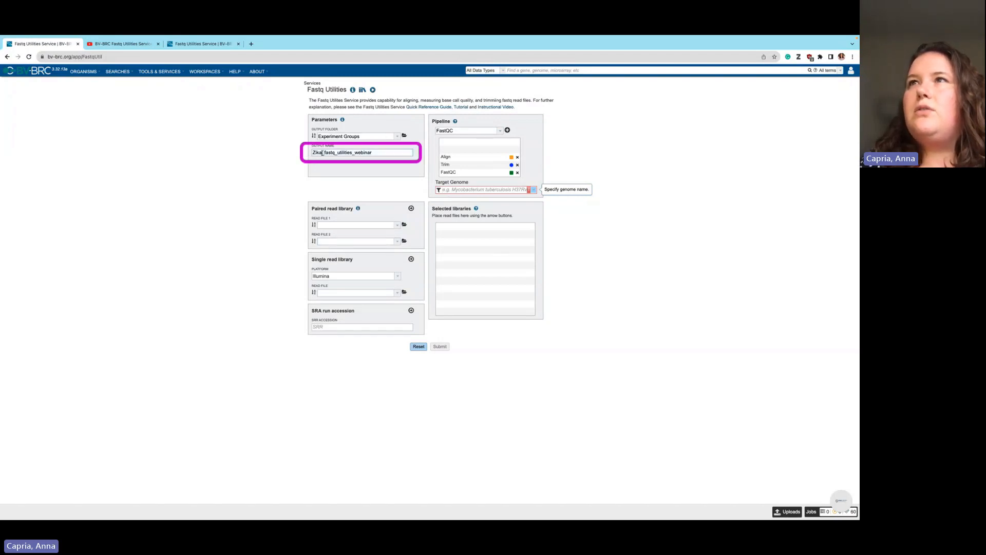
pyautogui.moveTo(322, 153); pyautogui.dragTo(296, 155)
pyautogui.write('SARS_CoV_2')
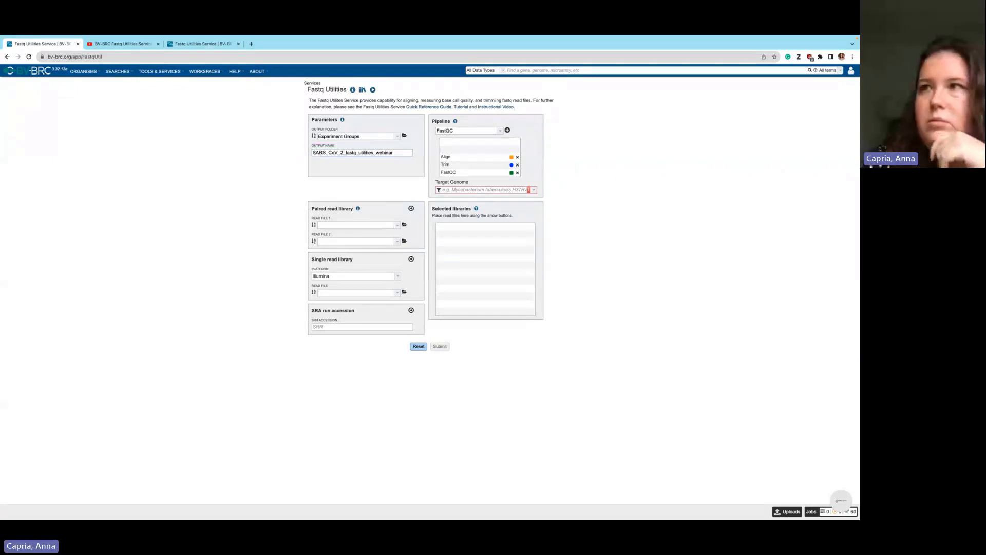
# Try to find the target genome by searching for "sars_cov" and "severe" and browsing the genome list
pyautogui.click(476, 189)
pyautogui.write('sa')
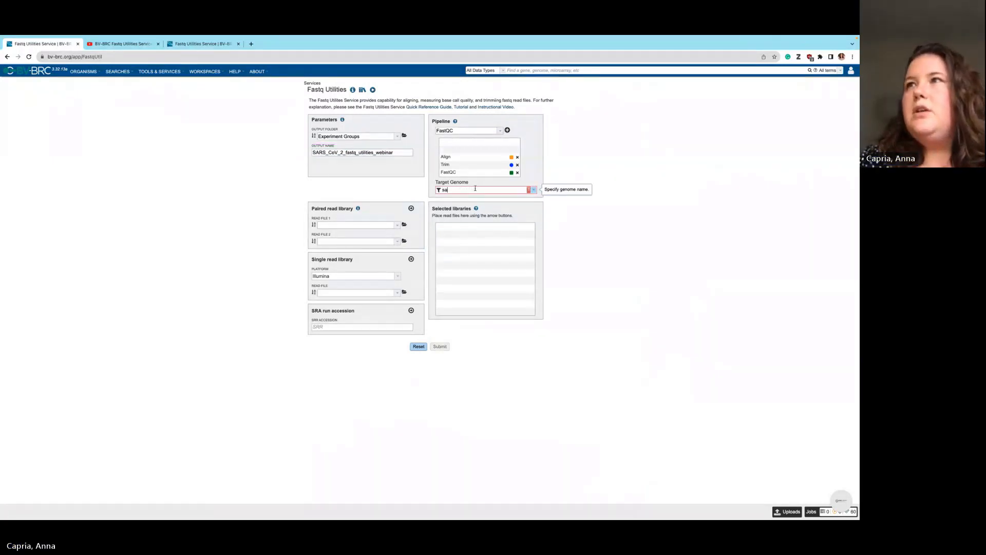
pyautogui.write('rs_cov')
pyautogui.press('BackSpace')
pyautogui.press('BackSpace')
pyautogui.press('BackSpace')
pyautogui.press('BackSpace')
pyautogui.press('BackSpace')
pyautogui.press('BackSpace')
pyautogui.press('BackSpace')
pyautogui.write('ever')
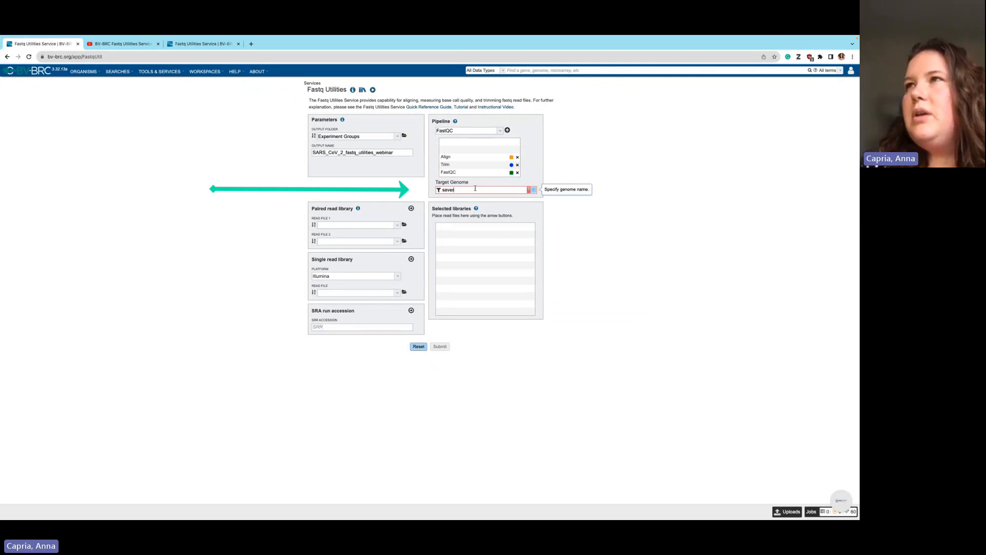
pyautogui.write('e')
pyautogui.press('BackSpace')
pyautogui.press('BackSpace')
pyautogui.press('BackSpace')
pyautogui.press('BackSpace')
pyautogui.press('BackSpace')
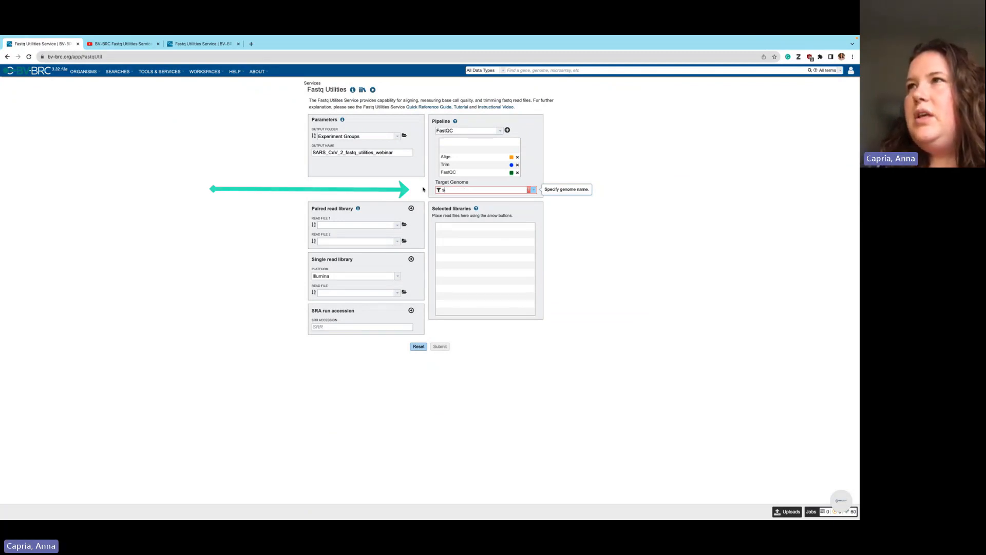
pyautogui.write('evere')
pyautogui.click(534, 191)
pyautogui.scroll(-5, 466, 236)
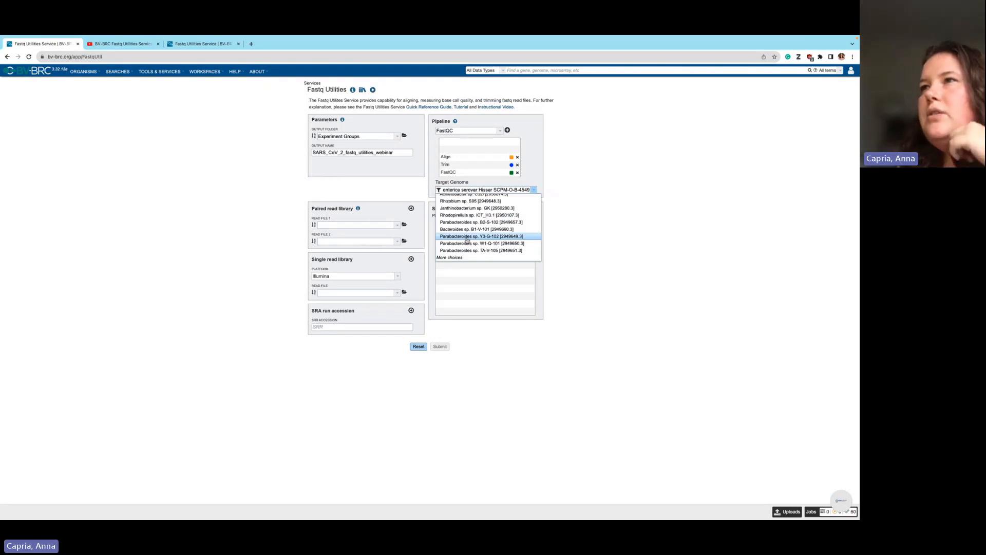
pyautogui.click(450, 258)
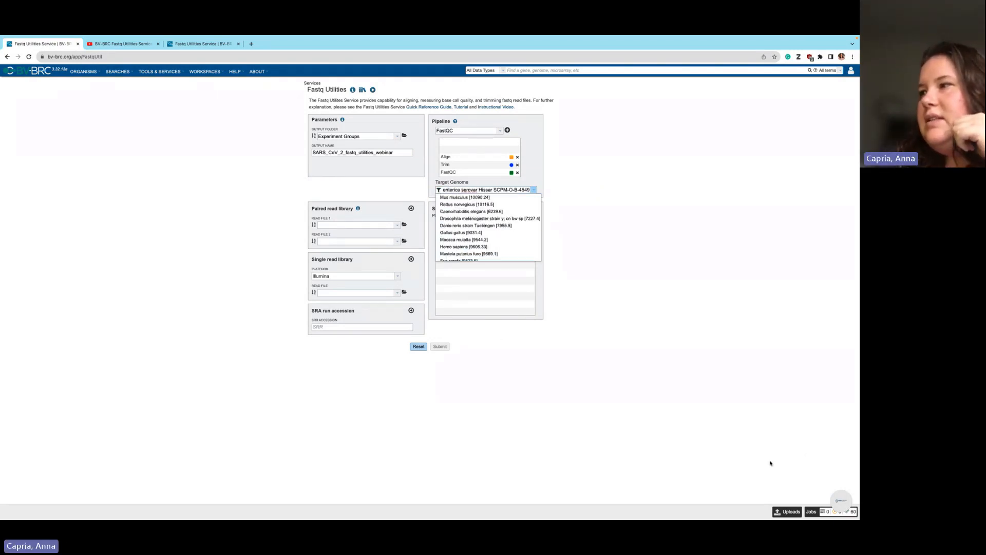
# Search the target genomes for "sars-cov" and choose a Severe acute respiratory syndrome coronavirus 2 genome
pyautogui.write('sars-cov')
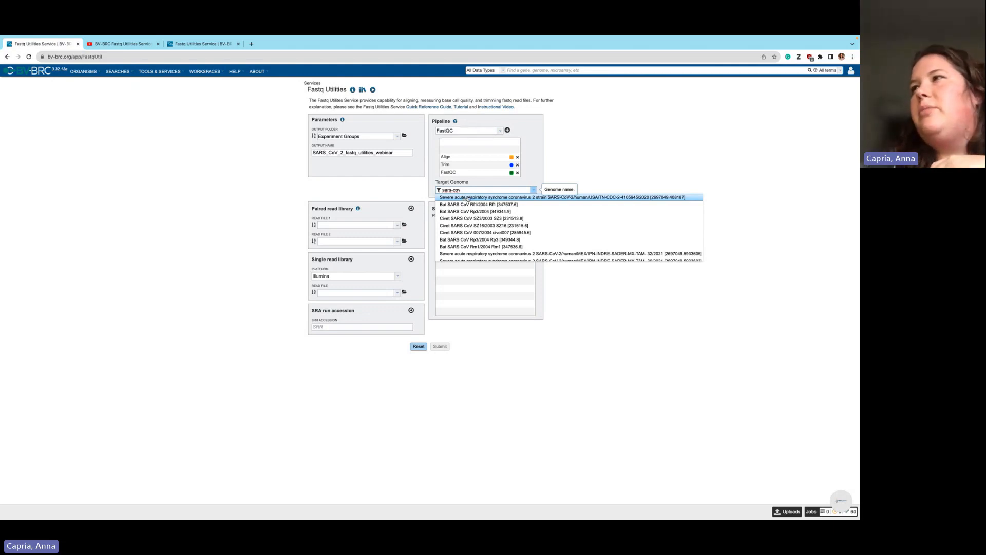
pyautogui.scroll(-5, 469, 221)
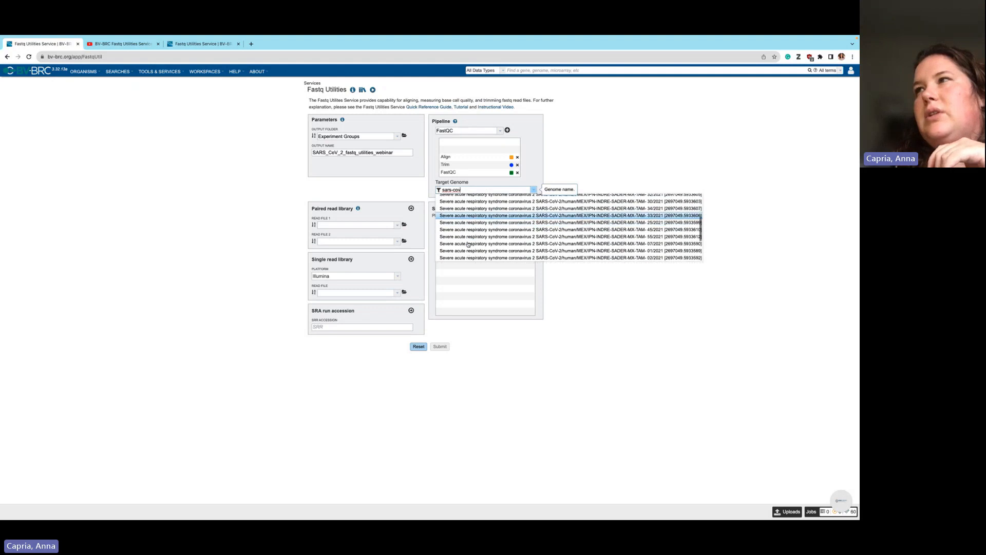
pyautogui.scroll(-2, 468, 243)
pyautogui.click(504, 241)
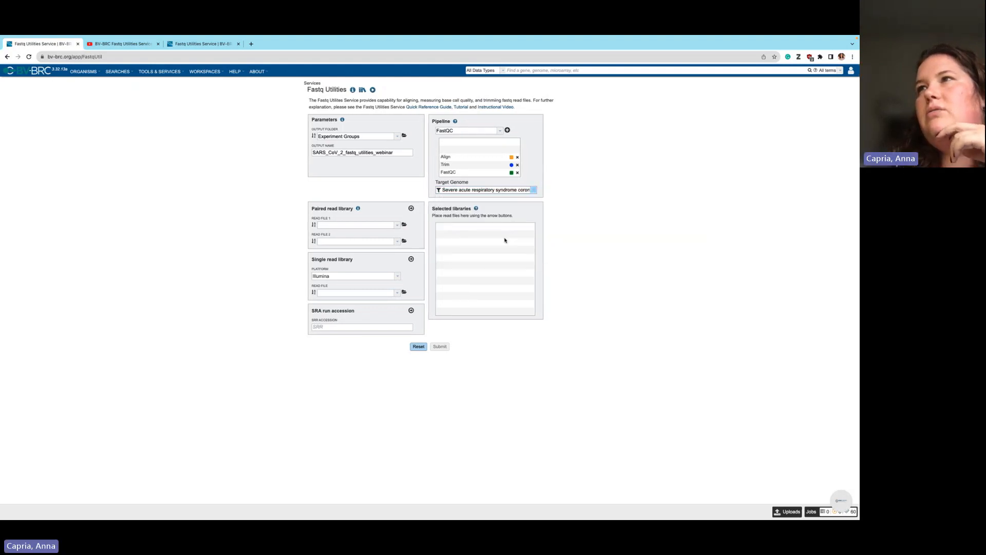
# Enter the SRA run accession SRR11607707 and add it to the selected libraries
pyautogui.click(326, 329)
pyautogui.write('SRR11607707')
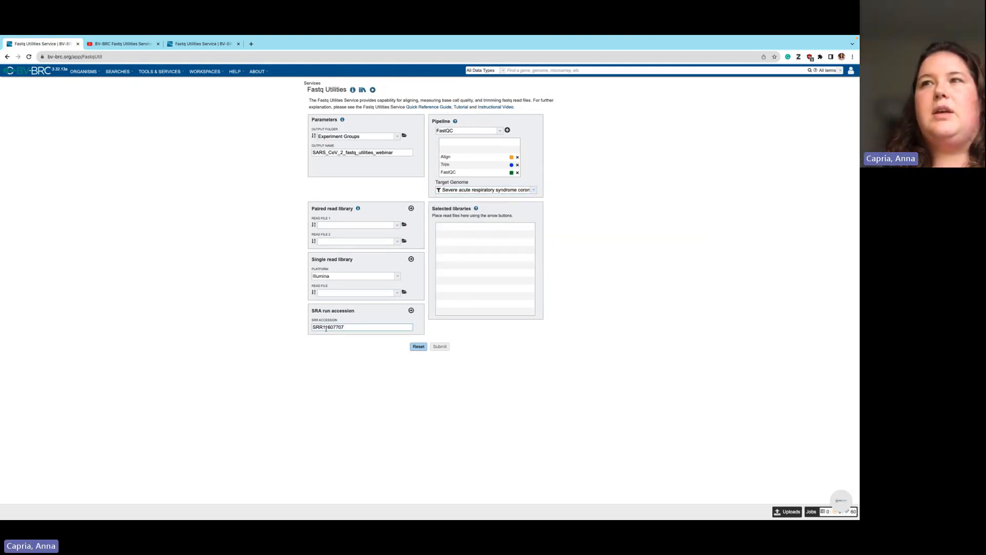
pyautogui.click(412, 311)
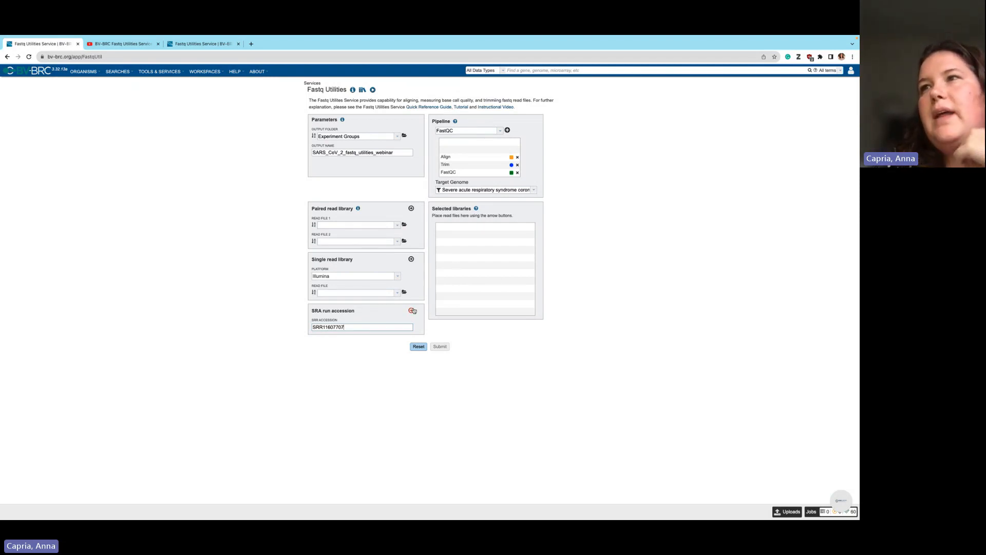
pyautogui.click(413, 311)
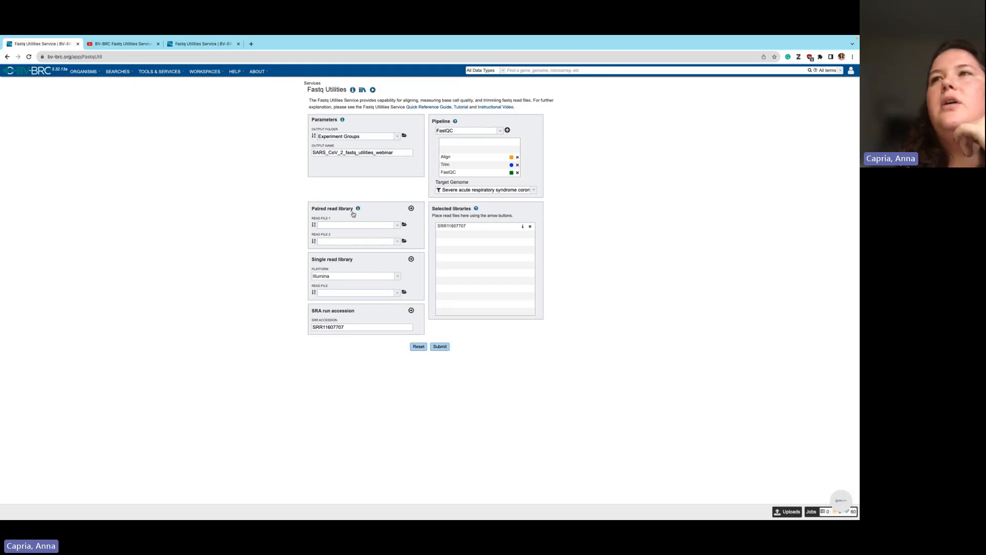
pyautogui.click(339, 277)
pyautogui.click(339, 278)
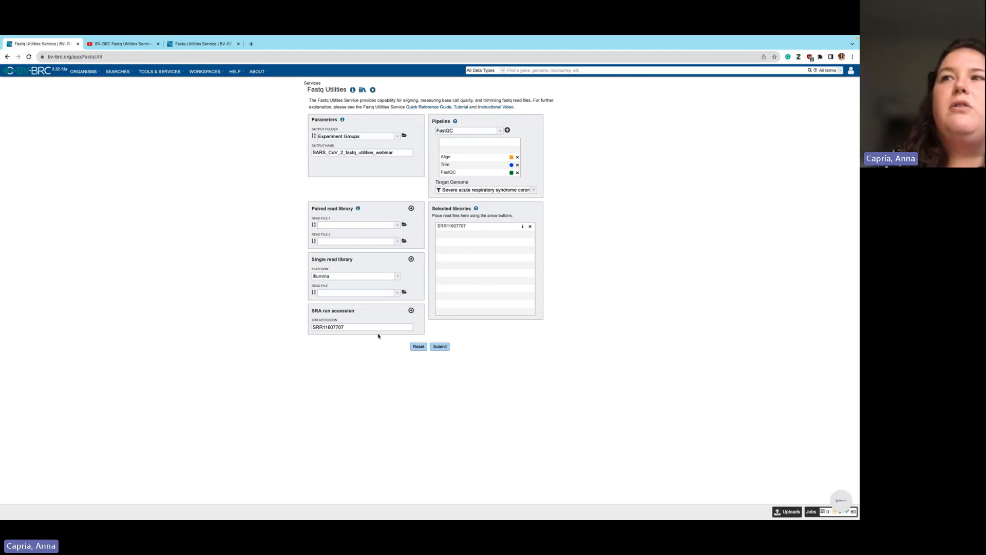
# Submit the Fastq Utilities job for SRR11607707 and open the jobs list
pyautogui.moveTo(313, 328); pyautogui.dragTo(346, 336)
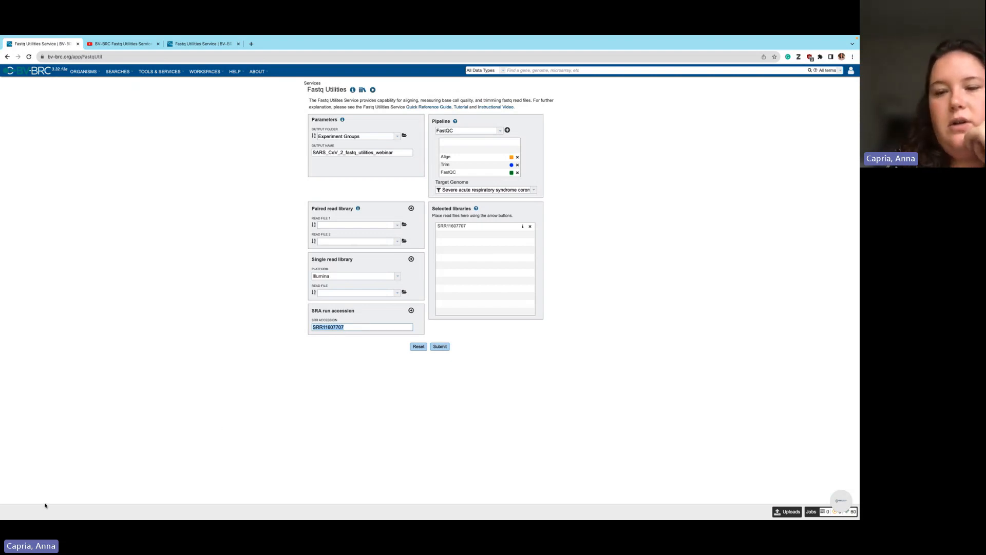
pyautogui.hotkey('ctrl', 'Up')
pyautogui.hotkey('ctrl', 'Up')
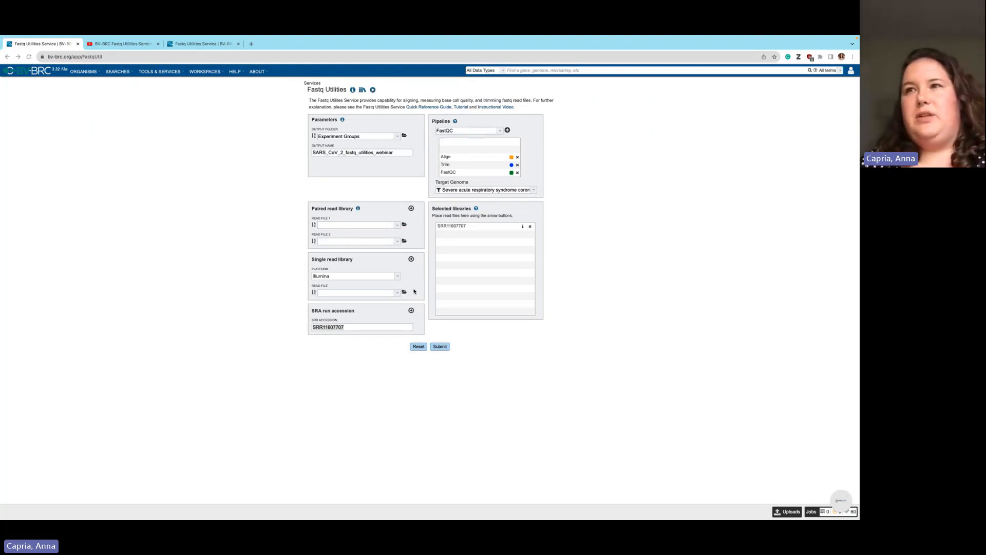
pyautogui.click(440, 348)
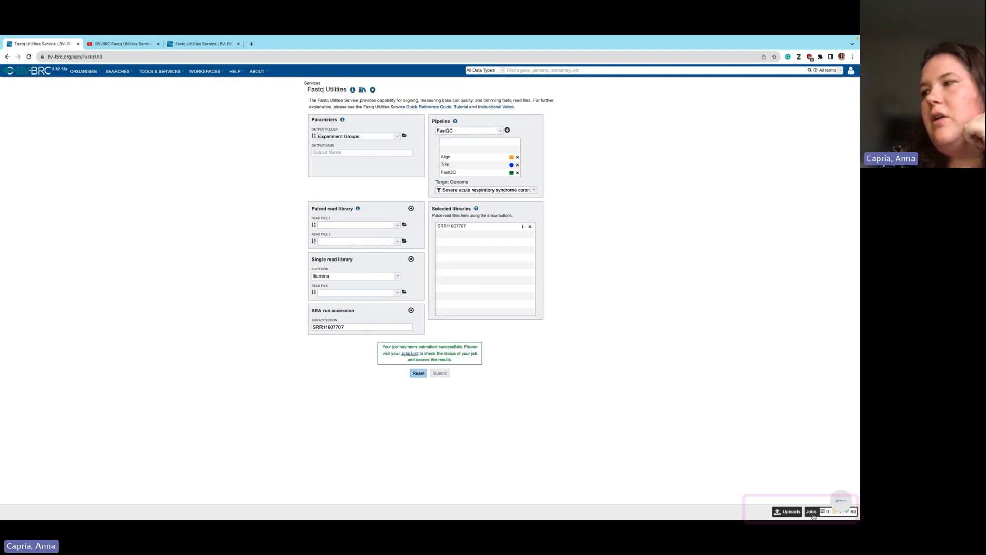
pyautogui.click(812, 511)
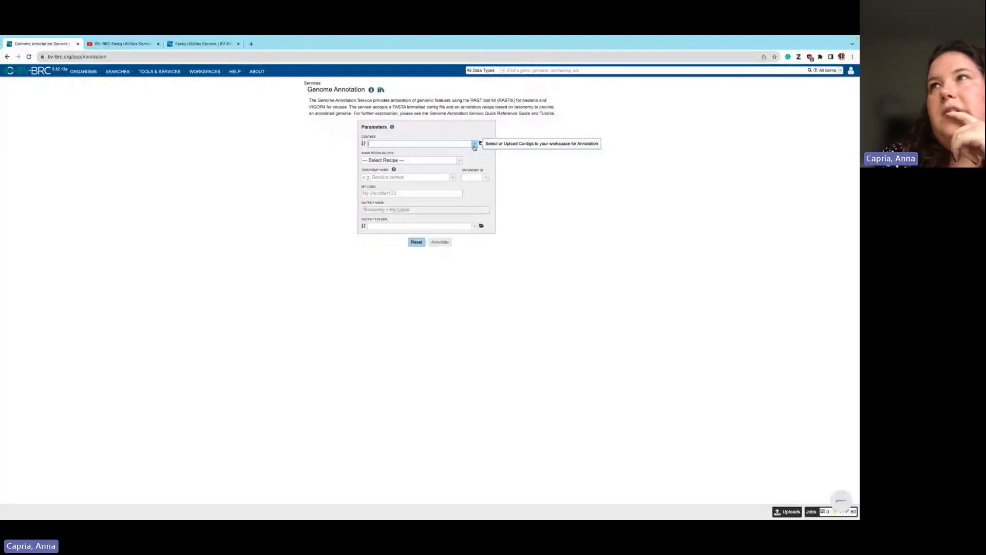
# Browse the workspace for the Genome Annotation contigs and select zika_kx369547.fasta.txt in the Genome Groups folder
pyautogui.click(475, 143)
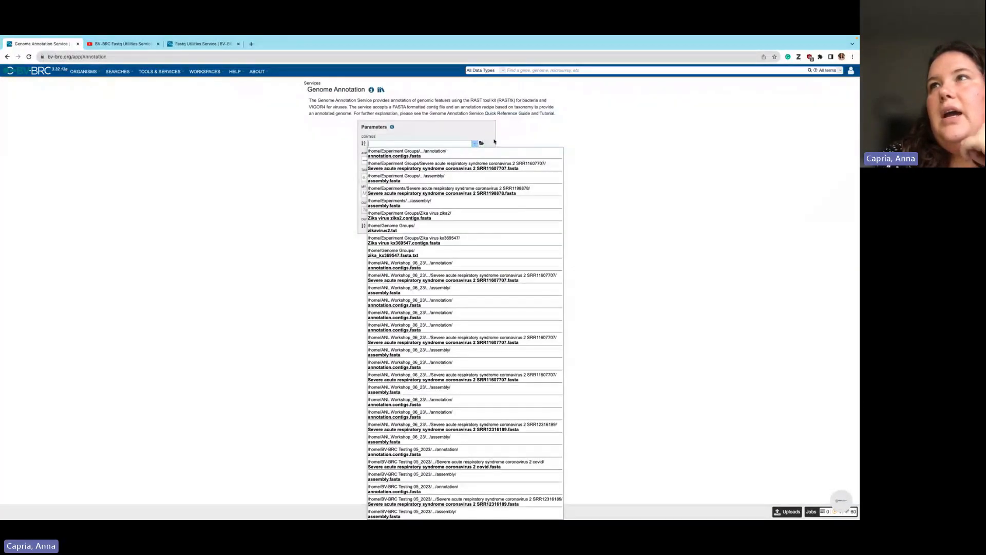
pyautogui.click(494, 141)
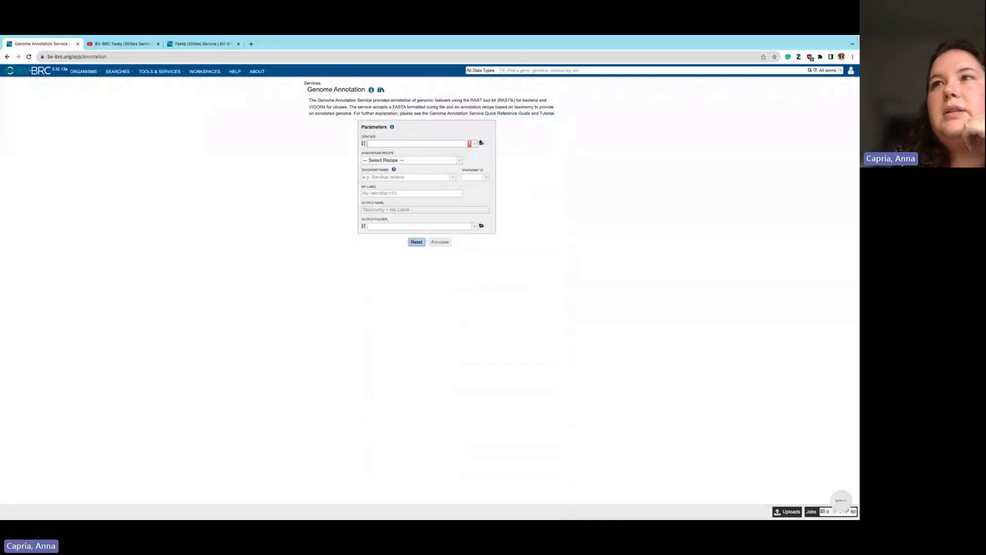
pyautogui.click(481, 143)
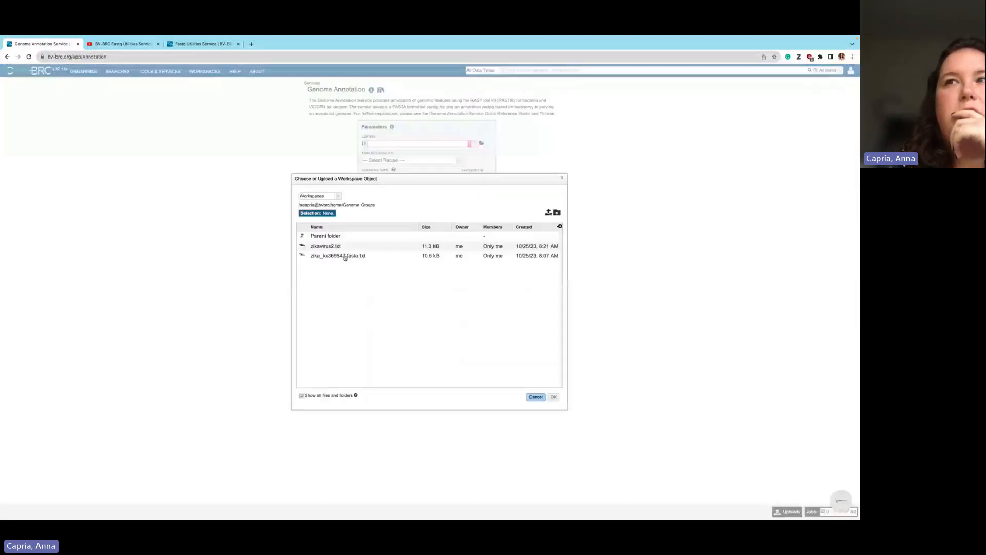
pyautogui.click(339, 256)
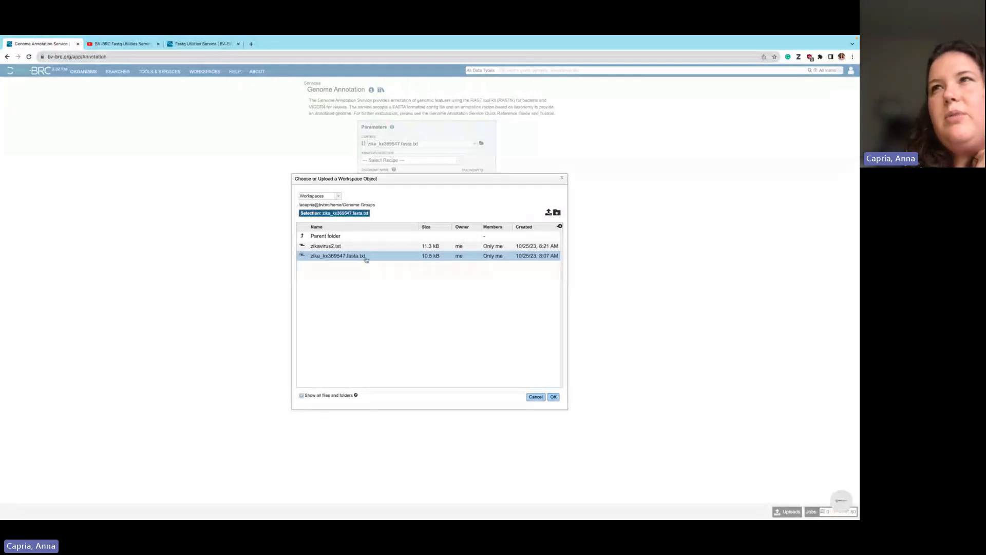
# Try to choose a Zika virus FASTA file from Downloads for a contigs upload to Genome Groups
pyautogui.click(557, 212)
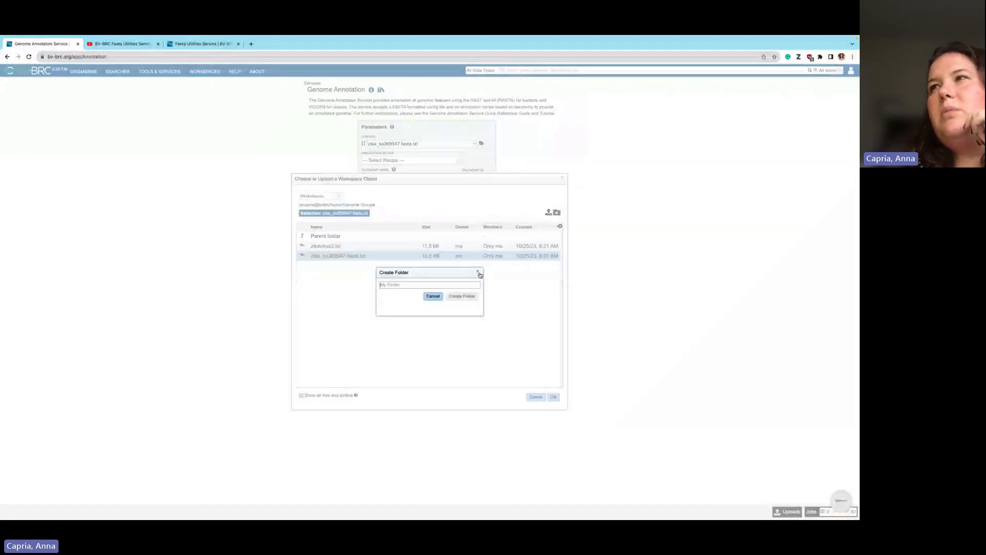
pyautogui.click(477, 272)
pyautogui.click(548, 213)
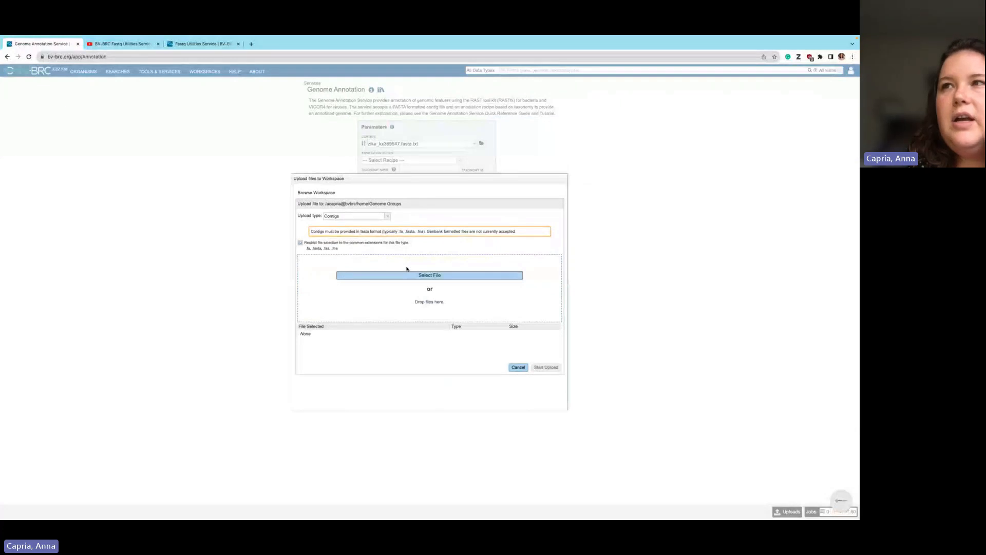
pyautogui.click(412, 280)
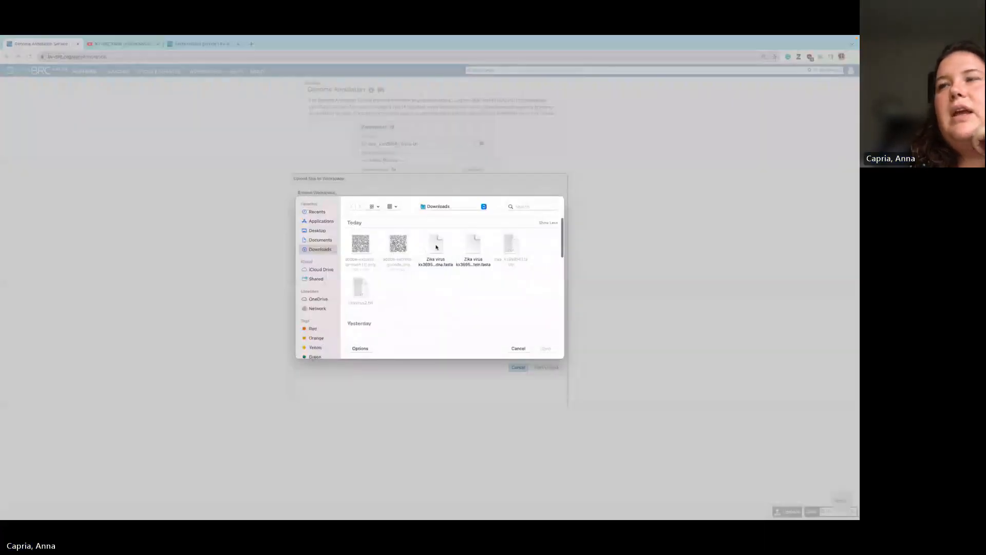
pyautogui.click(437, 247)
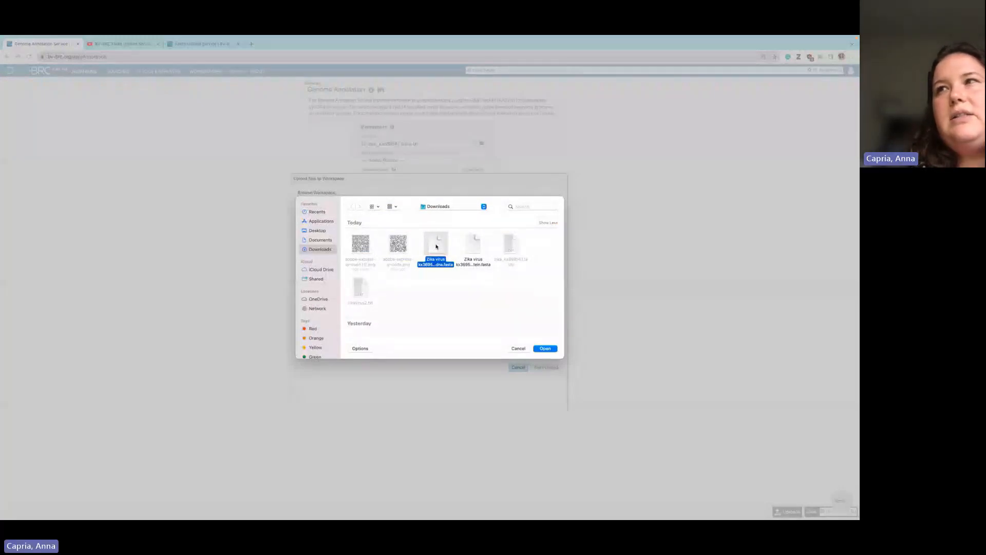
pyautogui.click(515, 251)
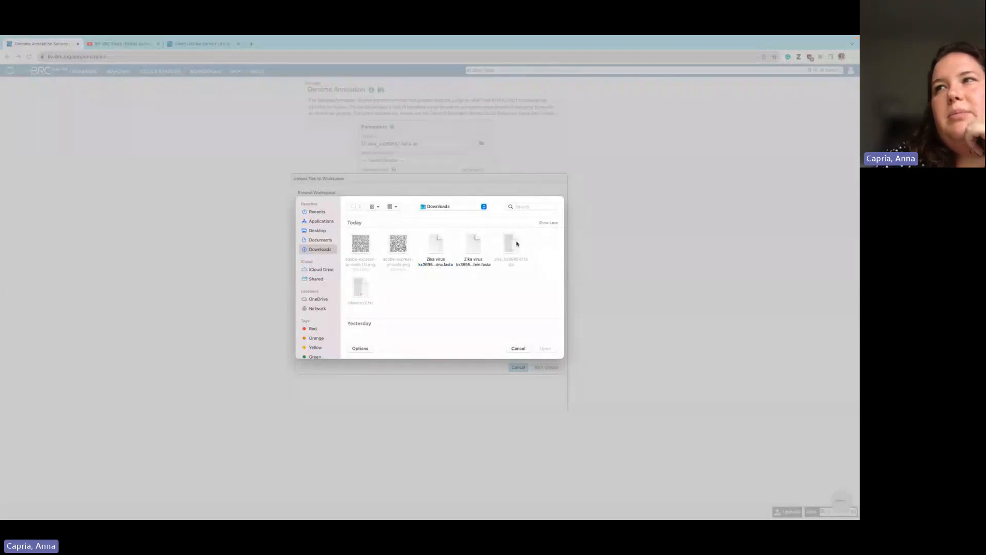
pyautogui.click(512, 347)
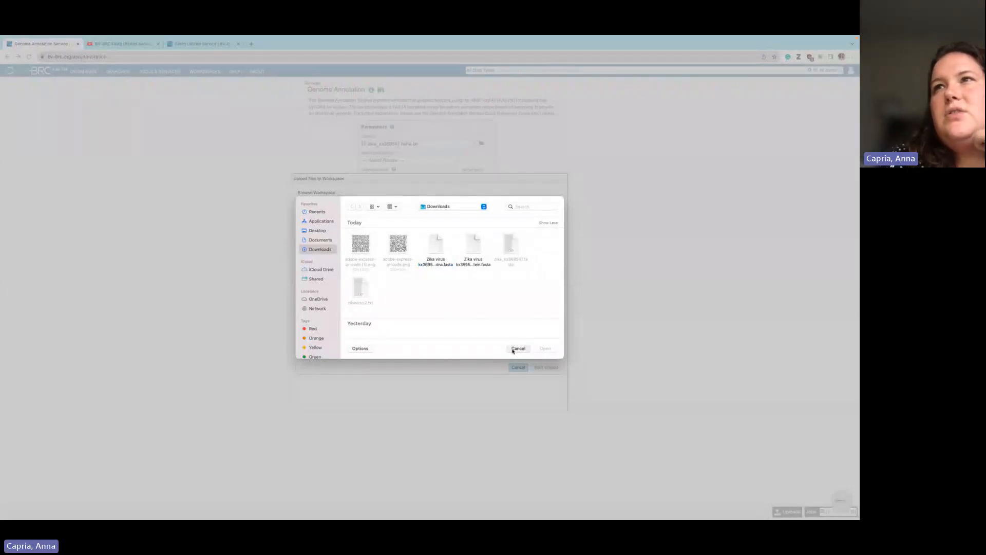
# Lift the file-extension restriction and choose the zika_kx369547 FASTA text file from Downloads, but cancel the upload and close the workspace browser
pyautogui.click(301, 243)
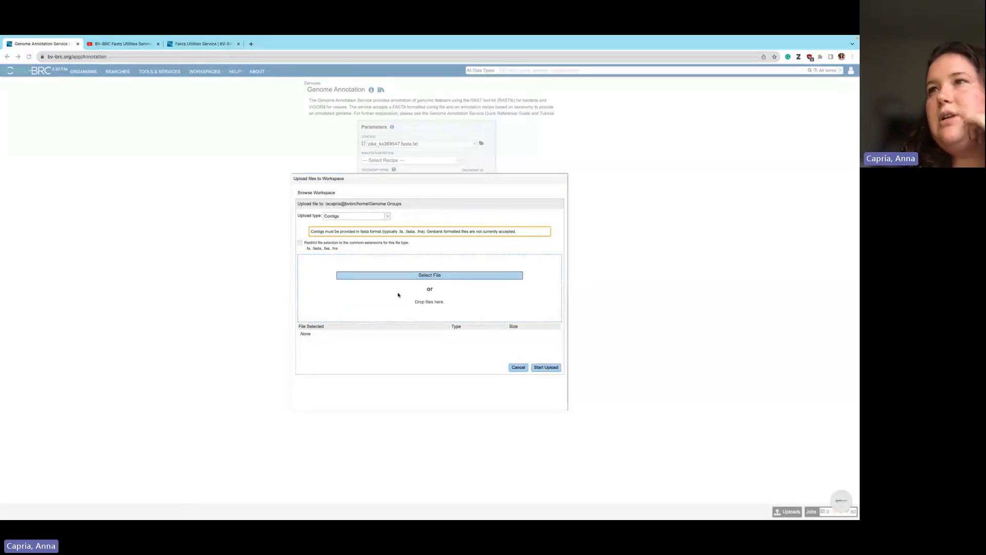
pyautogui.click(409, 276)
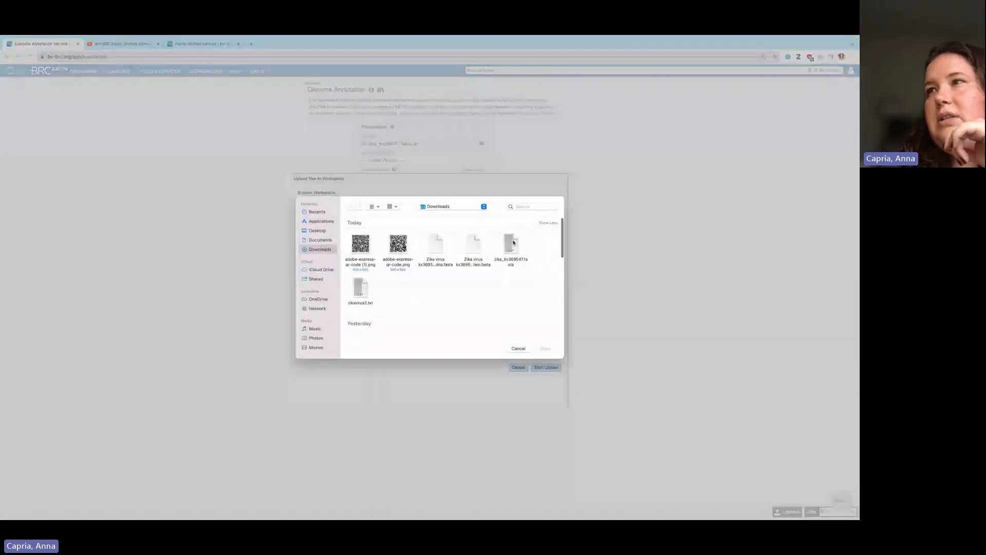
pyautogui.click(517, 252)
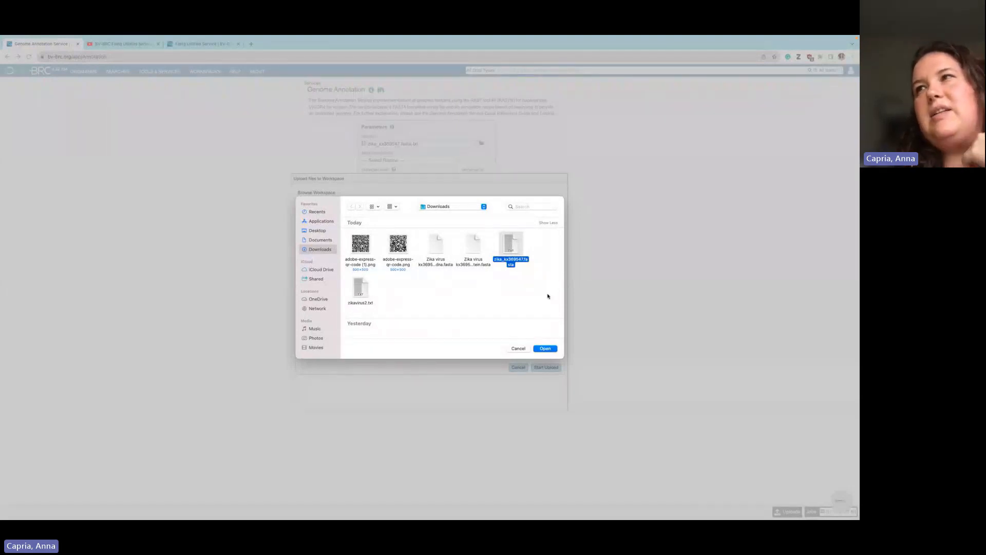
pyautogui.click(543, 349)
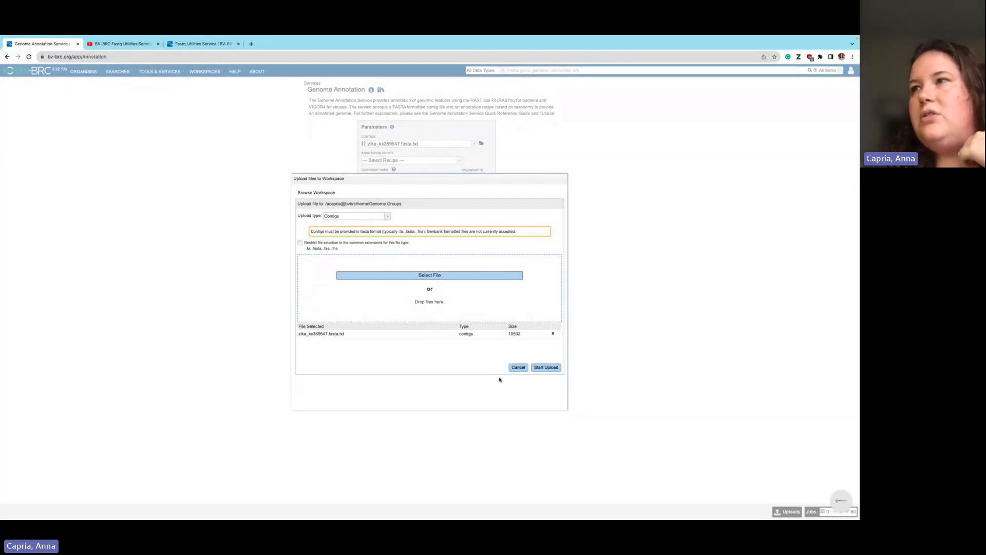
pyautogui.click(523, 367)
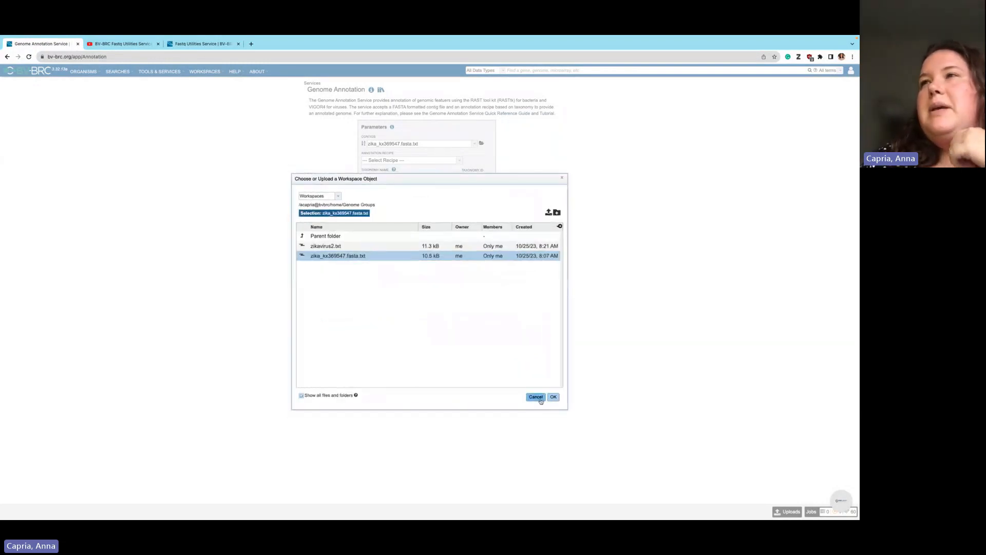
pyautogui.click(536, 399)
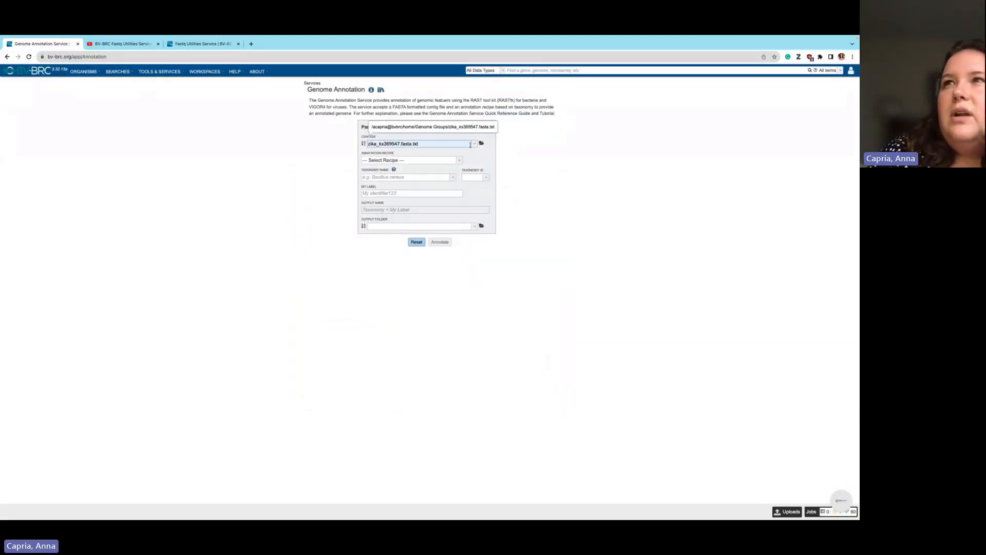
# Set zika_kx369547.fasta.txt as the contigs file and confirm it from the workspace's Genome Groups folder
pyautogui.click(475, 146)
pyautogui.click(476, 146)
pyautogui.click(475, 146)
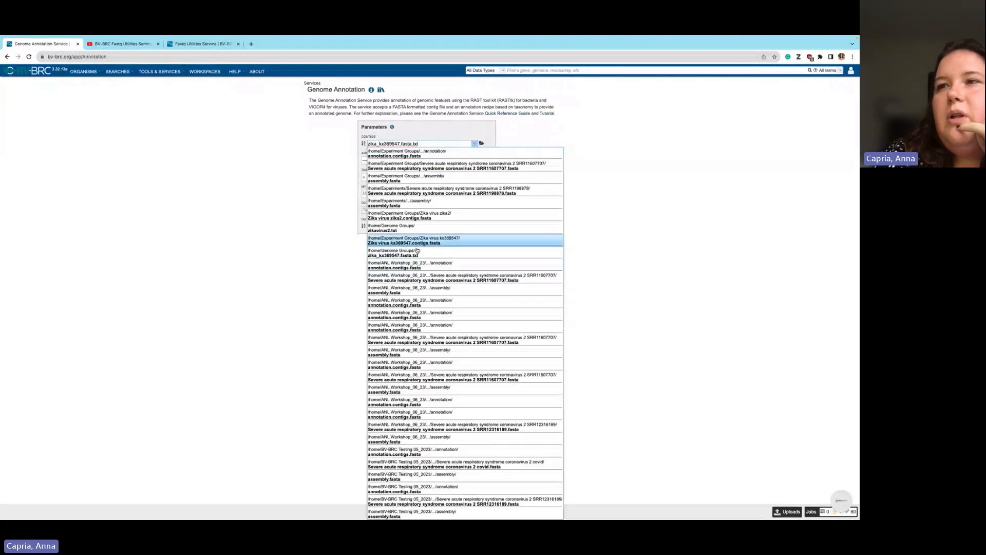
pyautogui.click(417, 253)
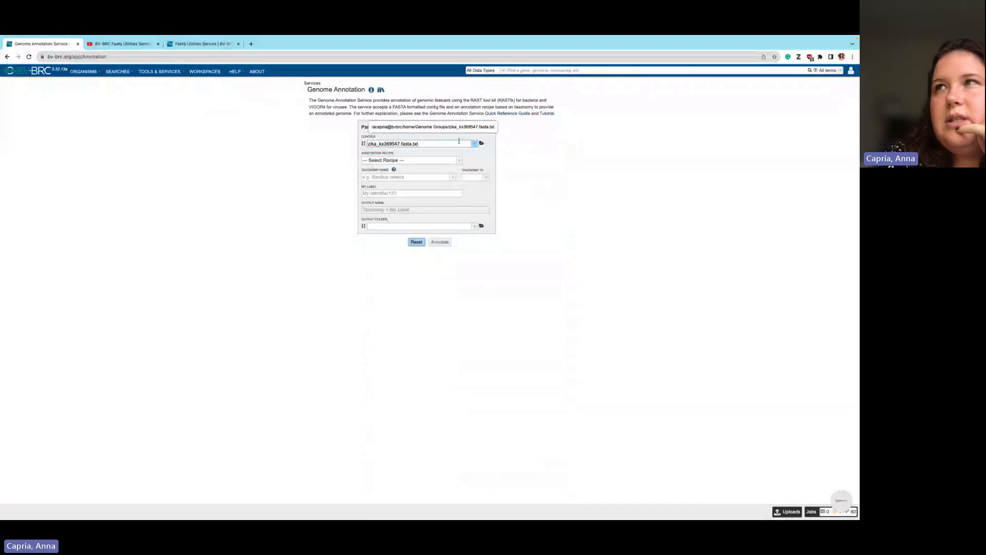
pyautogui.click(481, 143)
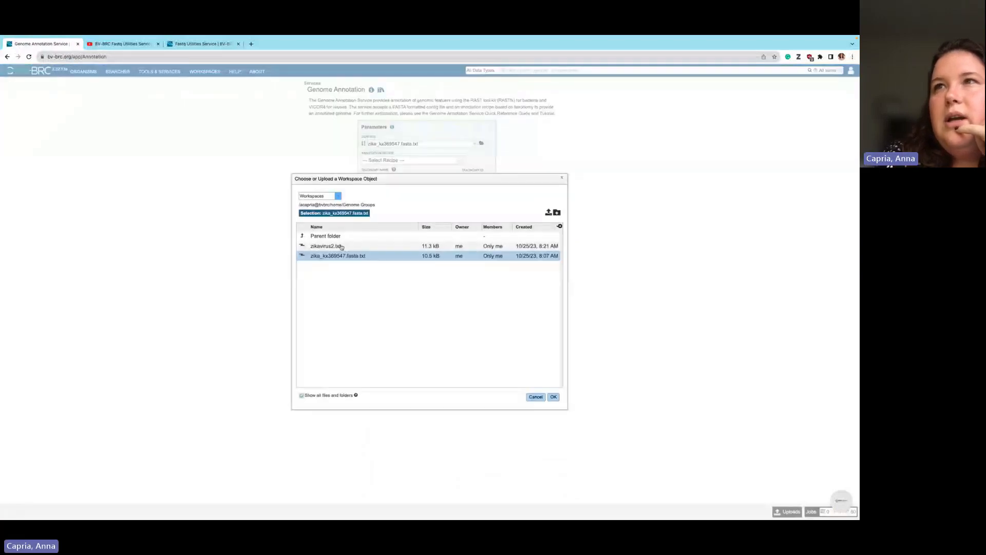
pyautogui.click(302, 236)
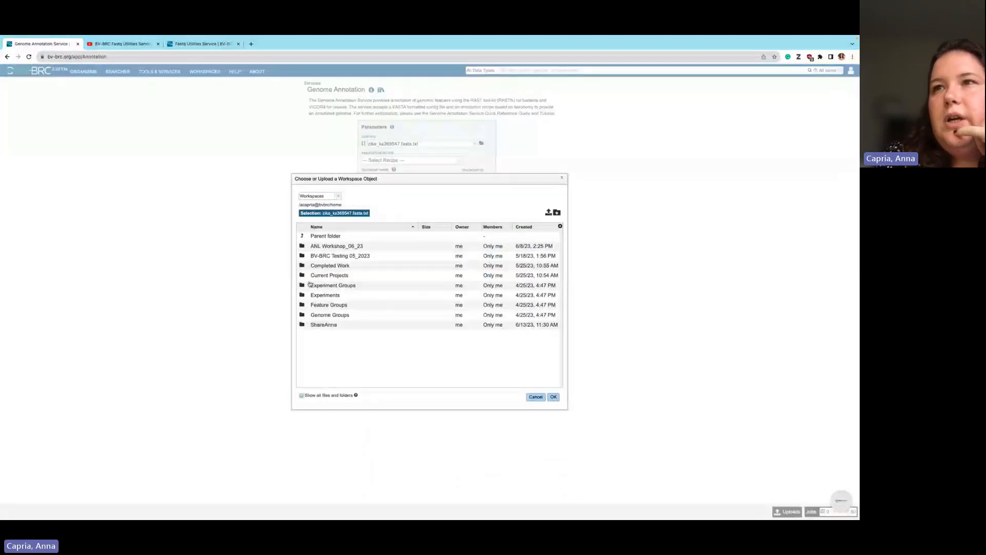
pyautogui.doubleClick(319, 316)
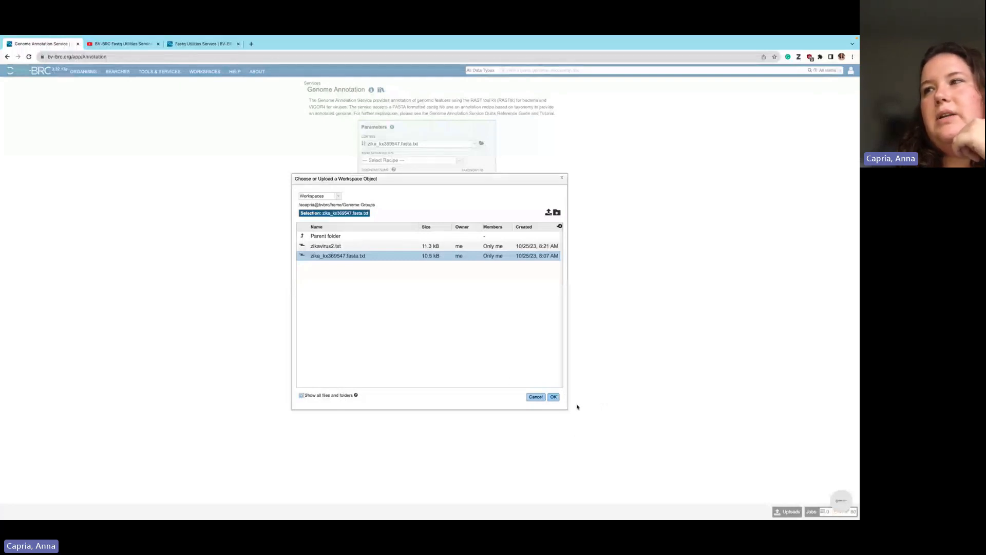
pyautogui.click(553, 397)
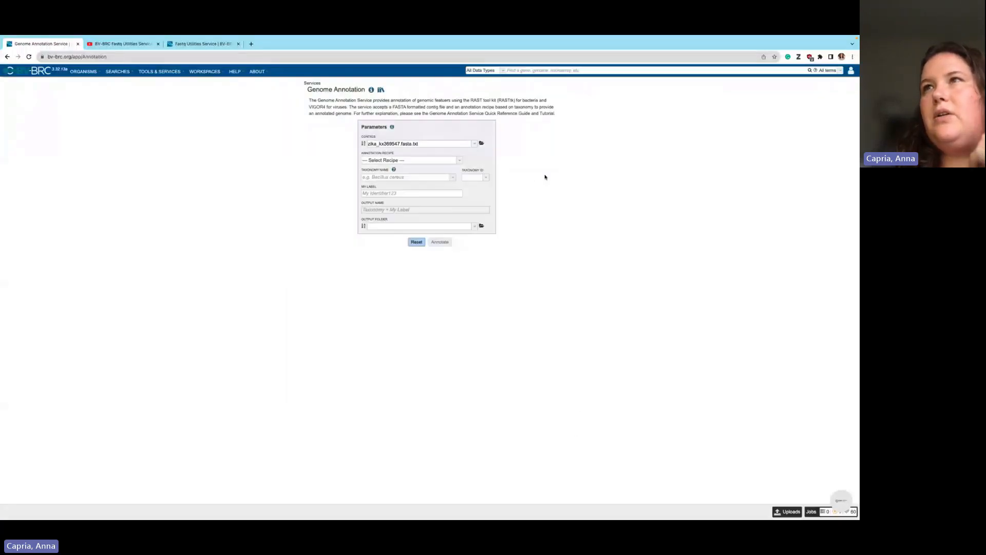
# Set the annotation recipe to Viruses and the taxonomy name to the species Zika virus
pyautogui.click(453, 161)
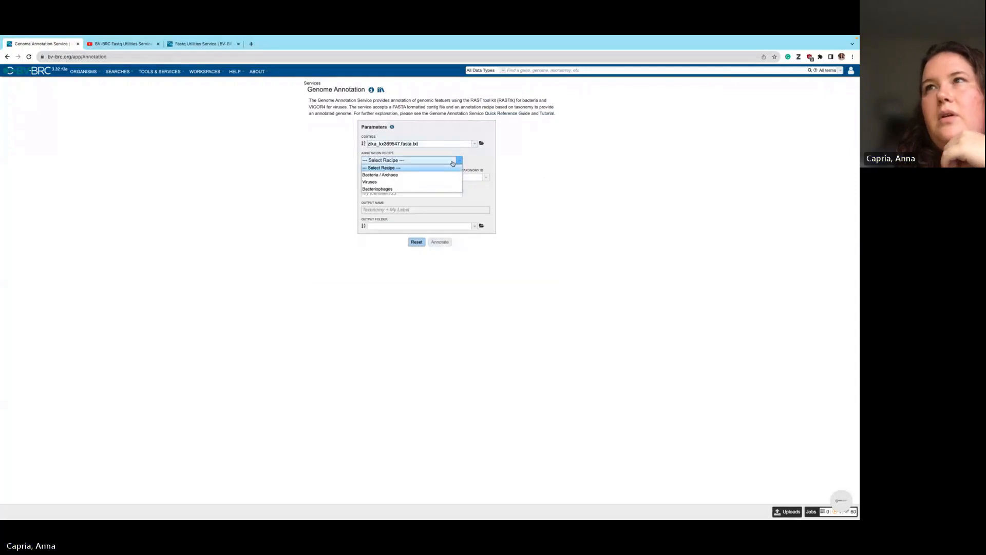
pyautogui.click(428, 183)
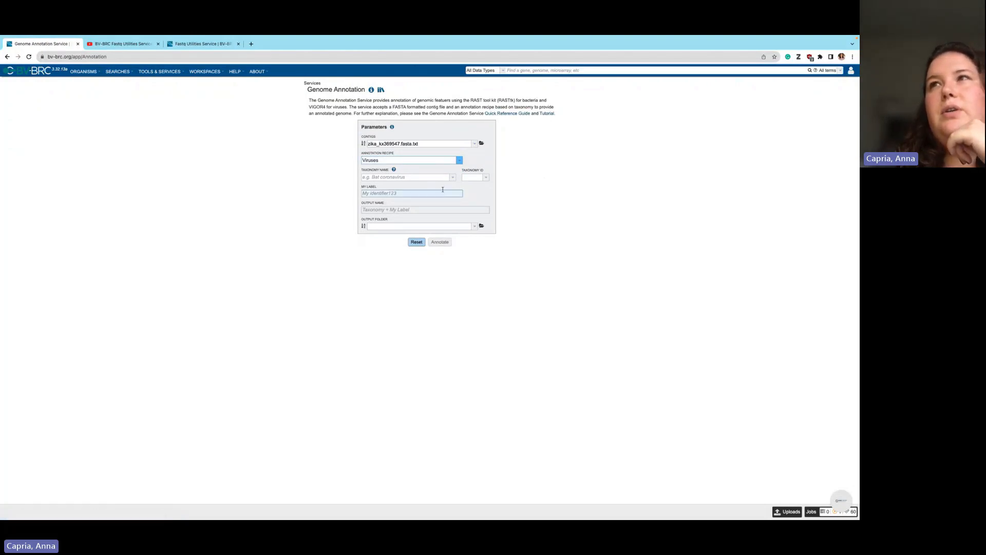
pyautogui.click(412, 177)
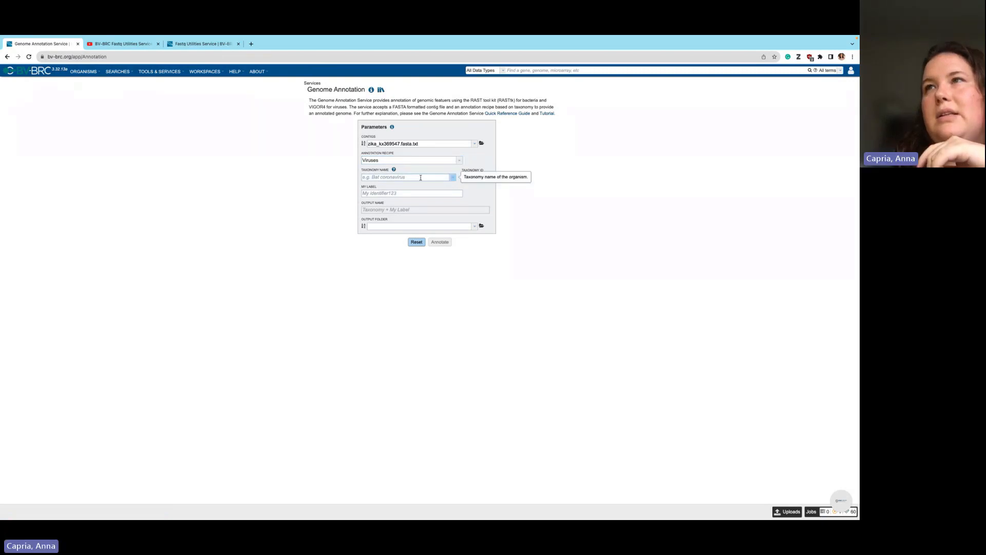
pyautogui.write('zika')
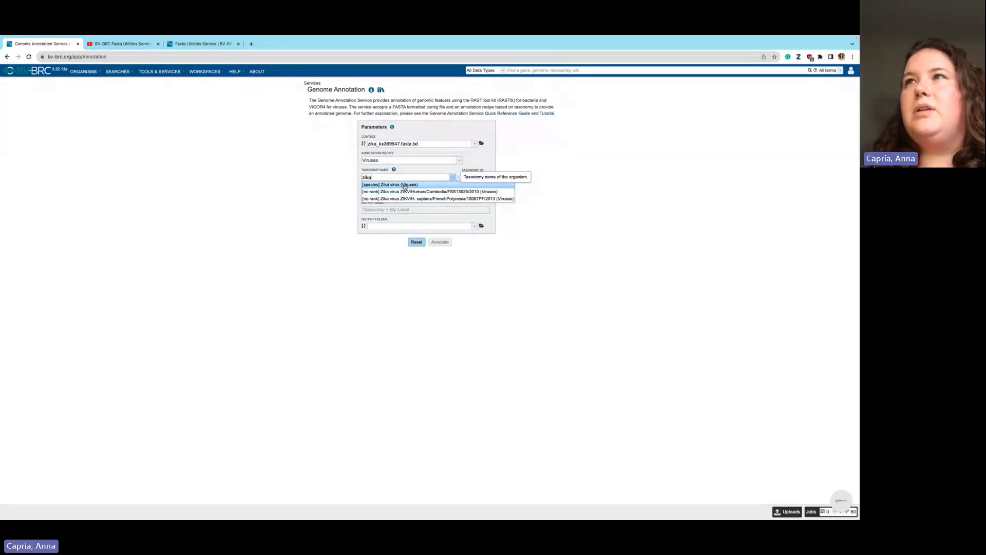
pyautogui.click(405, 185)
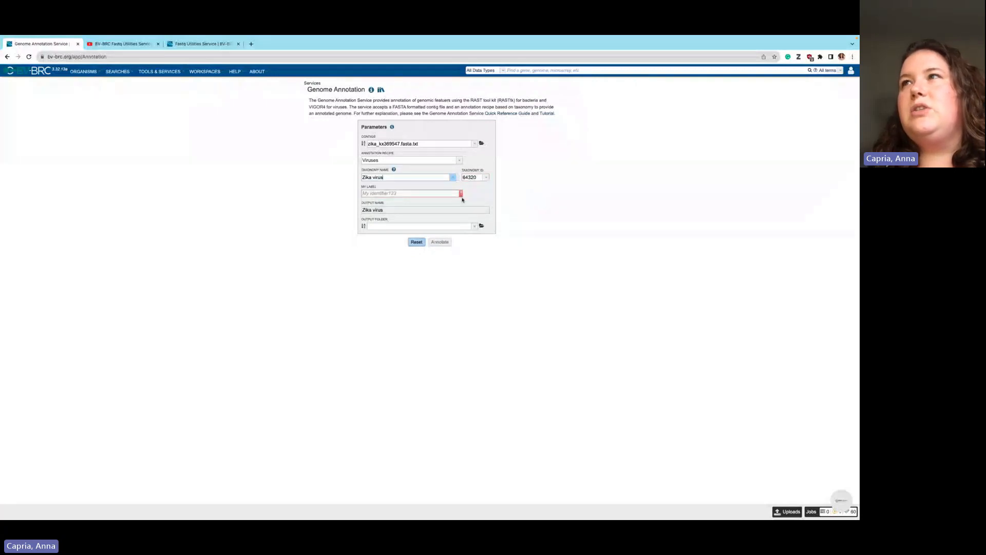
# Copy zika_kx369547 from the contigs file name into the My Label field
pyautogui.doubleClick(386, 143)
pyautogui.hotkey('ctrl', 'c')
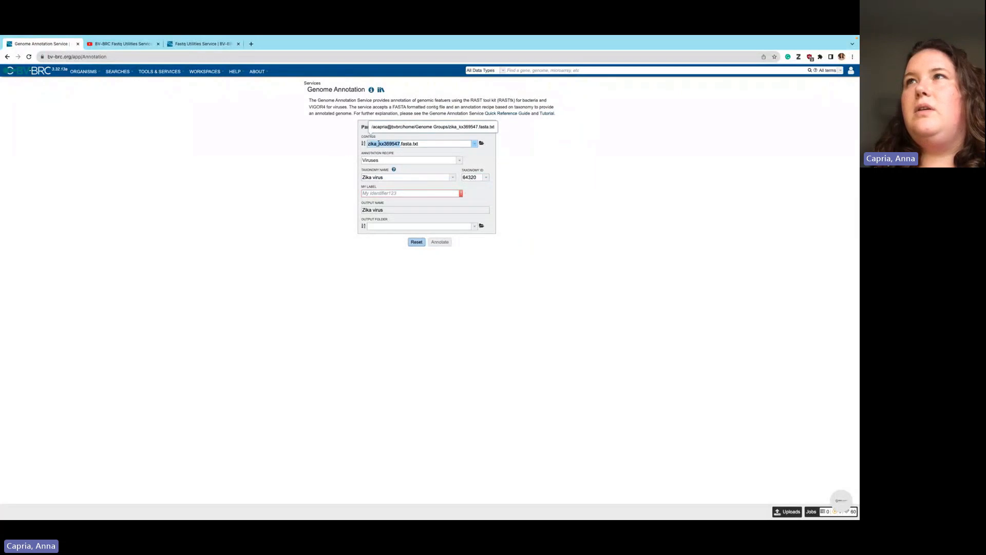
pyautogui.click(375, 192)
pyautogui.write('v')
pyautogui.press('BackSpace')
pyautogui.hotkey('ctrl', 'v')
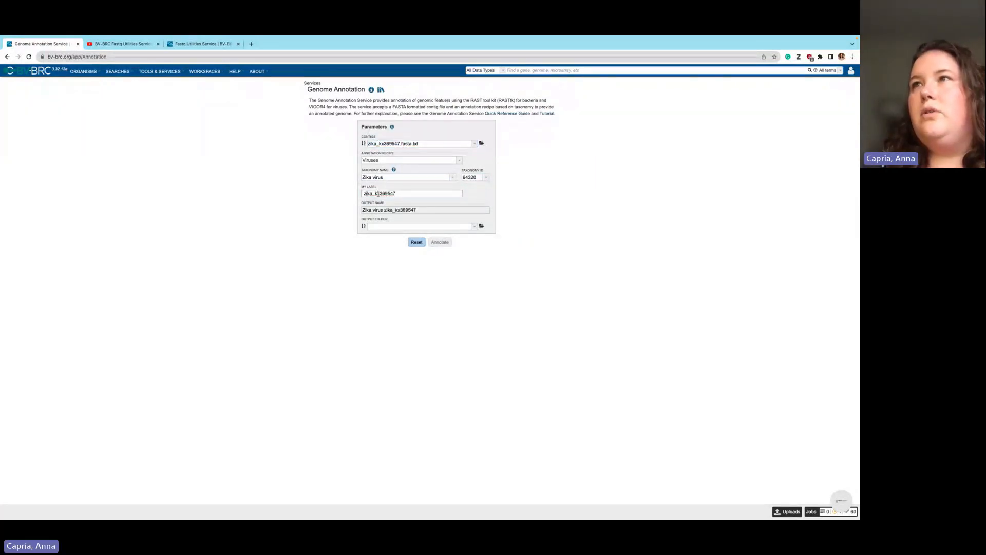
# Choose the Experiment Groups folder of the workspace as the annotation's output folder
pyautogui.click(473, 227)
pyautogui.click(482, 226)
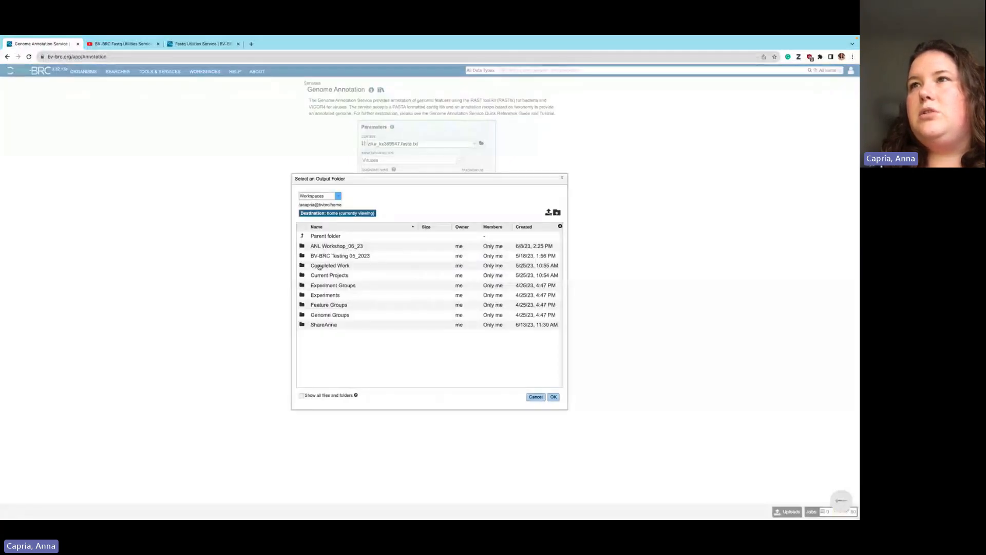
pyautogui.doubleClick(330, 286)
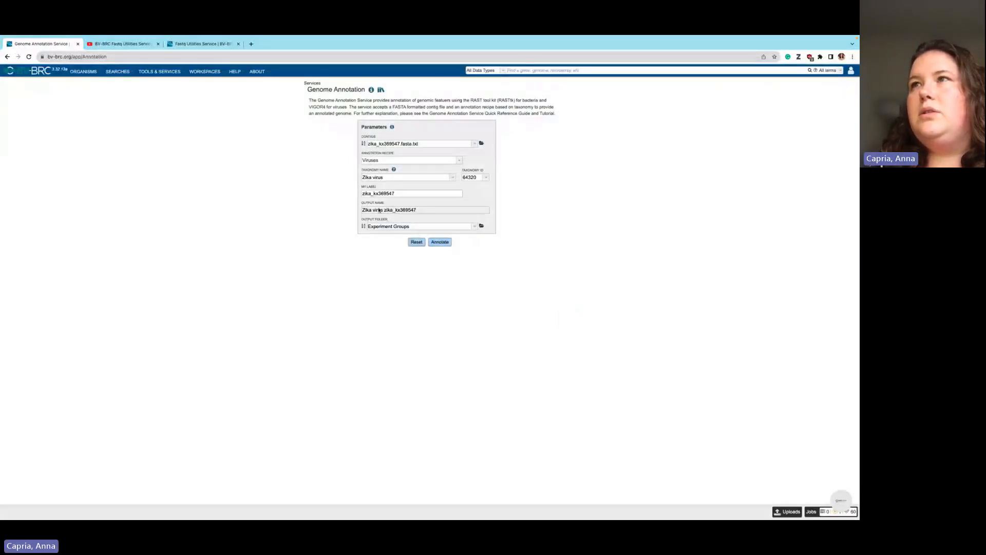
# Submit the Zika virus Genome Annotation job, and open and reload the jobs list to check its status
pyautogui.click(445, 244)
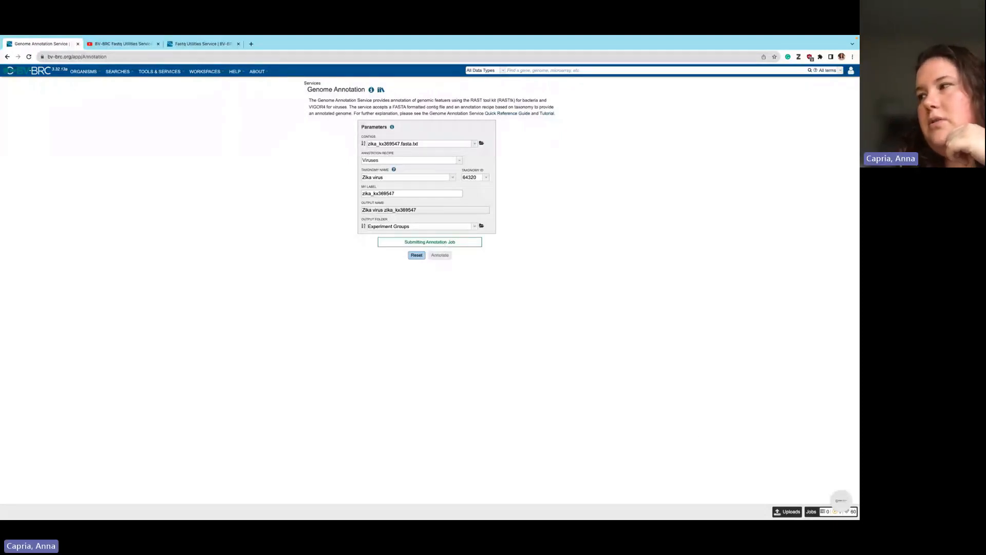
pyautogui.click(813, 512)
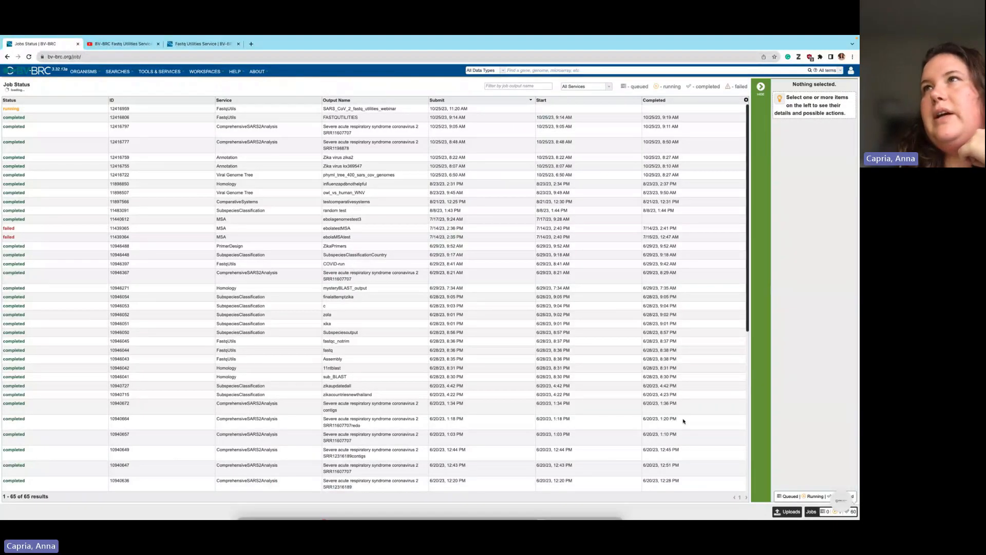
pyautogui.click(143, 56)
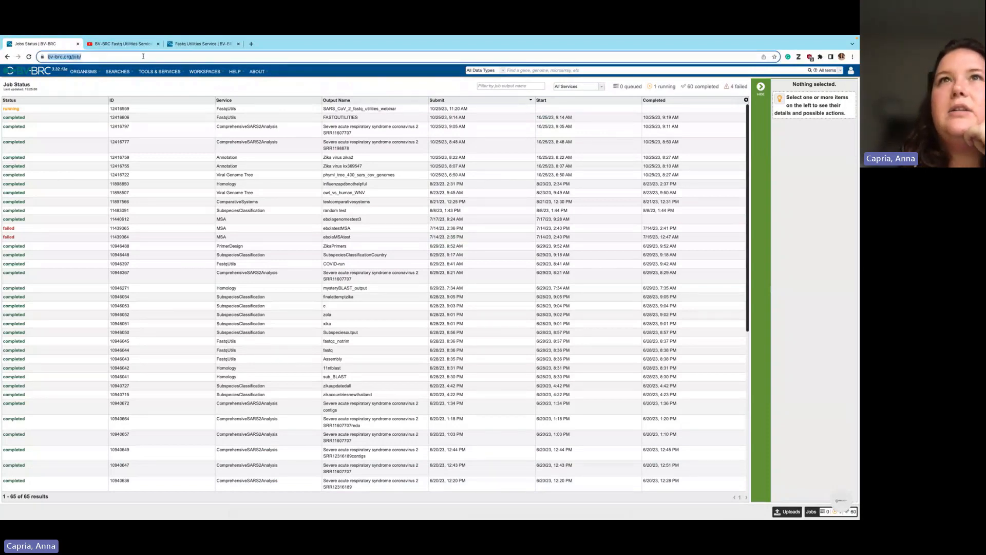
pyautogui.press('Return')
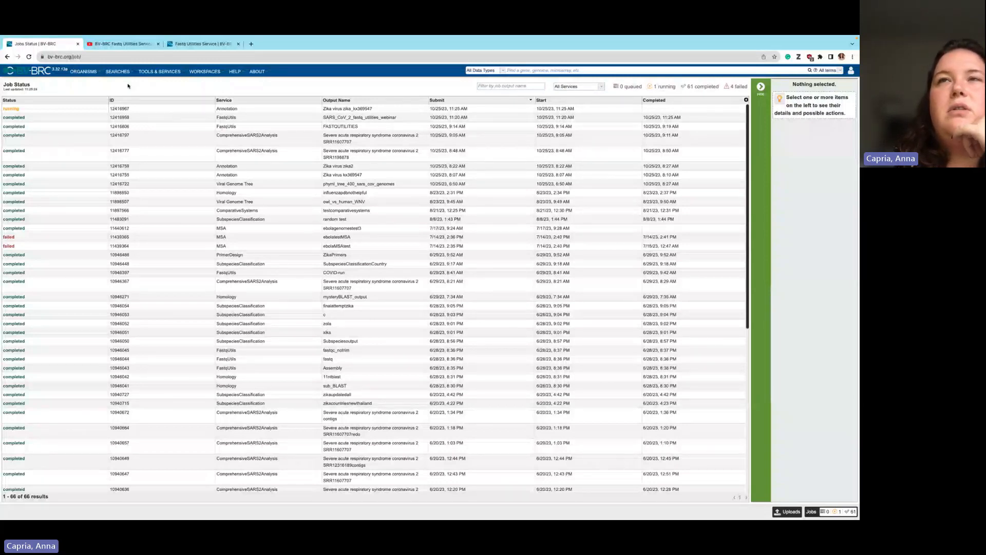
# Open the SARS-CoV-2 Genome Analysis service and add SRA run accession SRR11607707 to the selected libraries
pyautogui.click(163, 73)
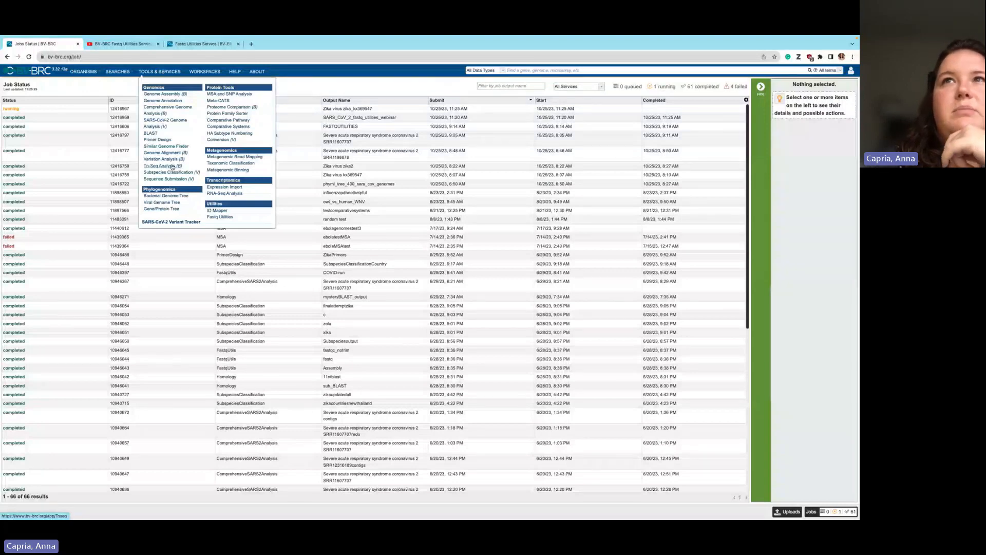
pyautogui.click(177, 120)
pyautogui.click(333, 238)
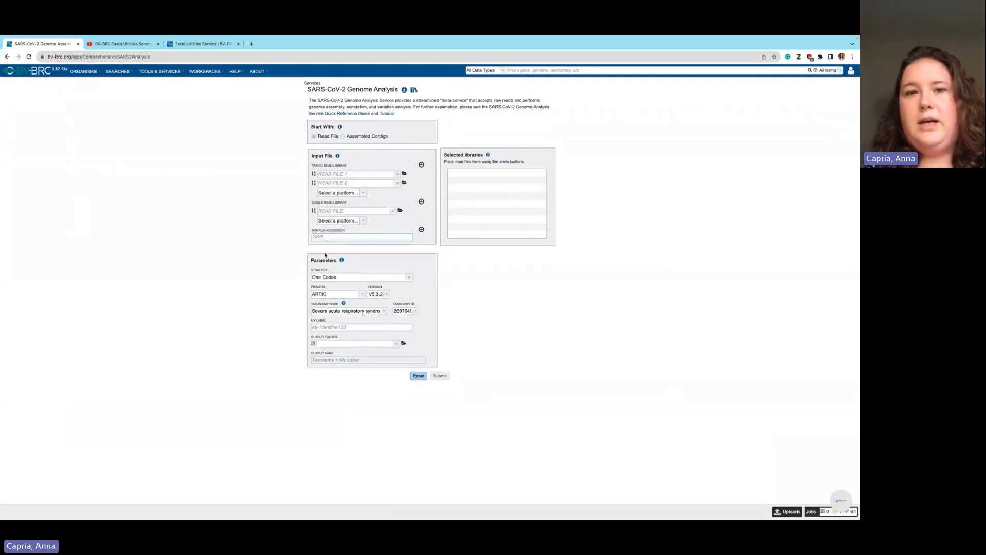
pyautogui.write('SRR11607707')
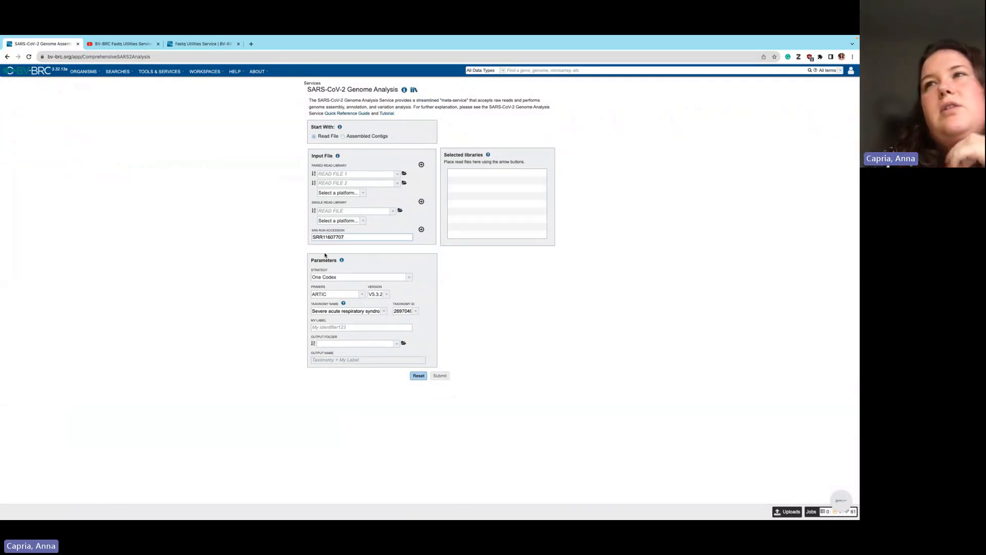
pyautogui.click(421, 230)
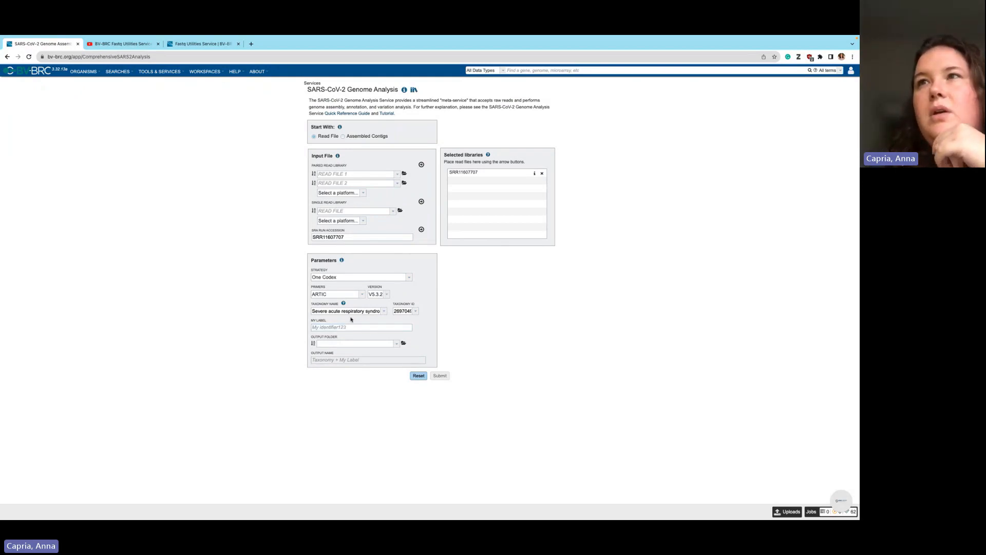
# Set the analysis strategy to Auto and choose ARTIC as the primers
pyautogui.click(353, 280)
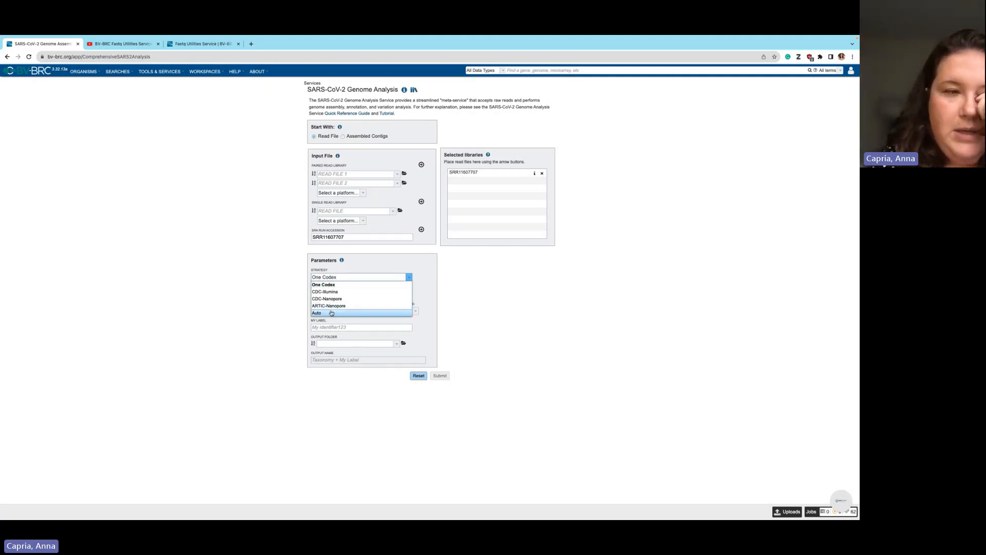
pyautogui.click(331, 313)
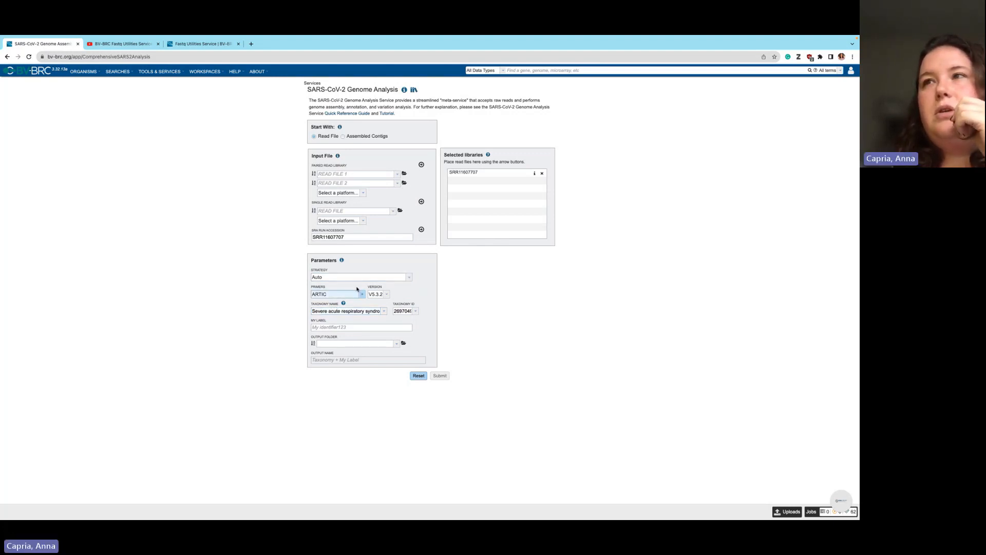
pyautogui.click(349, 294)
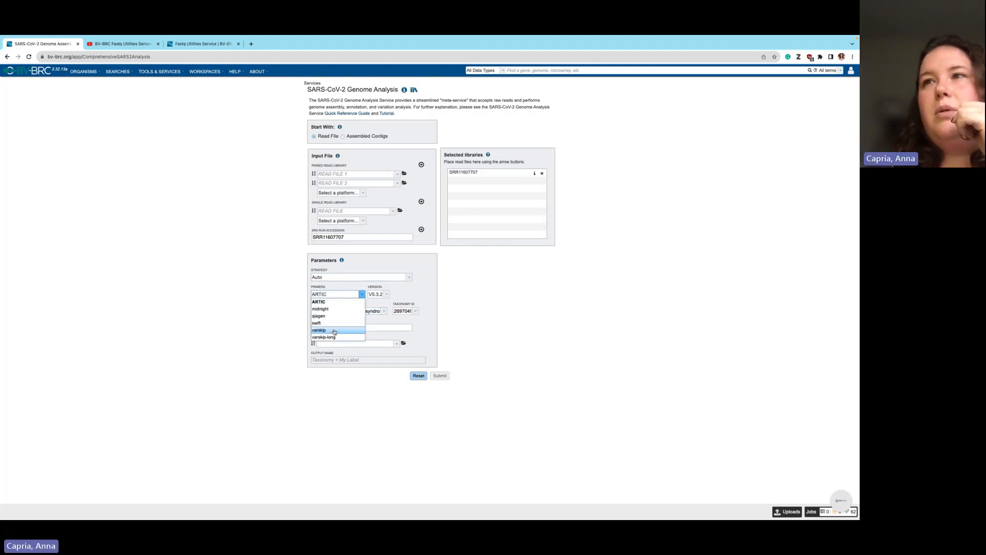
pyautogui.click(343, 303)
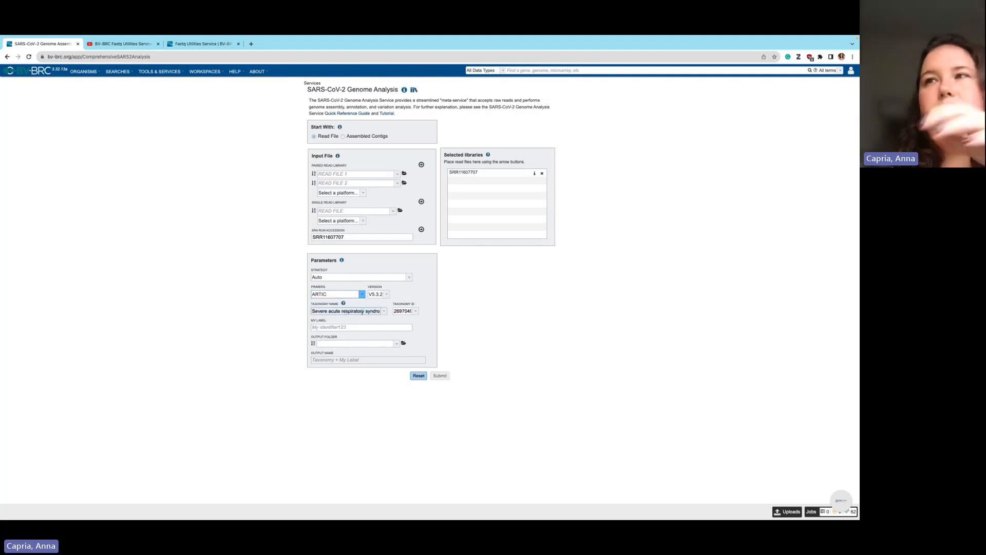
# Copy SRR11607707 from the SRA run accession field into the My Label field
pyautogui.click(349, 327)
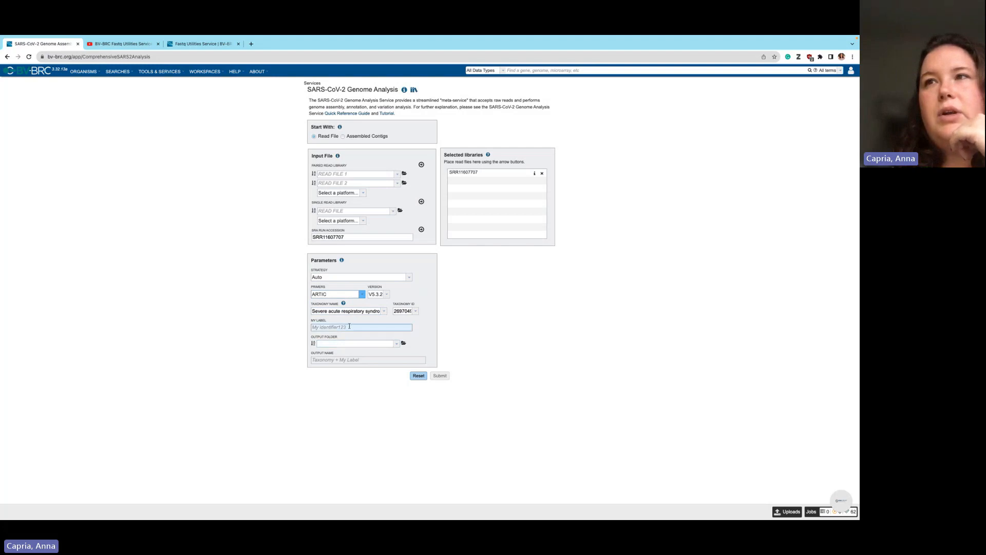
pyautogui.moveTo(348, 237); pyautogui.dragTo(270, 237)
pyautogui.press('super+c')
pyautogui.click(344, 328)
pyautogui.press('super+v')
# Choose the workspace's Experiment Groups folder as the output folder and extend the label to SRR11607707_for_webinar
pyautogui.click(337, 343)
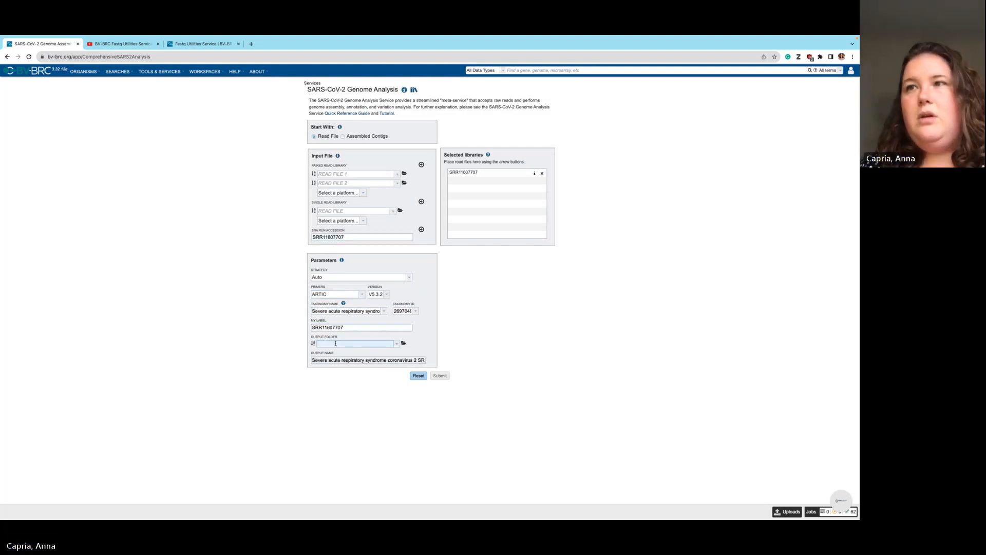
pyautogui.click(398, 343)
pyautogui.click(403, 344)
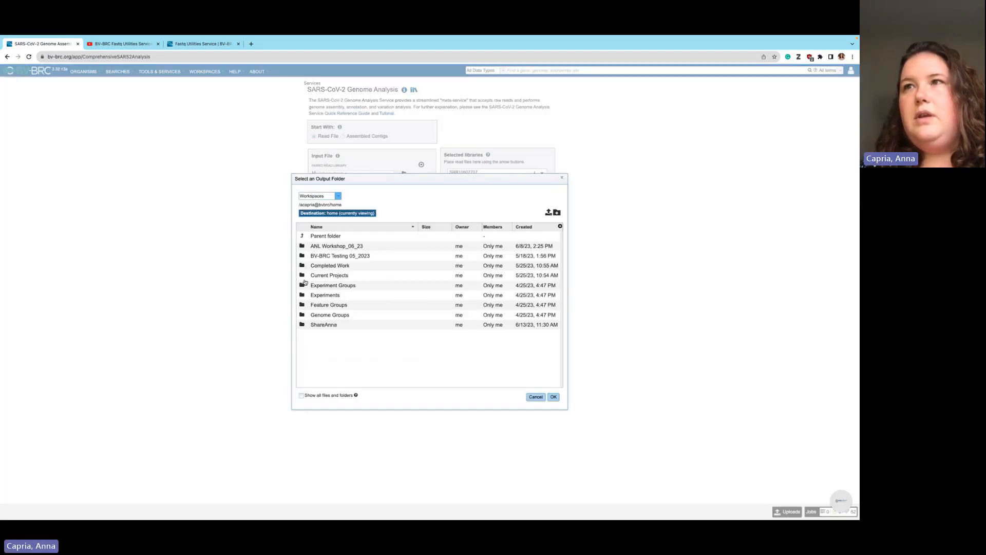
pyautogui.doubleClick(318, 285)
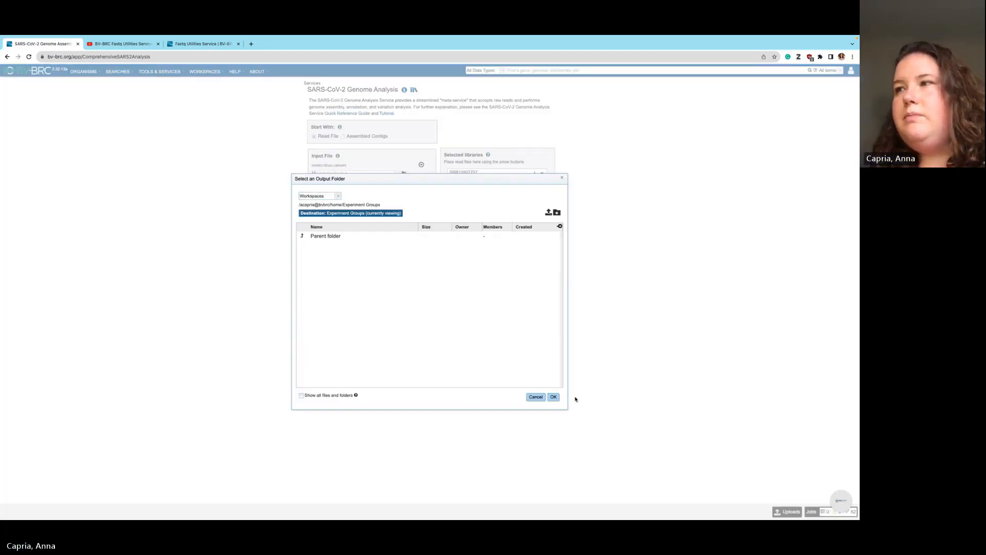
pyautogui.click(553, 397)
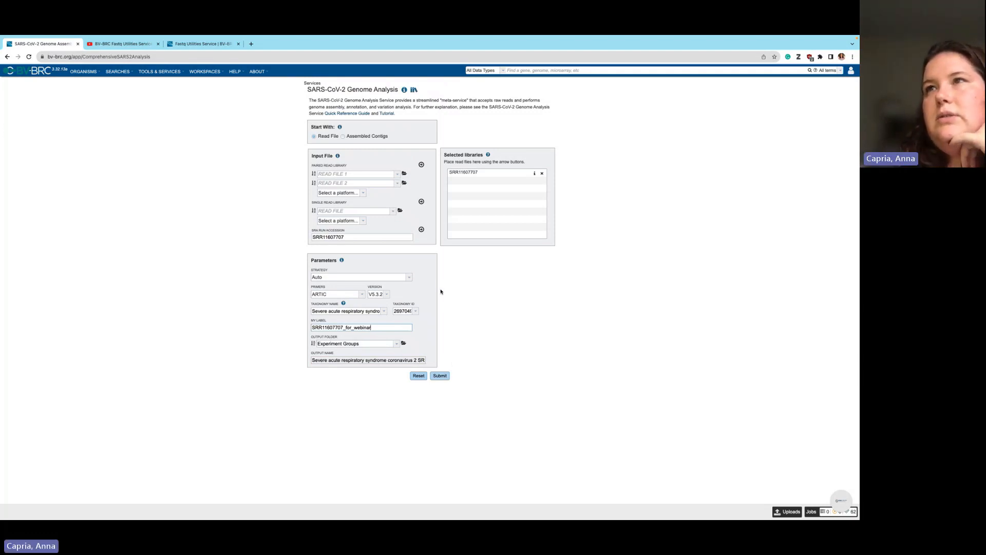
# Read through the Parameters help, covering the strategy options, taxonomy name and ID, label, output folder and output name
pyautogui.click(342, 260)
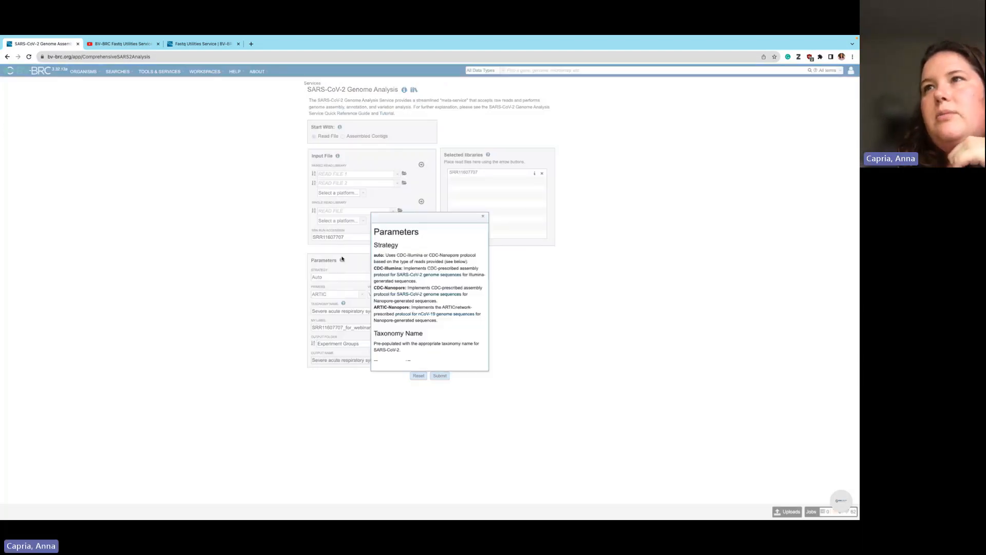
pyautogui.scroll(-1, 434, 302)
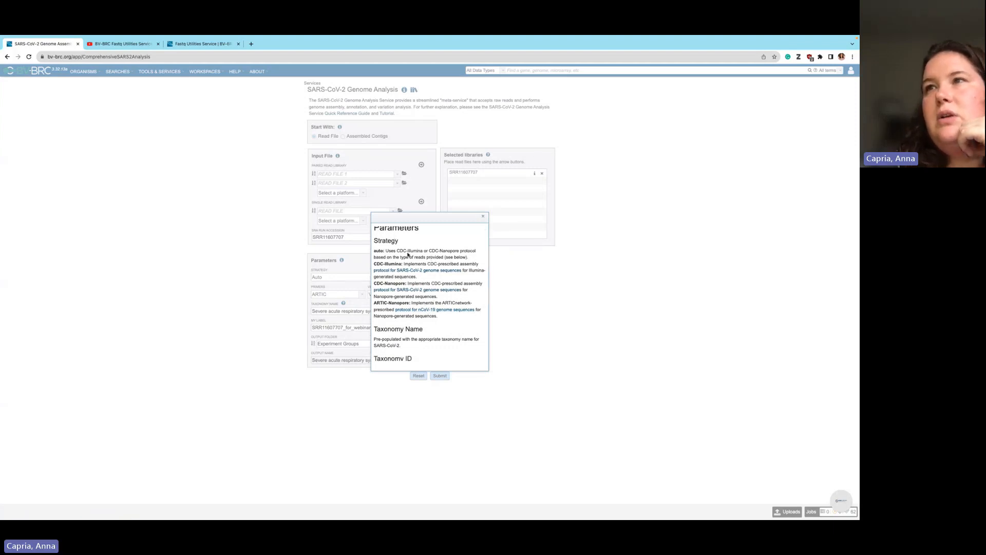
pyautogui.moveTo(385, 251); pyautogui.dragTo(416, 267)
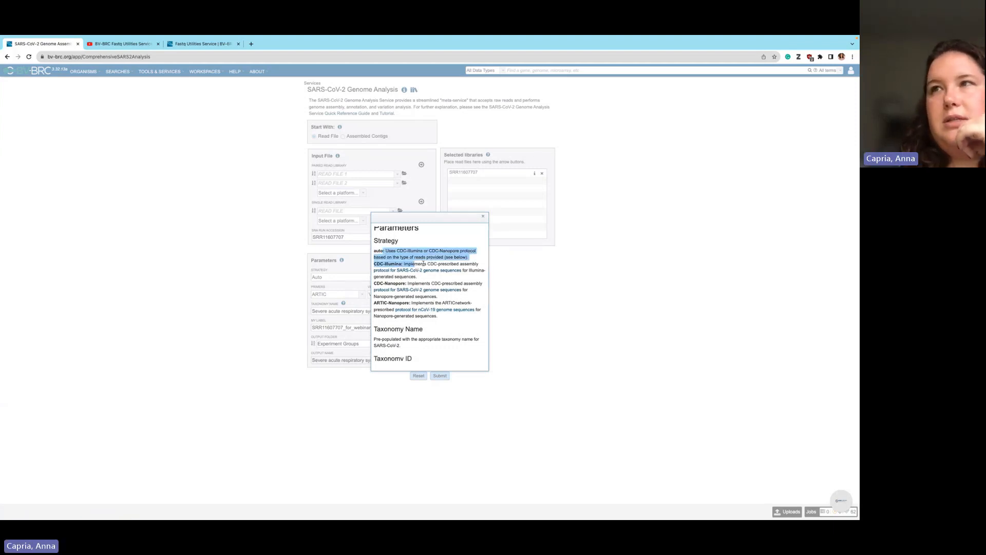
pyautogui.scroll(-1, 411, 256)
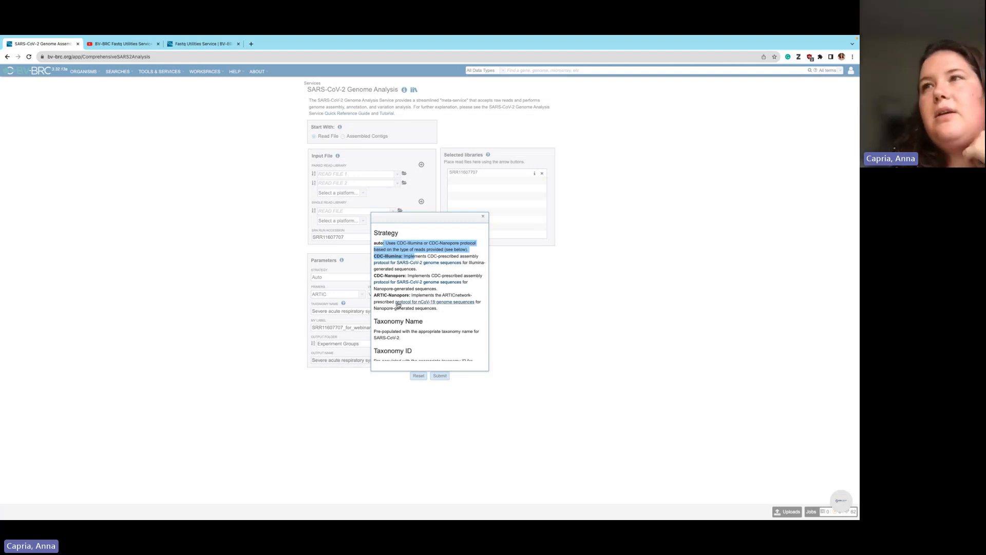
pyautogui.scroll(-2, 381, 329)
pyautogui.scroll(-2, 379, 329)
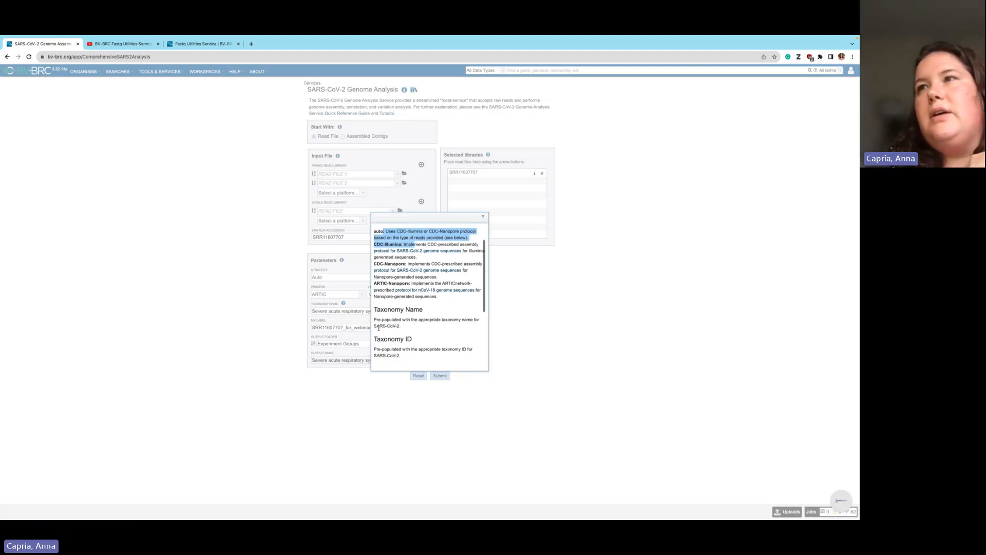
pyautogui.scroll(-3, 407, 312)
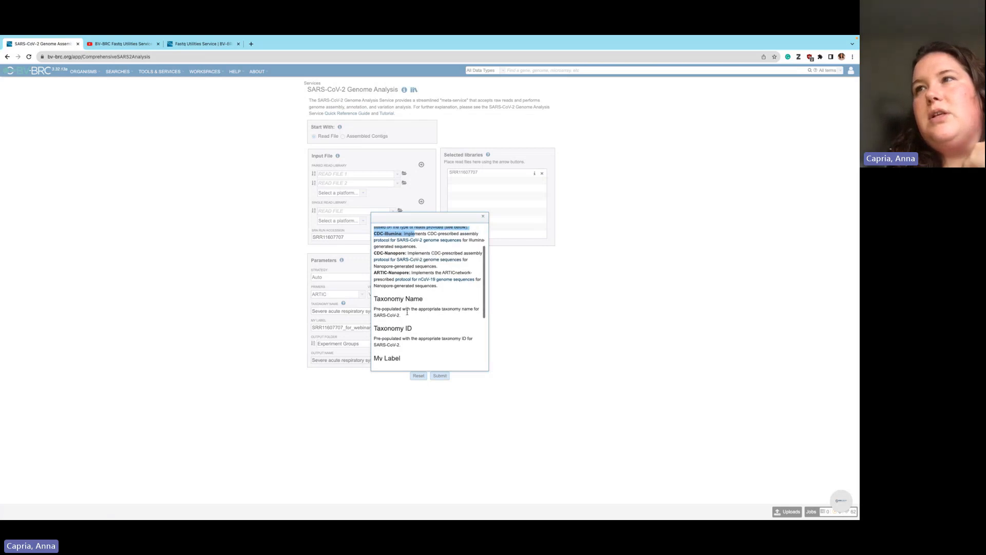
pyautogui.scroll(-5, 407, 317)
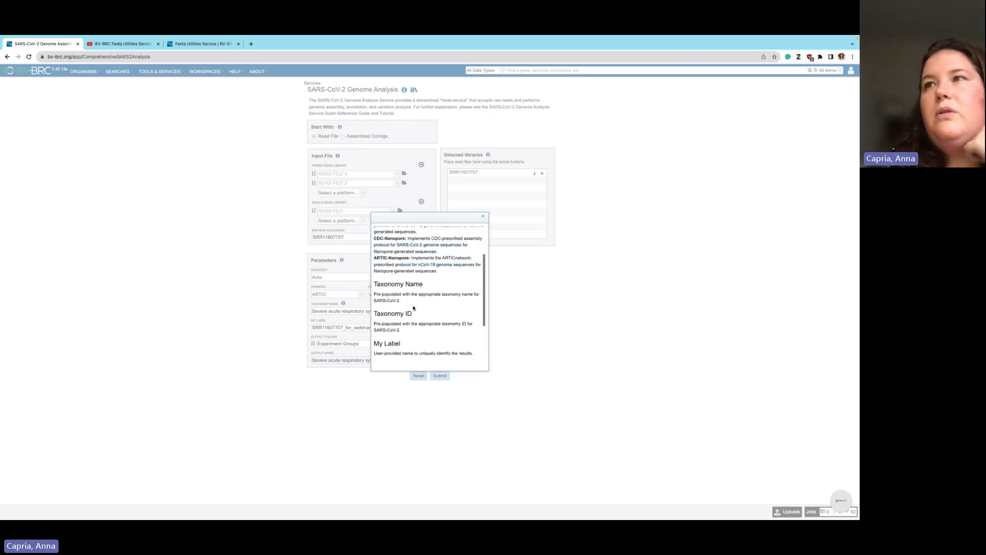
pyautogui.scroll(-2, 422, 298)
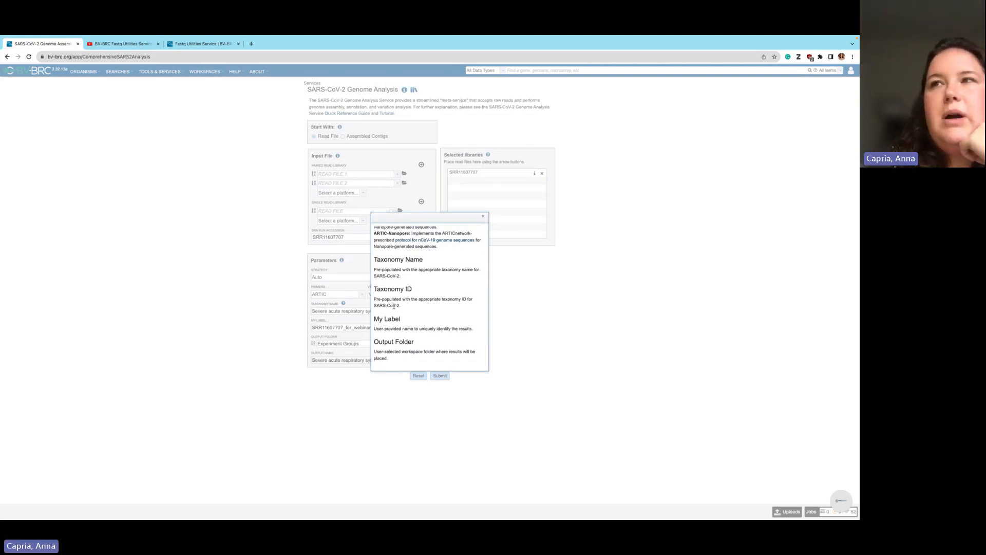
pyautogui.scroll(-3, 394, 307)
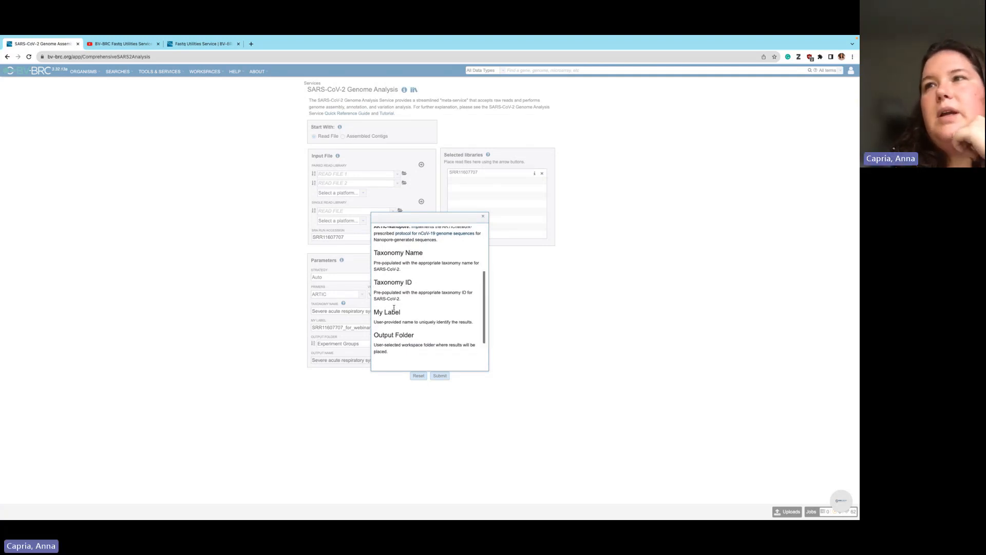
pyautogui.scroll(-4, 441, 304)
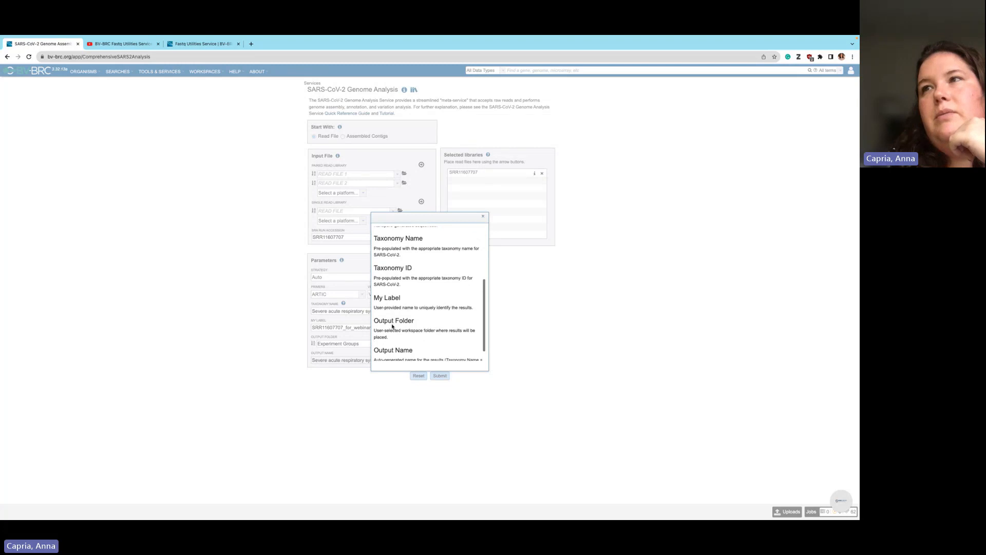
pyautogui.scroll(-1, 438, 311)
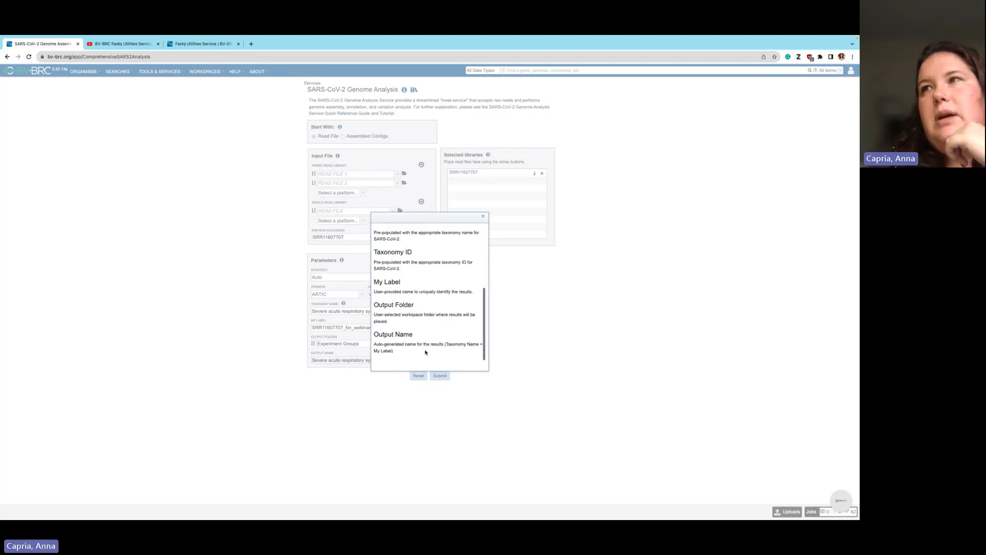
pyautogui.click(483, 215)
pyautogui.moveTo(343, 306)
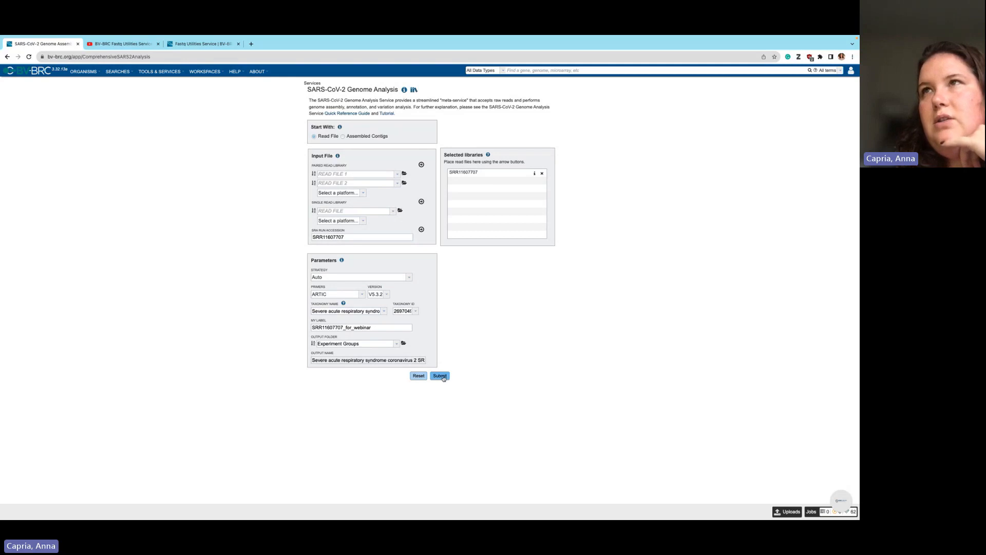
# Submit the SARS-CoV-2 Genome Analysis job and open the jobs list
pyautogui.click(441, 376)
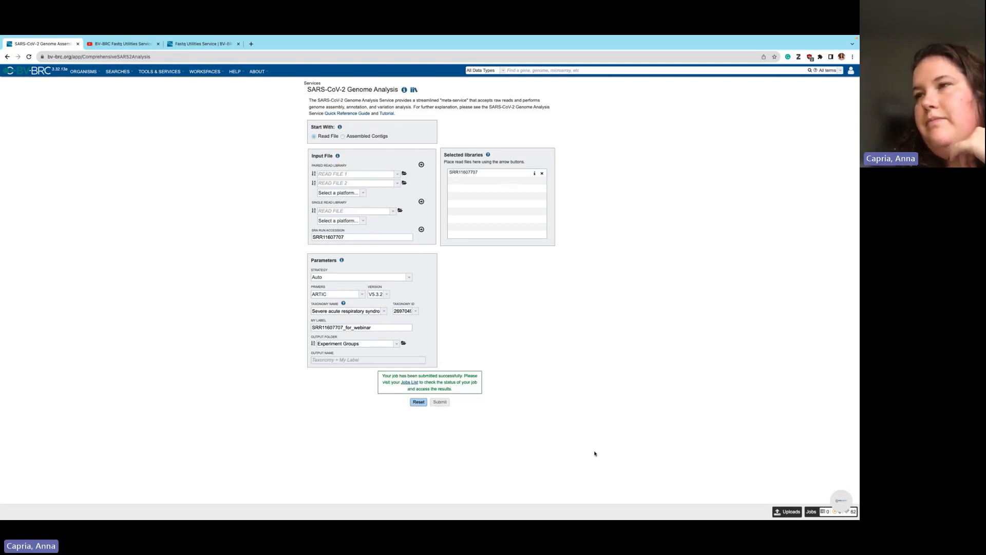
pyautogui.click(813, 514)
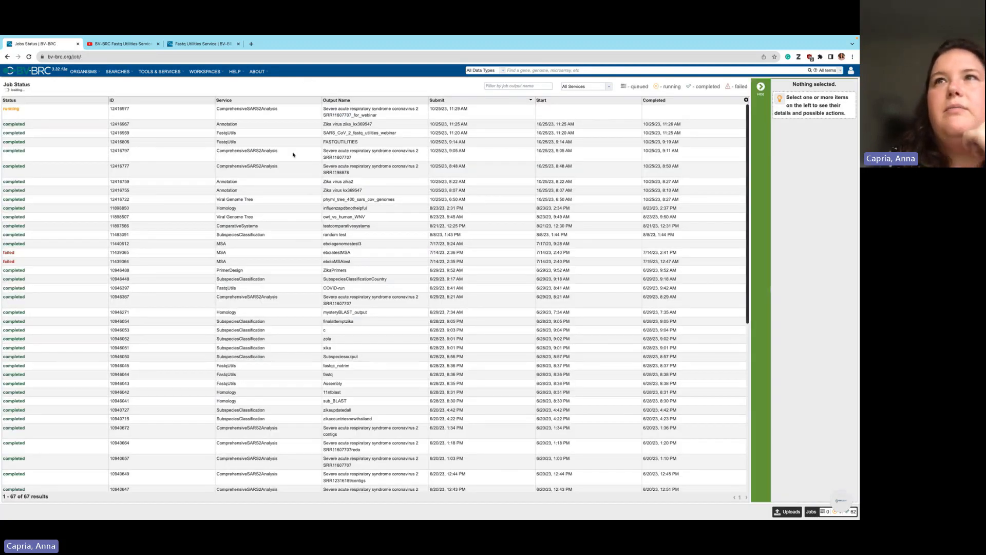
# Open the completed FASTQUTILITIES job's results, check the available report views, and open SRR11607707_1.fastq_trimming_report.txt
pyautogui.doubleClick(262, 144)
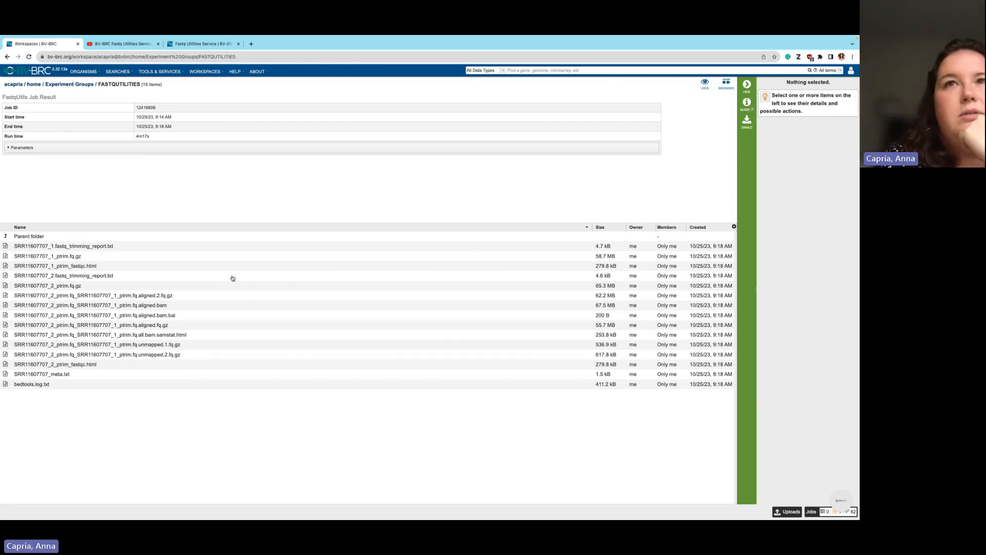
pyautogui.click(182, 266)
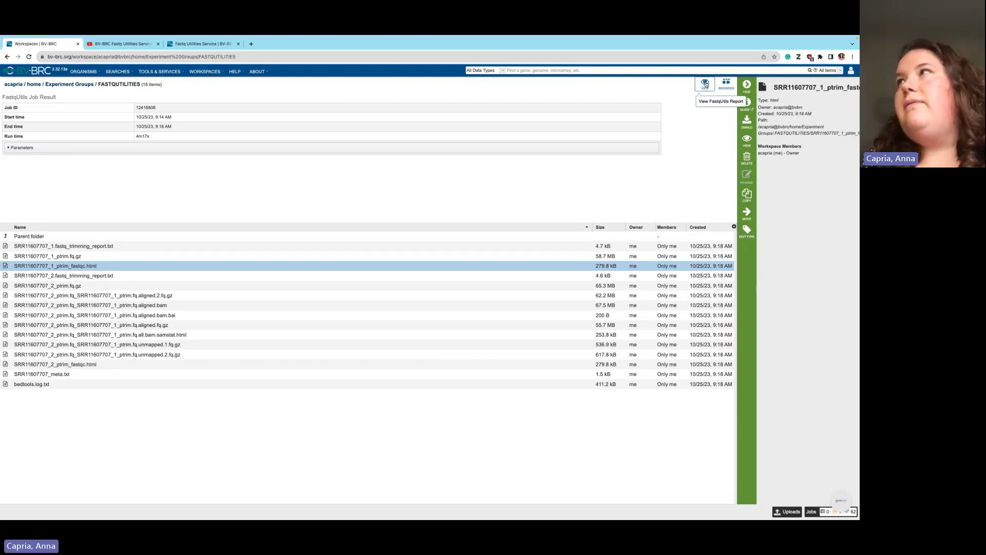
pyautogui.click(705, 84)
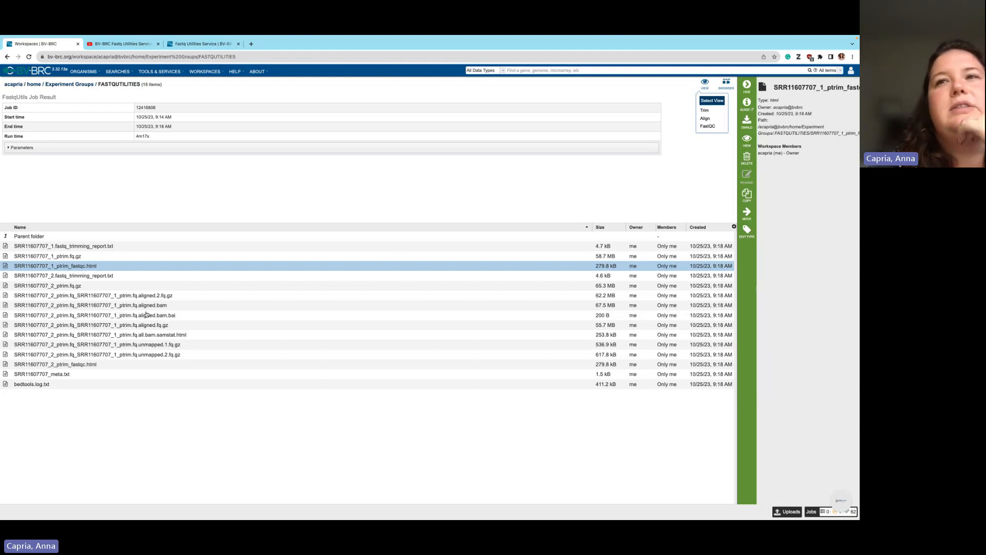
pyautogui.doubleClick(384, 247)
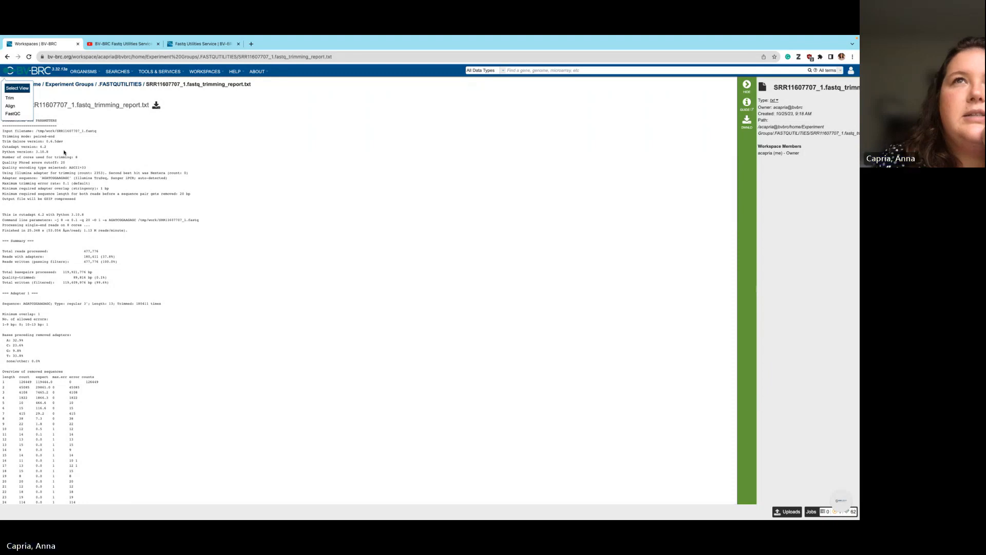
# Read through the SRR11607707_1 trimming report, covering run parameters, summary, adapter and removed-sequence sections, and return to the job results
pyautogui.moveTo(33, 136); pyautogui.dragTo(55, 142)
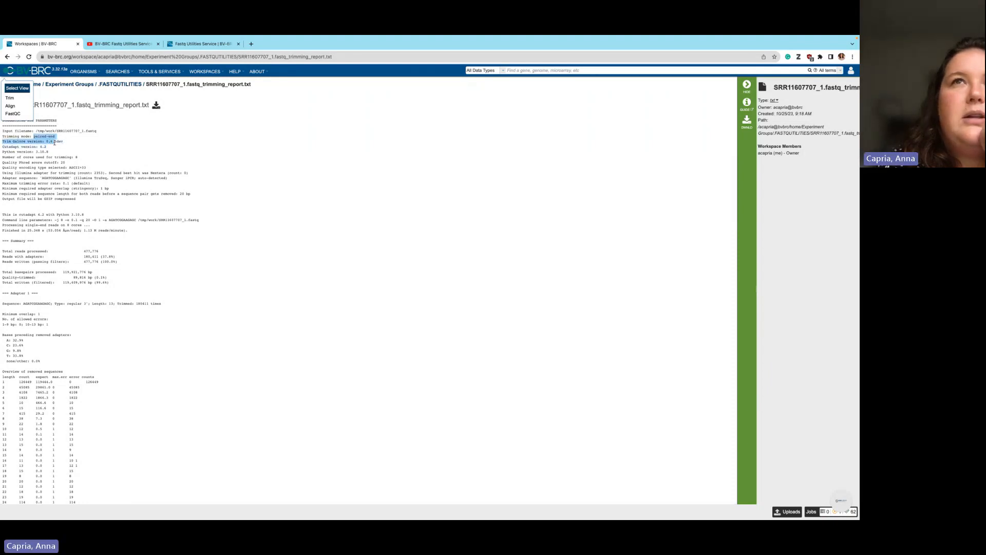
pyautogui.doubleClick(66, 144)
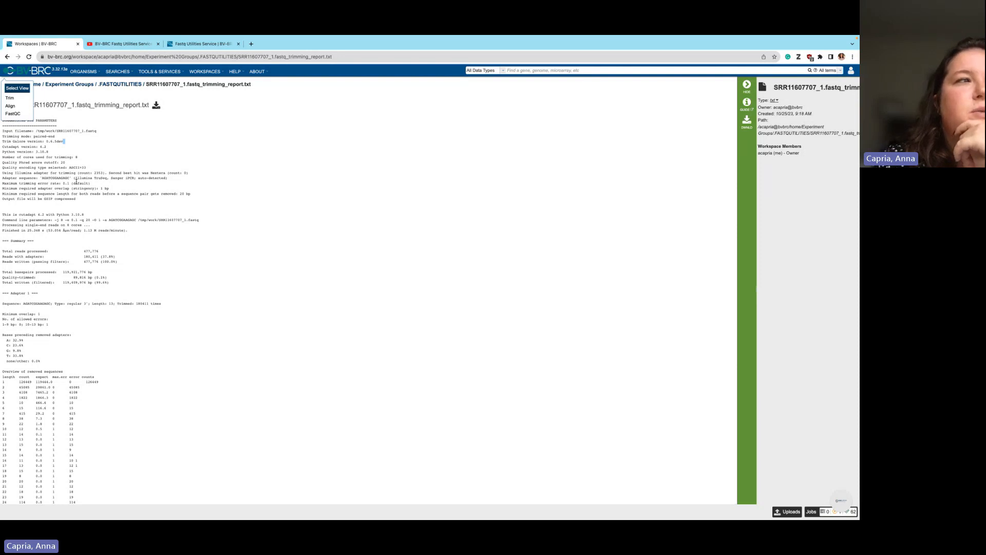
pyautogui.scroll(-2, 85, 216)
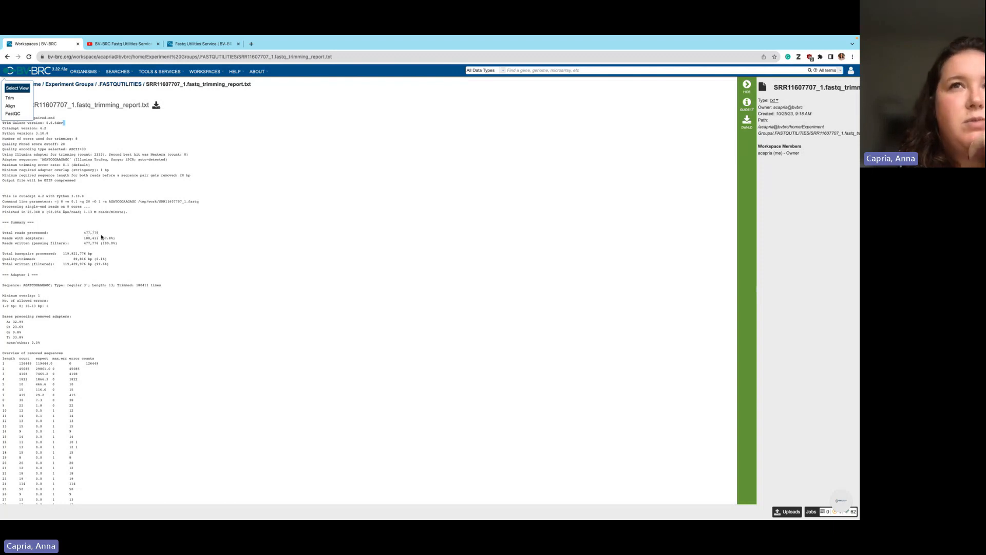
pyautogui.scroll(-4, 55, 273)
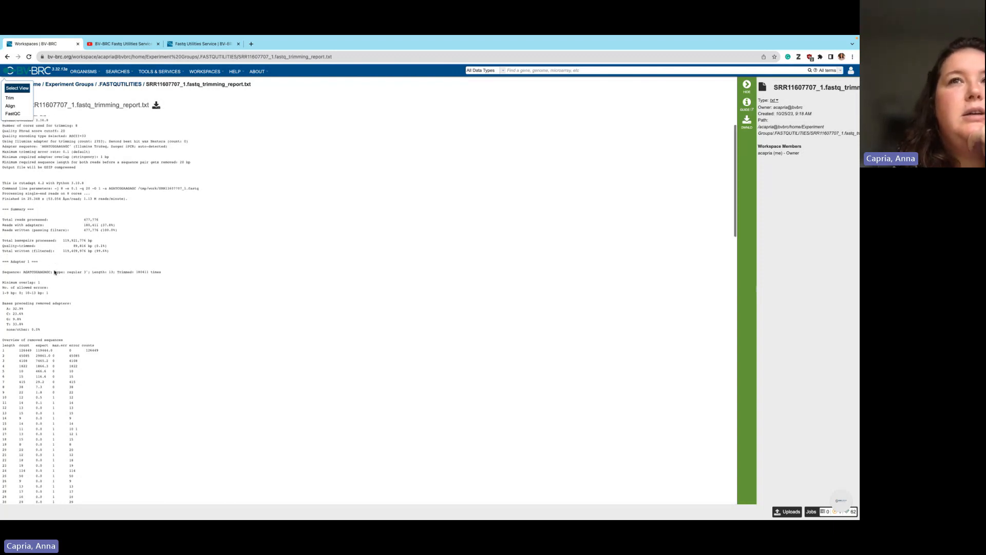
pyautogui.scroll(-12, 32, 368)
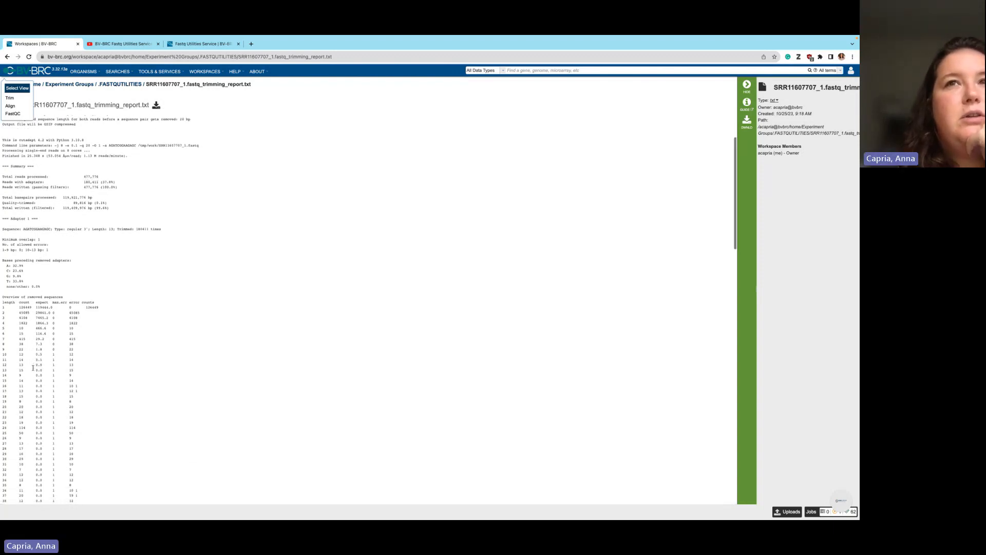
pyautogui.scroll(-20, 33, 368)
pyautogui.scroll(-20, 36, 365)
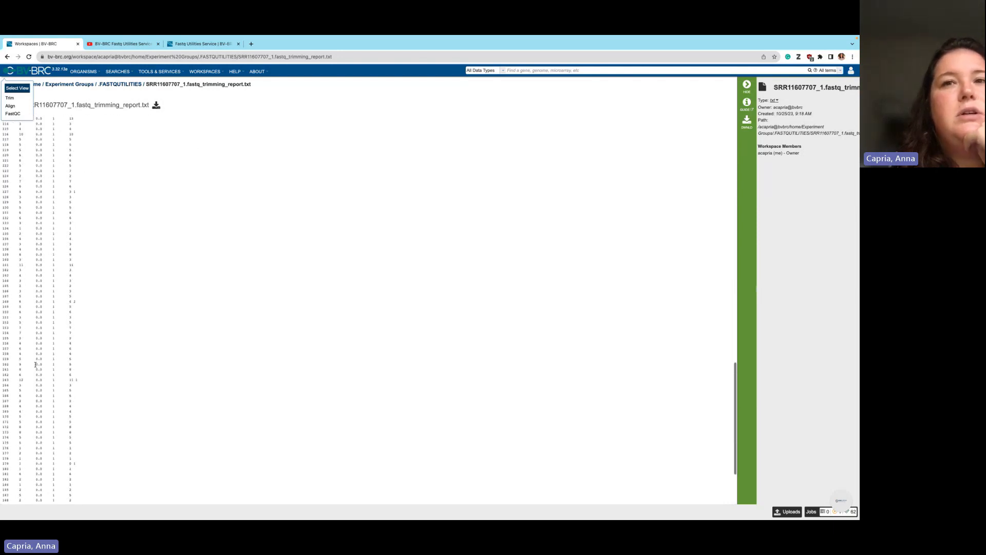
pyautogui.scroll(20, 137, 191)
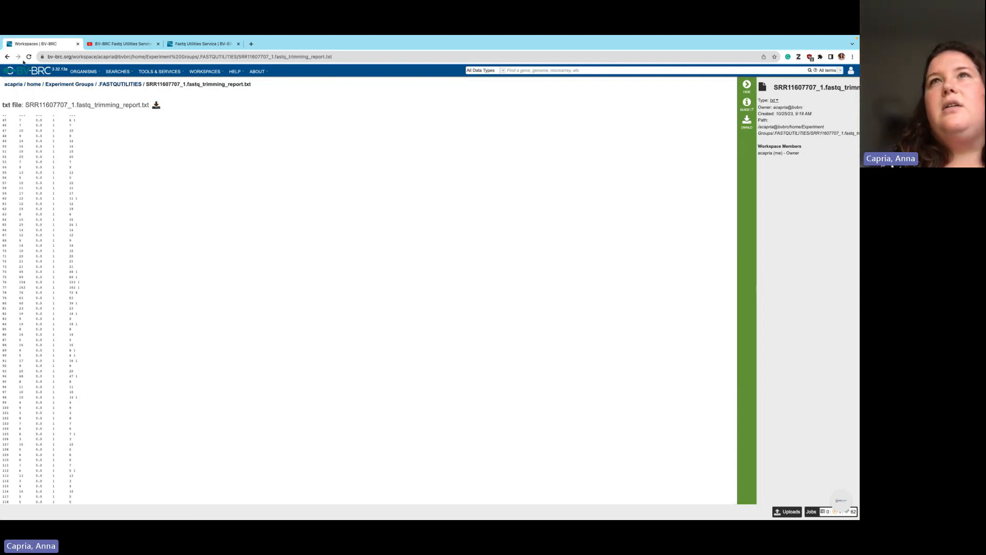
pyautogui.click(6, 57)
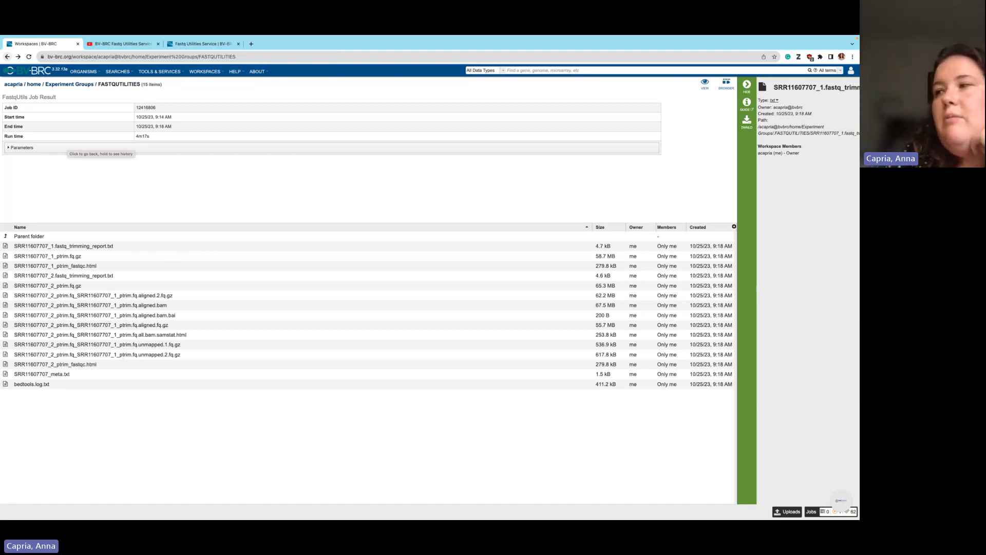
# Reopen the completed FASTQUTILITIES job from the jobs list and view its Trim report for SRR11607707_2
pyautogui.click(811, 511)
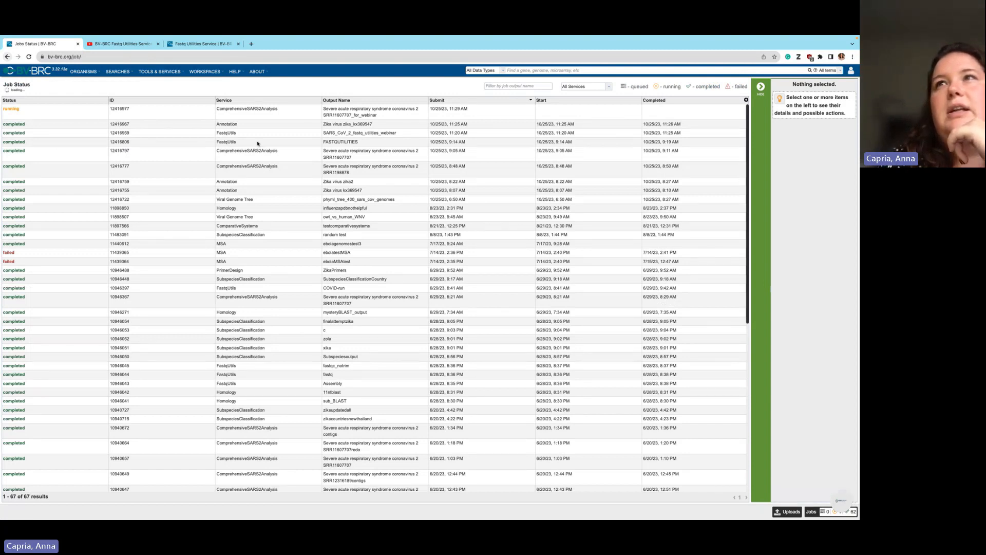
pyautogui.click(21, 143)
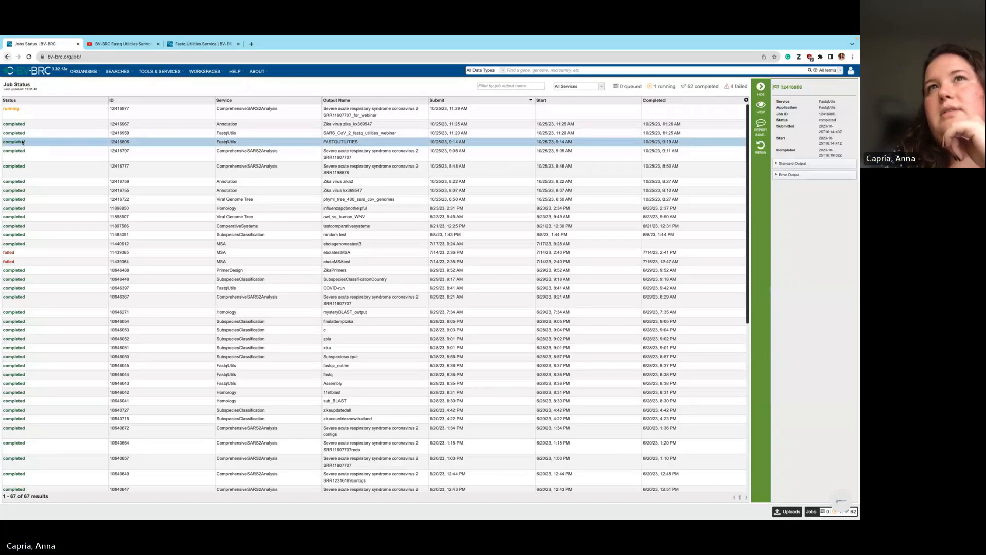
pyautogui.doubleClick(21, 143)
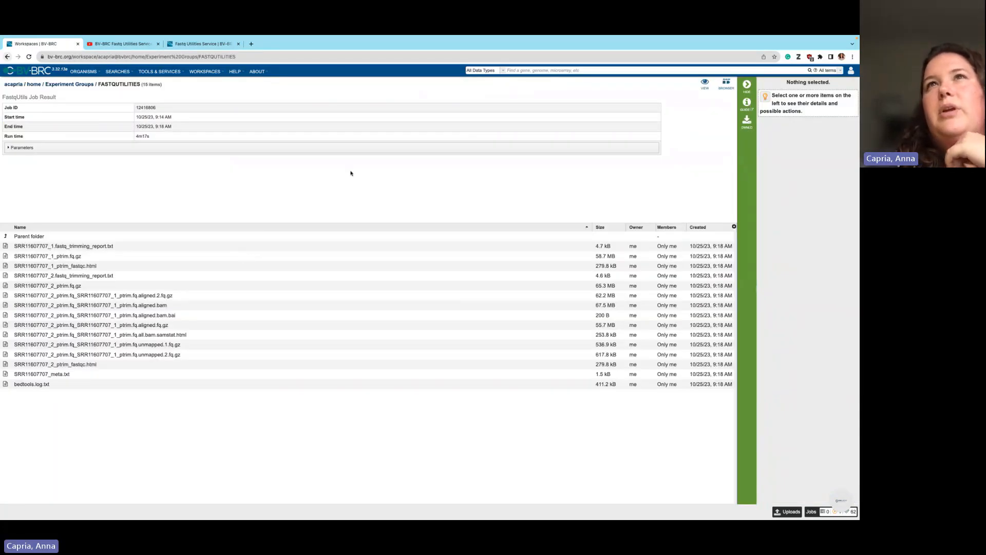
pyautogui.click(705, 83)
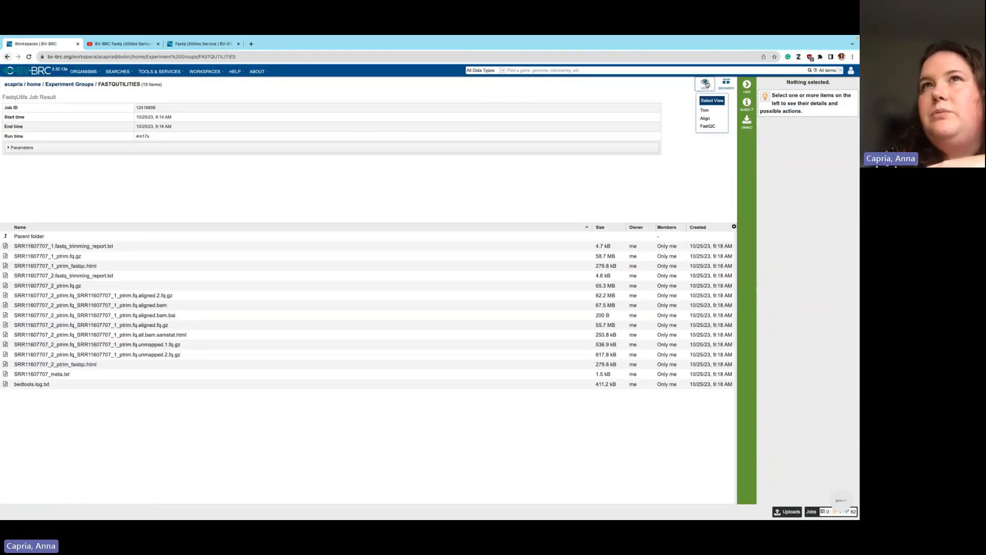
pyautogui.click(708, 111)
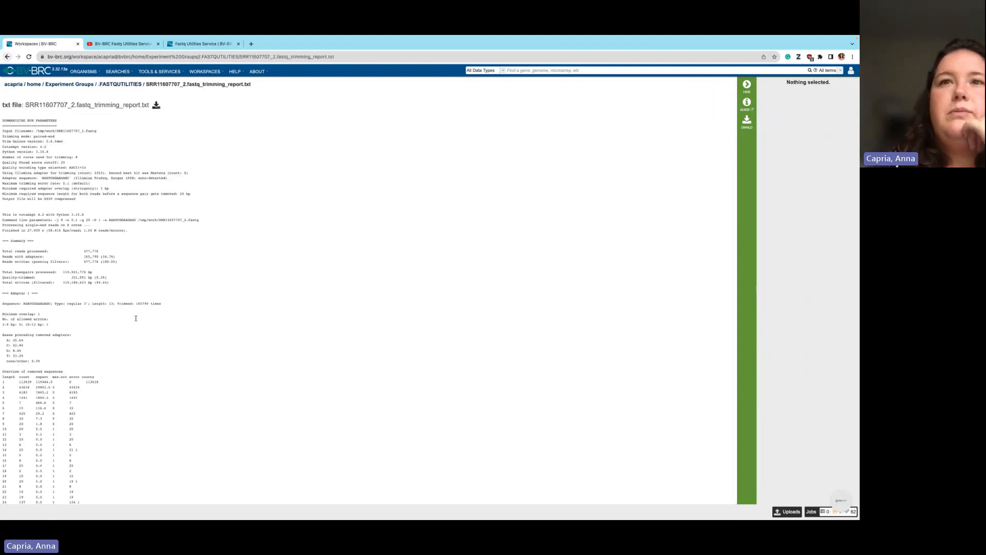
pyautogui.scroll(-1, 136, 344)
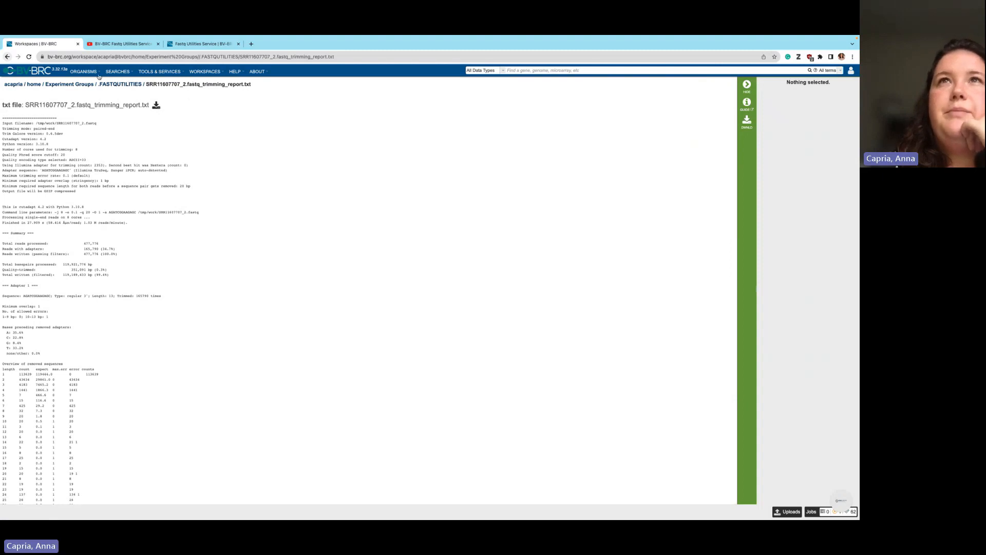
# View the job's Align report and examine its mapping statistics, length distribution, base composition, quality, mismatch, insertion and deletion plots
pyautogui.click(105, 84)
pyautogui.click(704, 84)
pyautogui.click(707, 119)
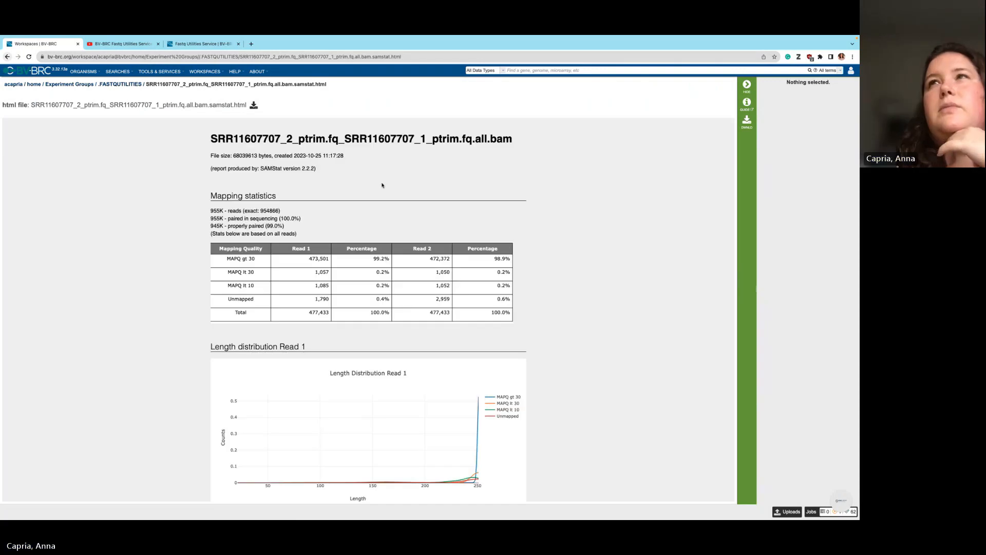
pyautogui.scroll(-2, 318, 205)
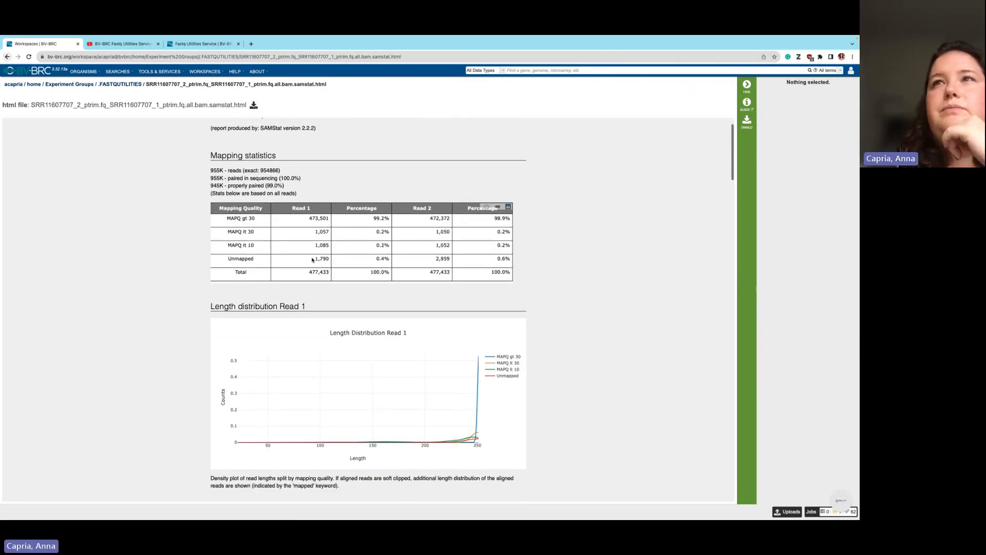
pyautogui.scroll(-4, 264, 267)
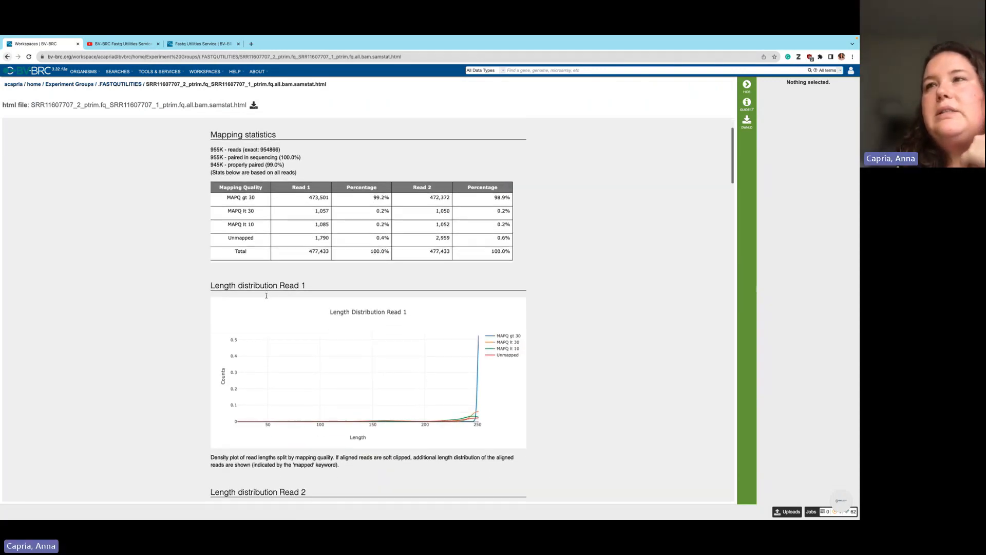
pyautogui.scroll(-10, 261, 301)
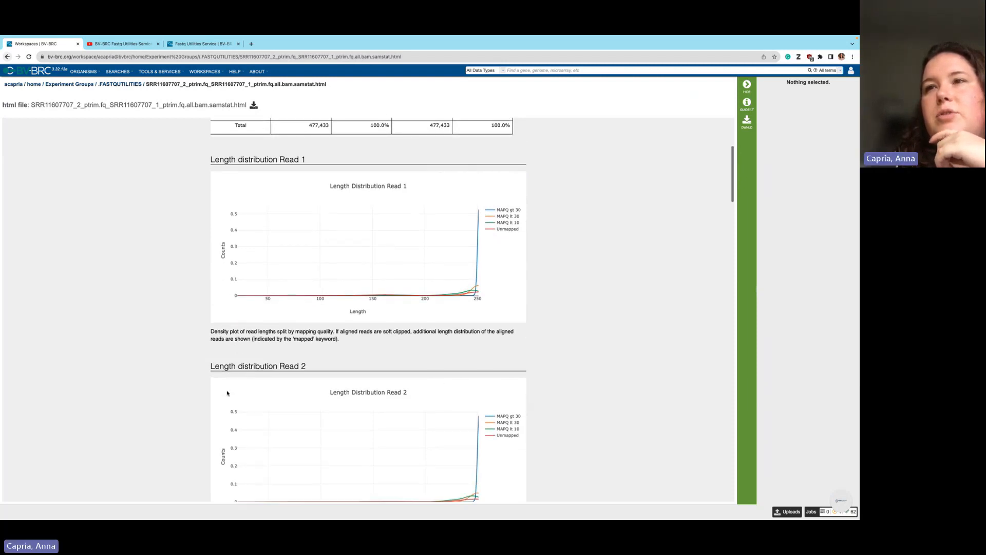
pyautogui.scroll(-1, 228, 389)
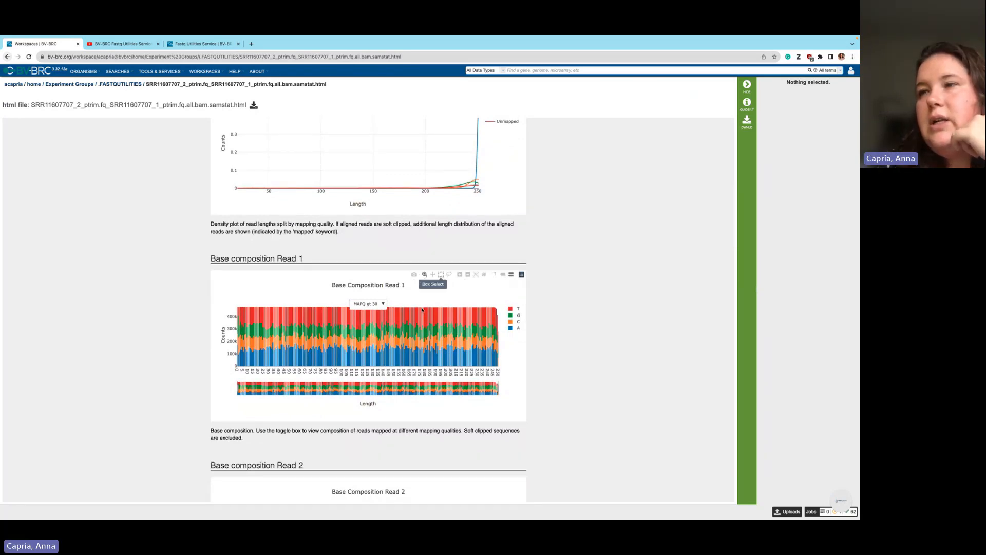
pyautogui.scroll(-2, 396, 379)
pyautogui.scroll(-20, 396, 379)
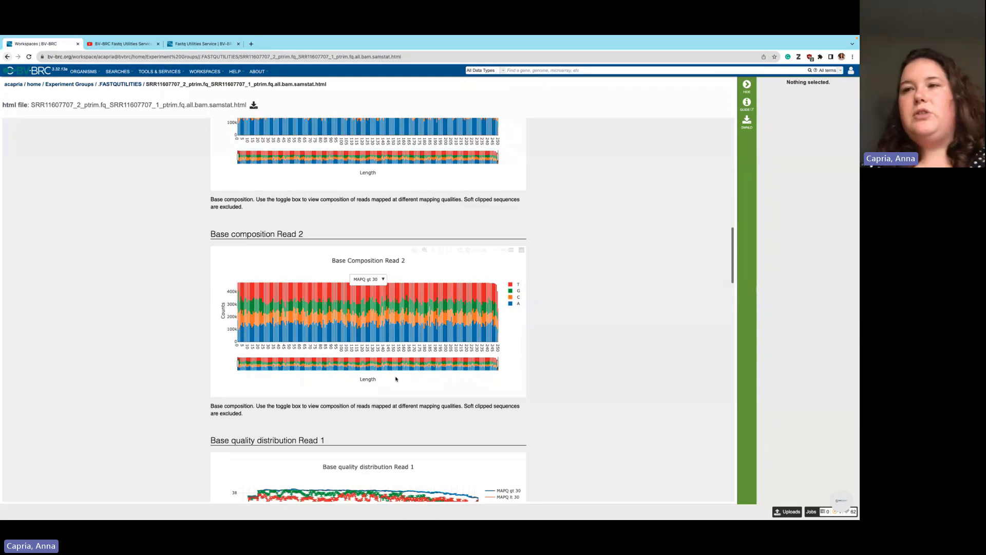
pyautogui.scroll(-10, 378, 370)
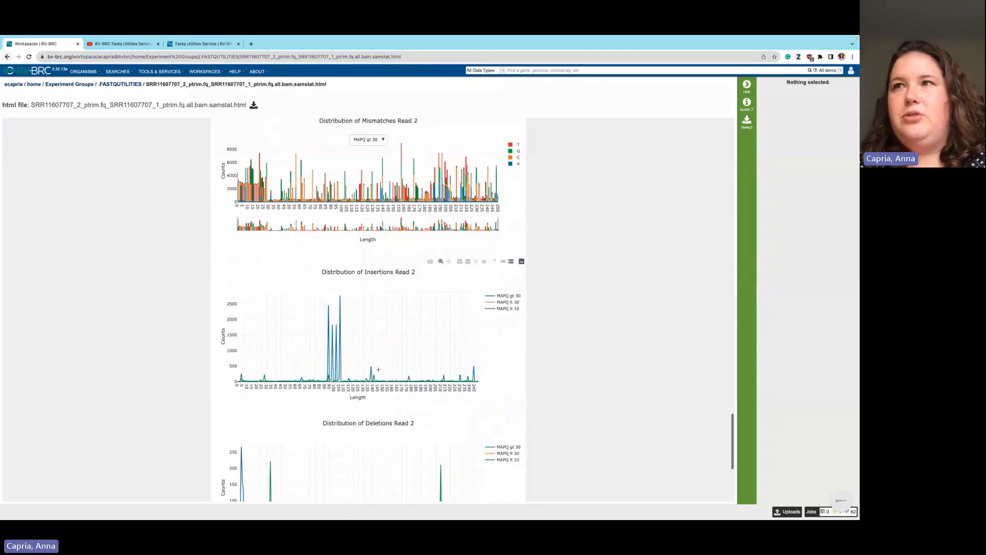
pyautogui.scroll(-3, 378, 369)
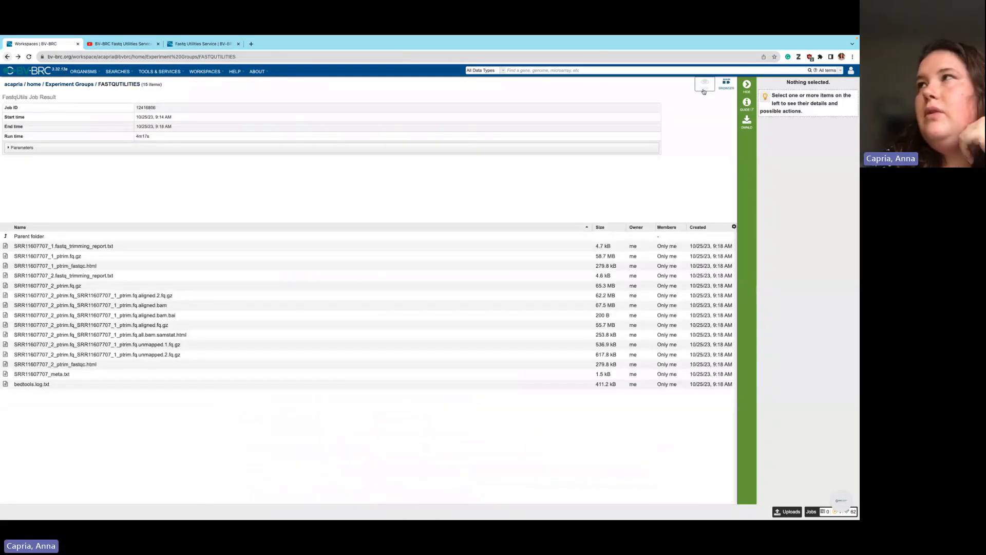
# View the job's FastQC report, review its quality, GC content, length, duplication and overrepresented-sequence sections, and return to the job results
pyautogui.click(703, 89)
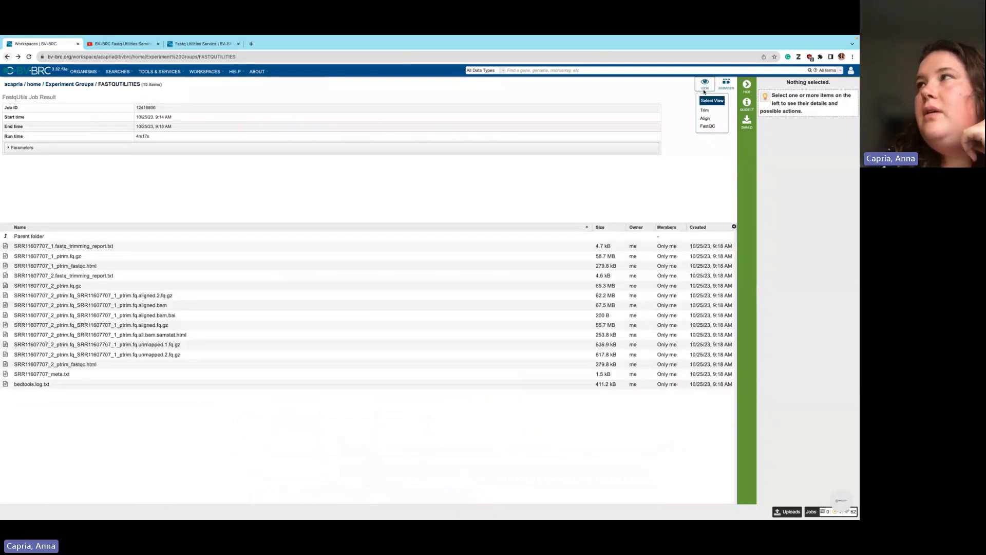
pyautogui.click(708, 126)
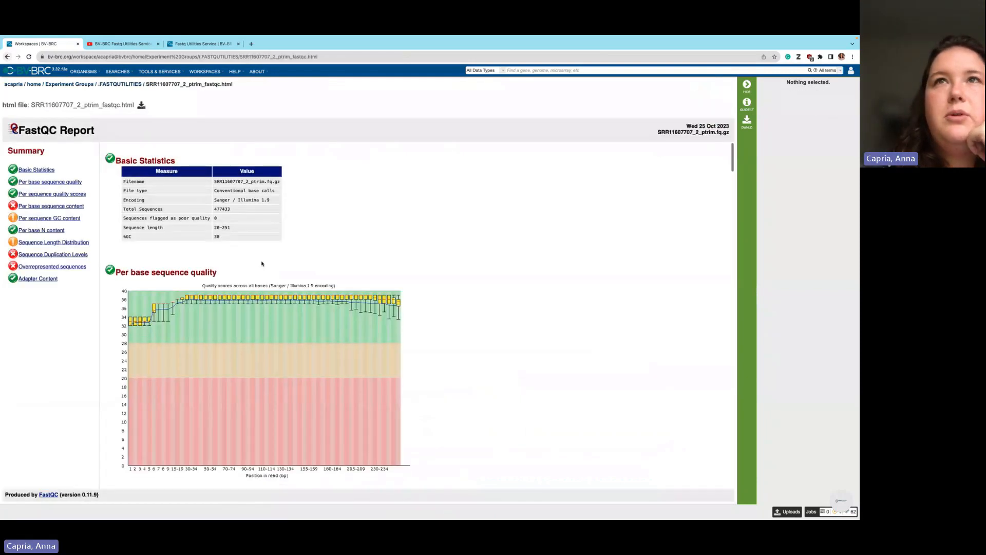
pyautogui.scroll(-10, 311, 346)
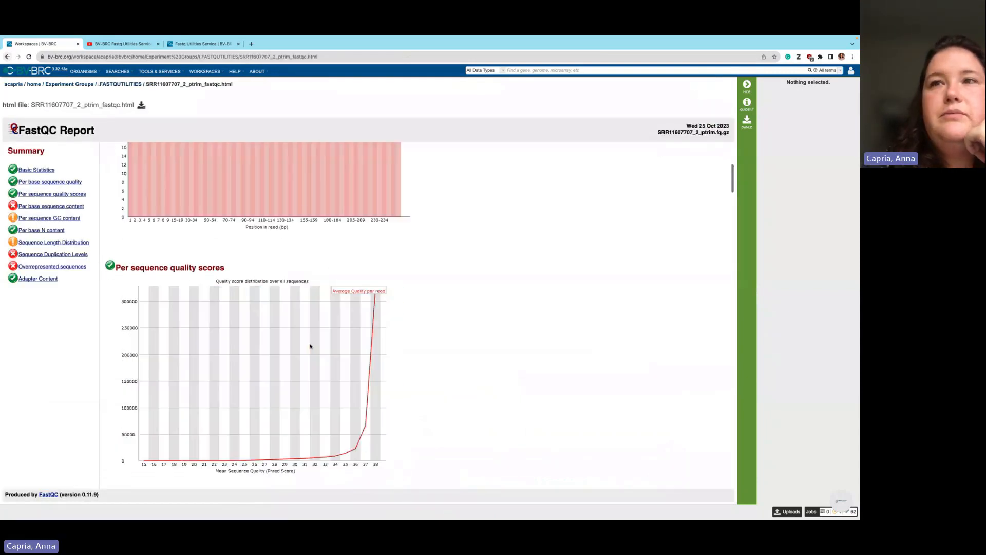
pyautogui.scroll(-10, 310, 345)
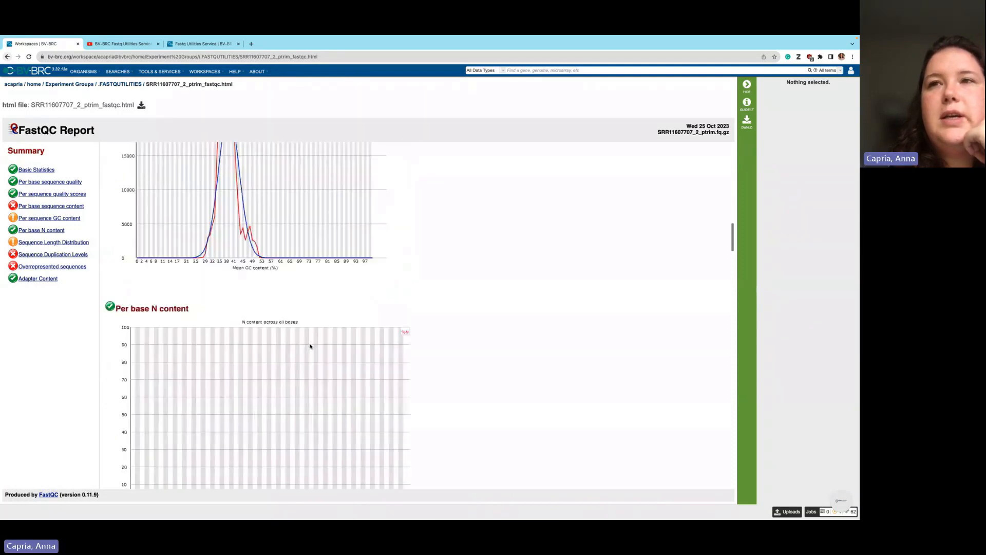
pyautogui.scroll(-3, 311, 345)
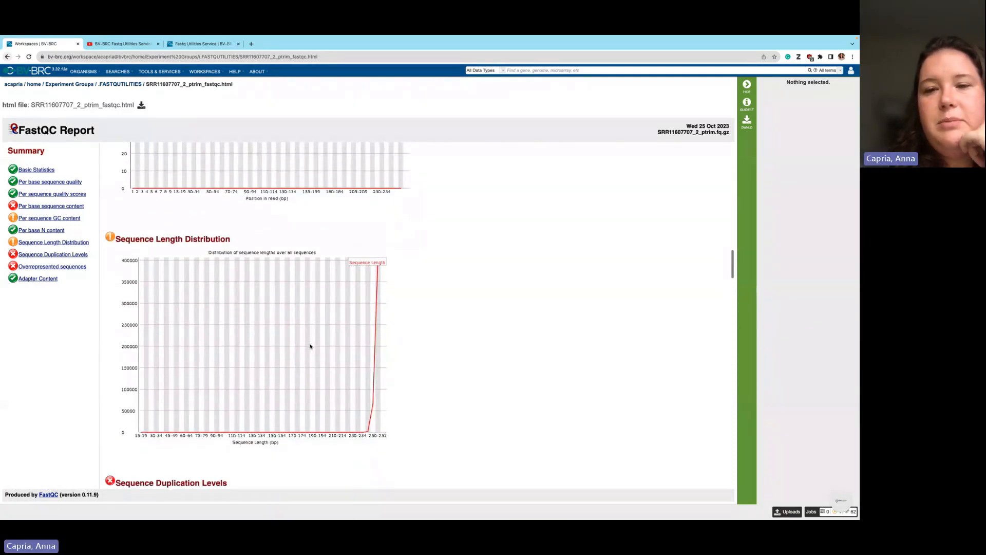
pyautogui.scroll(-8, 310, 346)
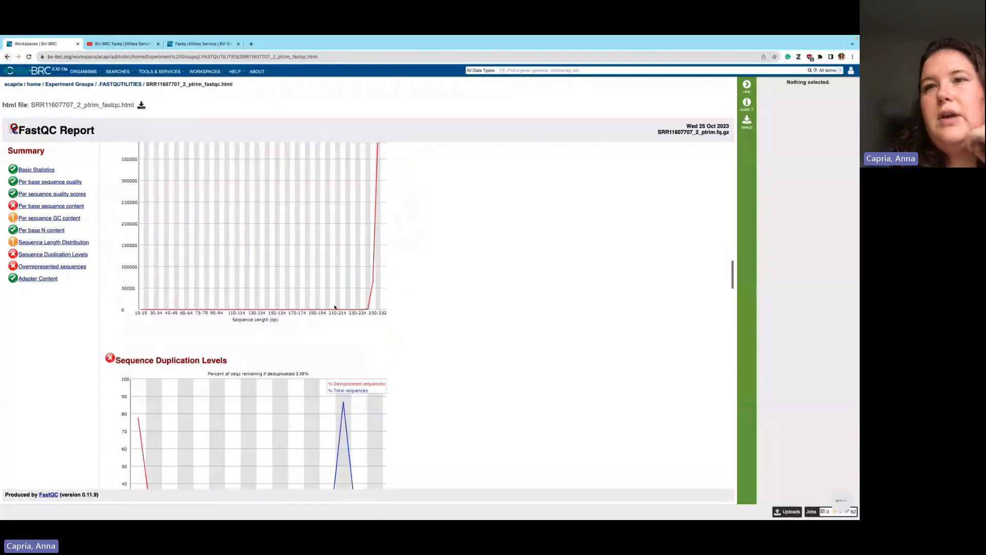
pyautogui.scroll(-10, 342, 292)
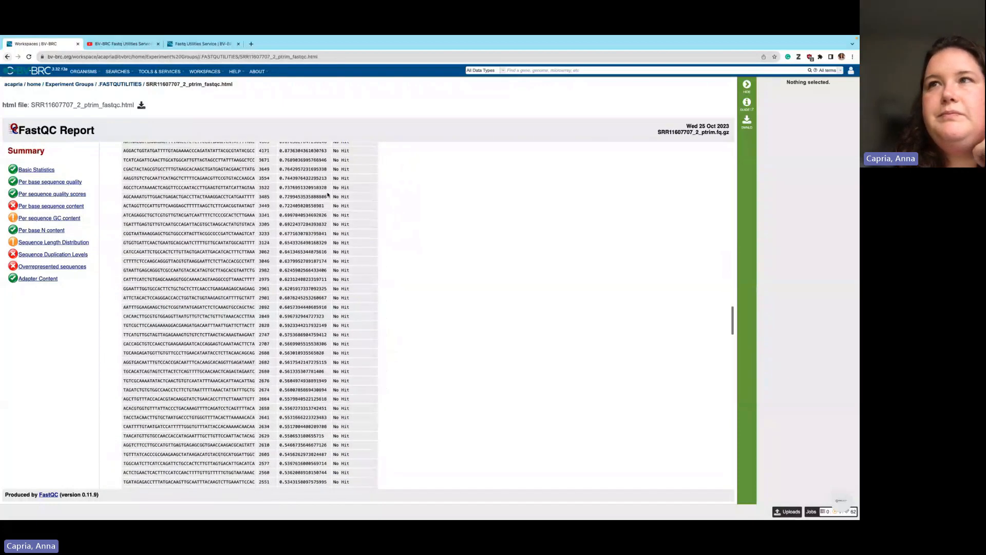
pyautogui.click(7, 57)
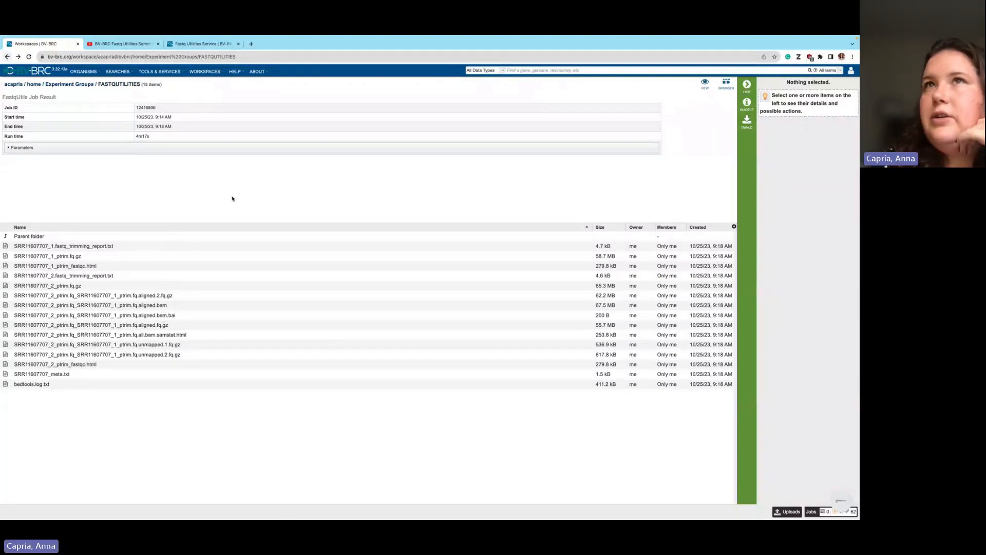
# Open the completed Zika virus kx369547 annotation job's results from the jobs list and view the annotated genome's overview
pyautogui.click(812, 512)
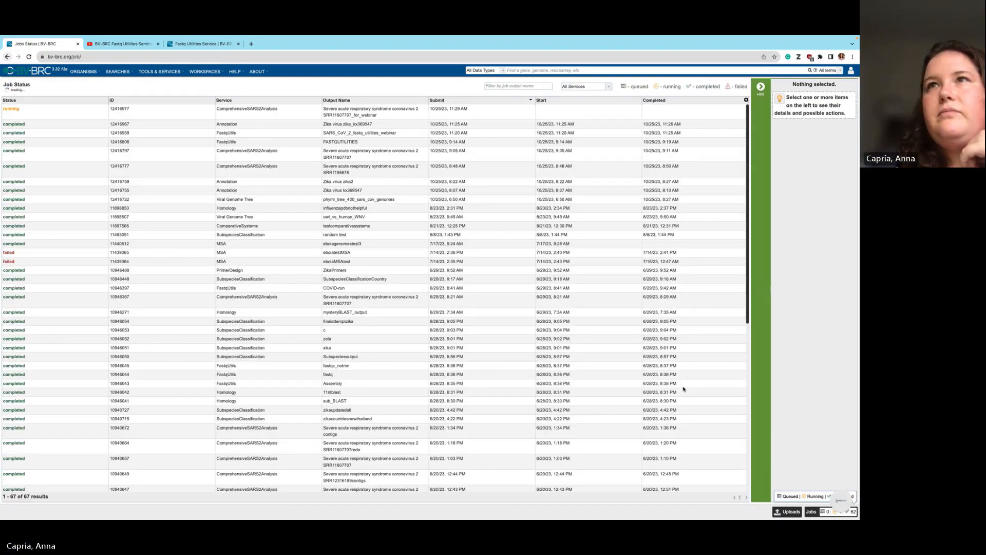
pyautogui.click(250, 182)
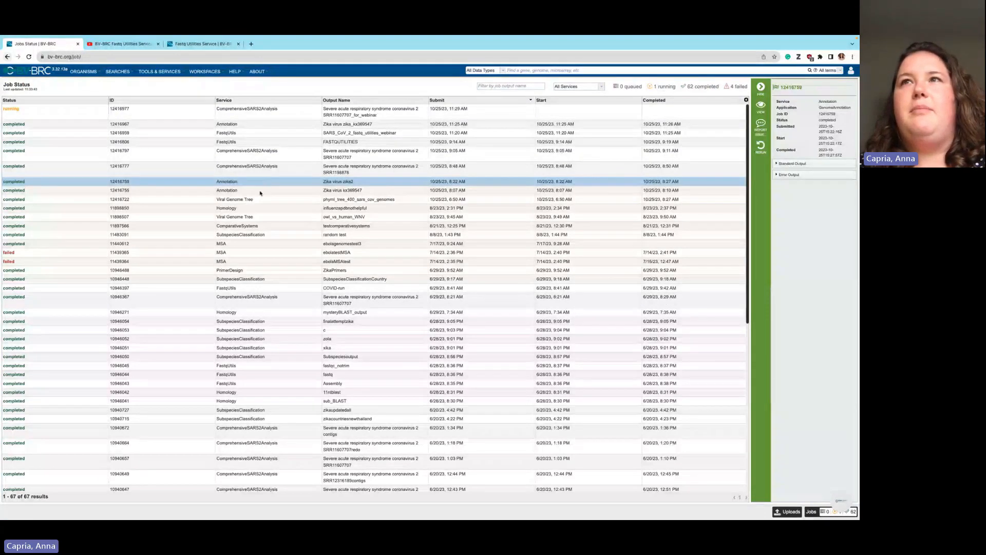
pyautogui.click(250, 191)
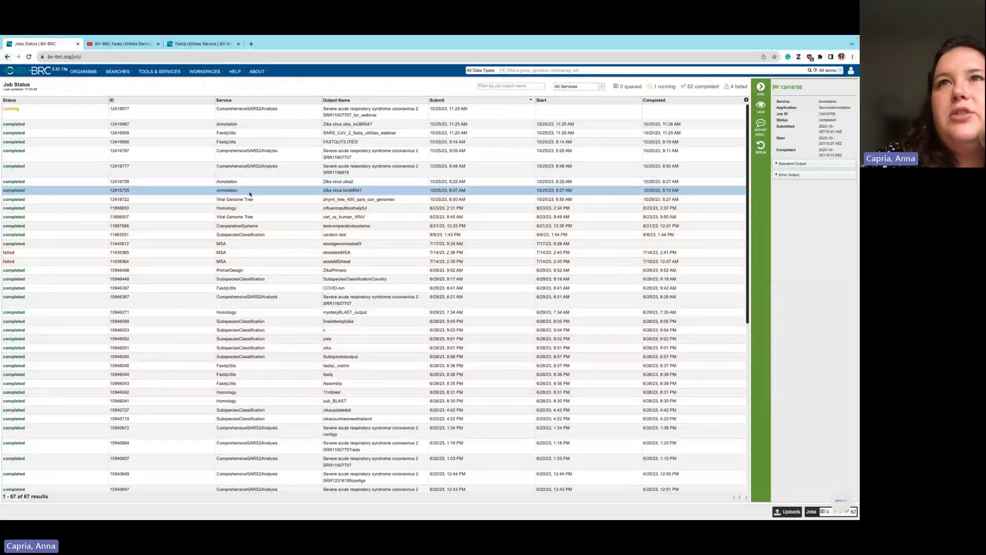
pyautogui.doubleClick(250, 193)
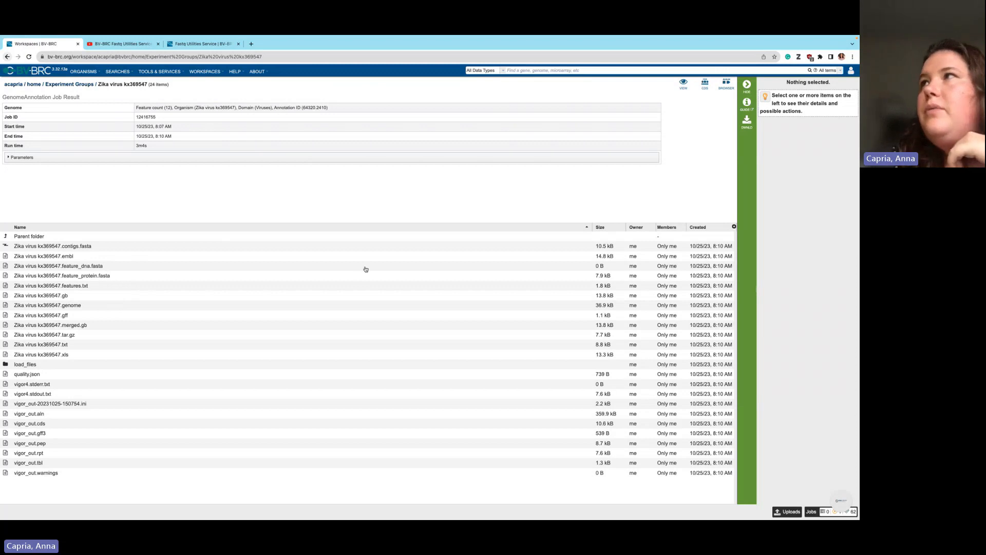
pyautogui.click(682, 84)
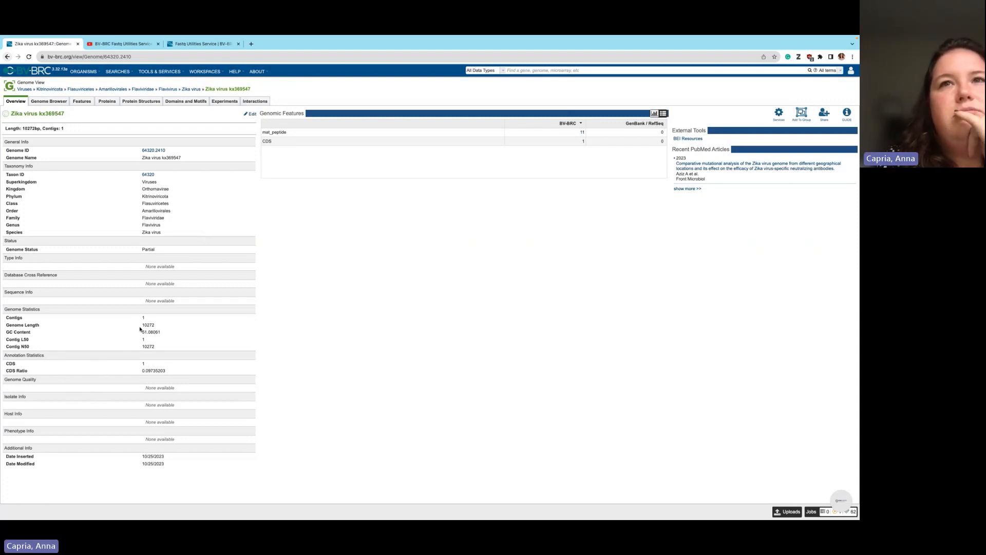
# Review the Zika virus kx369547 genome's statistics, genome browser, features, proteins and protein structures, and return to its feature list
pyautogui.moveTo(144, 325); pyautogui.dragTo(161, 335)
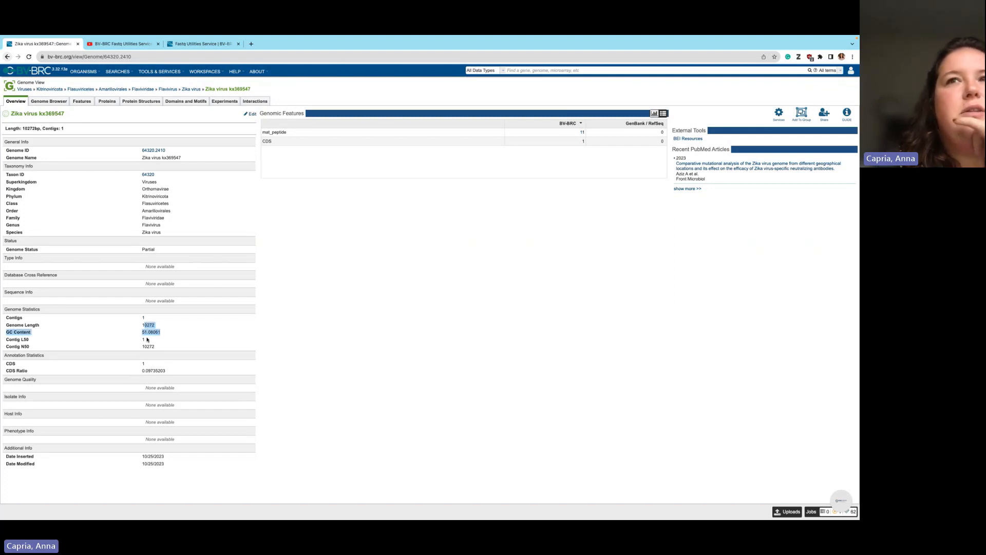
pyautogui.click(49, 101)
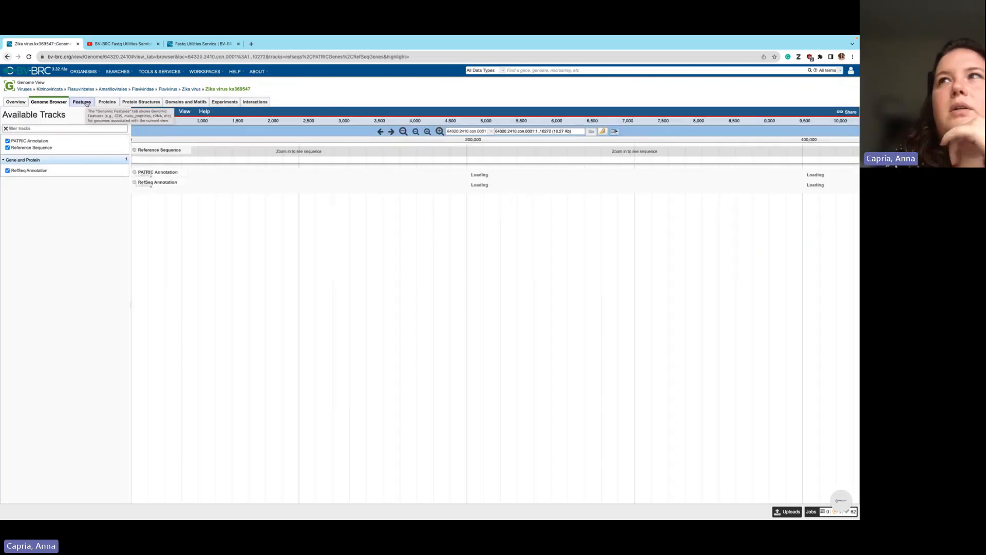
pyautogui.click(82, 102)
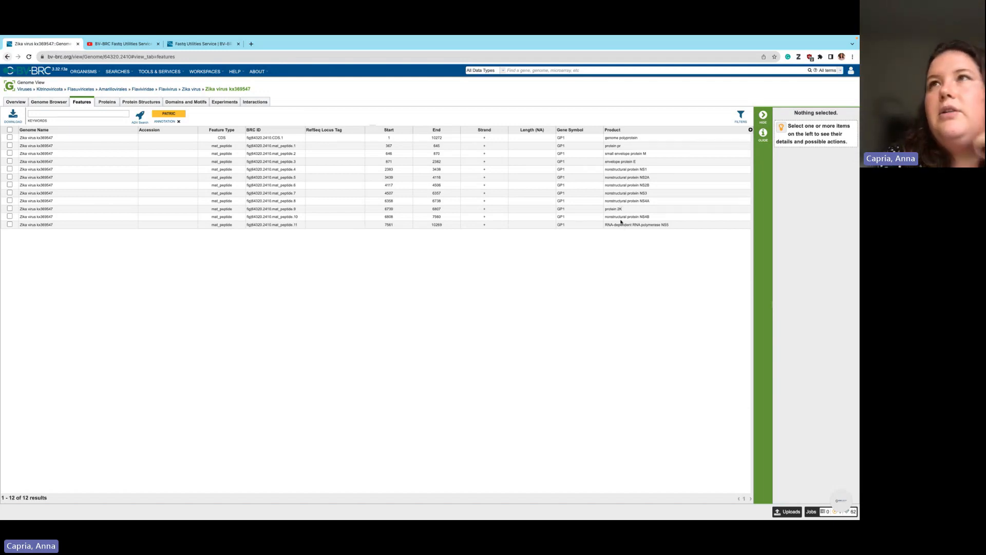
pyautogui.click(108, 104)
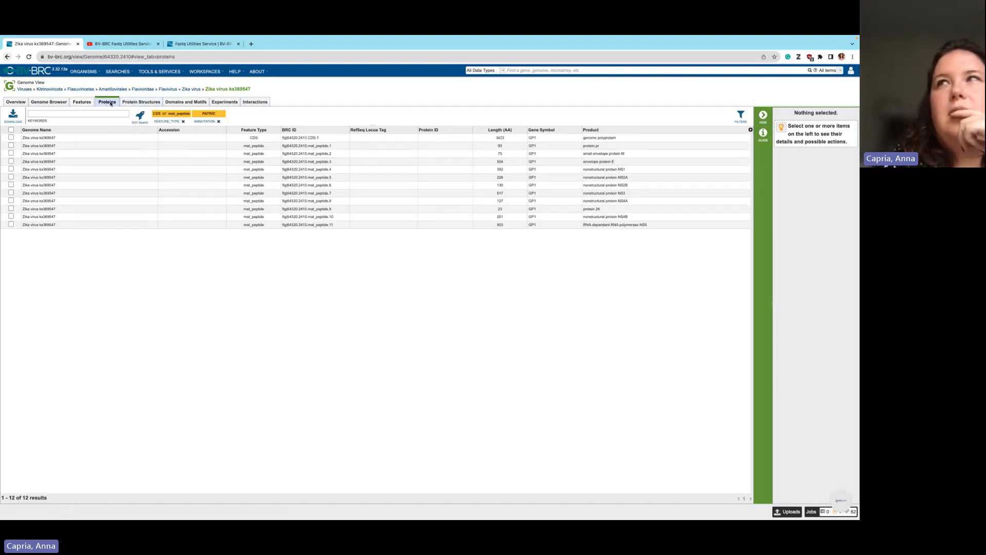
pyautogui.click(148, 105)
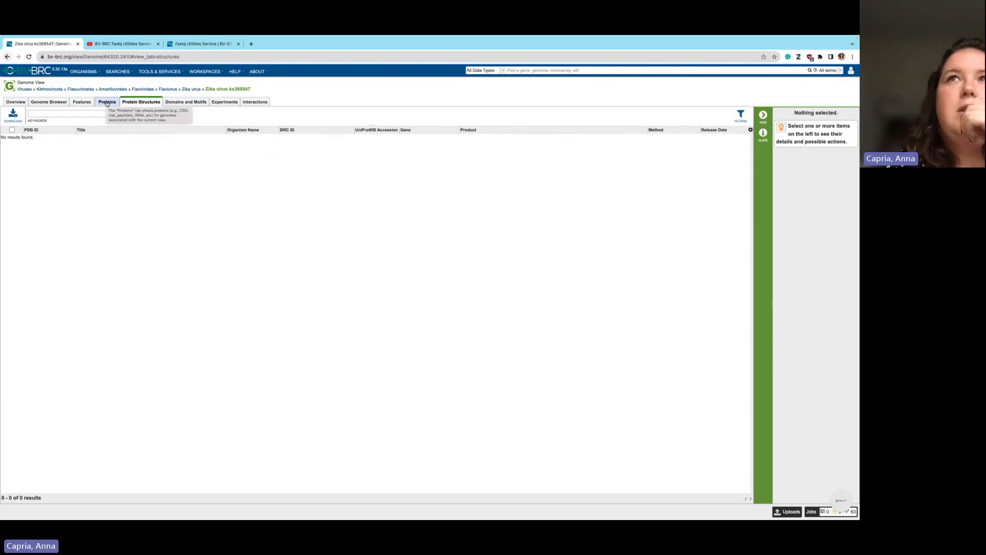
pyautogui.click(16, 102)
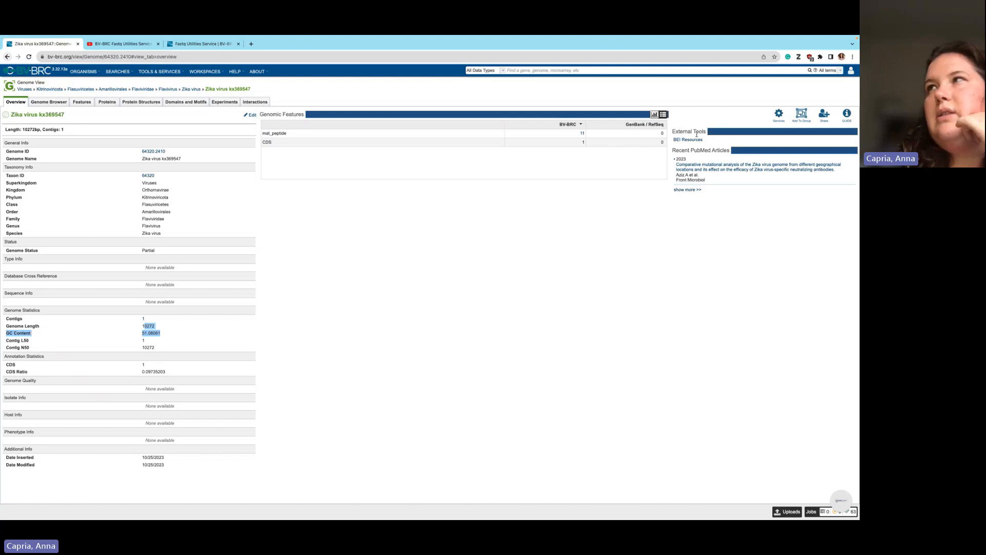
pyautogui.click(6, 56)
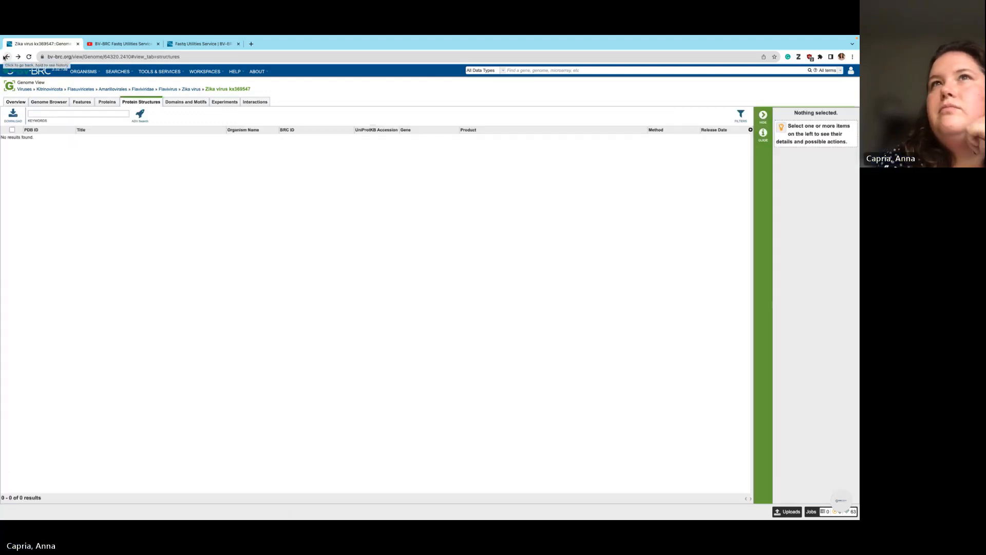
pyautogui.click(6, 57)
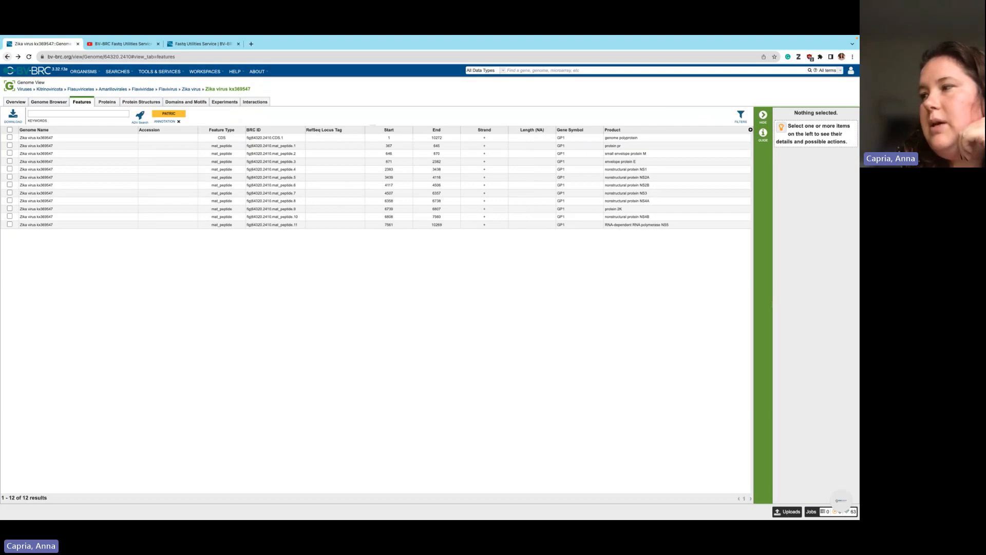
# Open the Zika virus kx369547 annotation job's result files from the jobs list, inspect the .xls file's details, and return to the jobs list
pyautogui.click(818, 513)
pyautogui.doubleClick(176, 194)
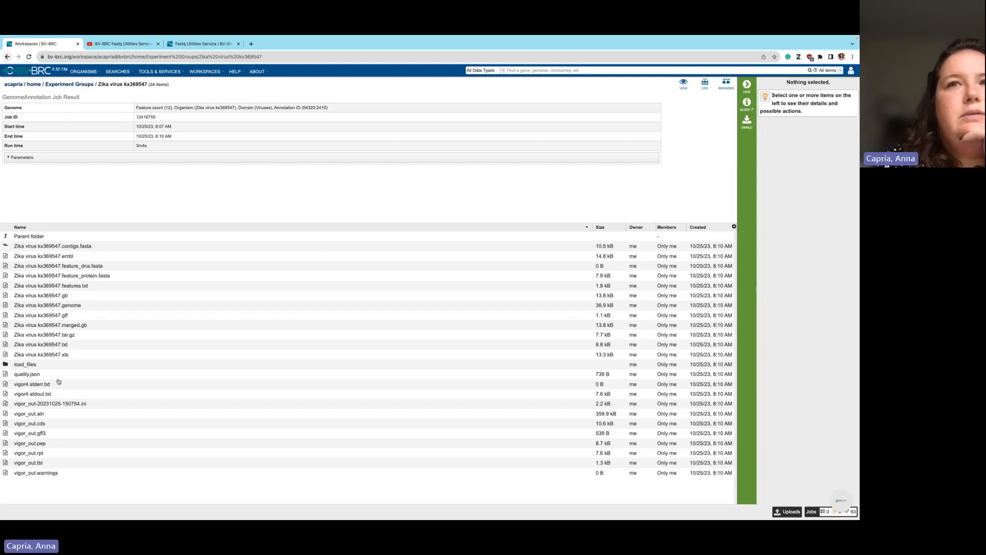
pyautogui.click(67, 358)
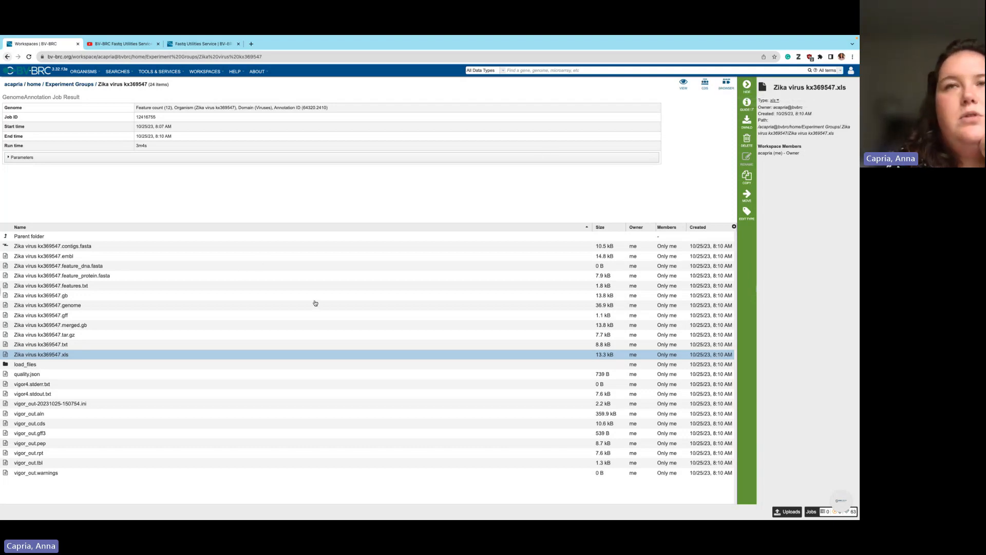
pyautogui.hscroll(-5, 315, 303)
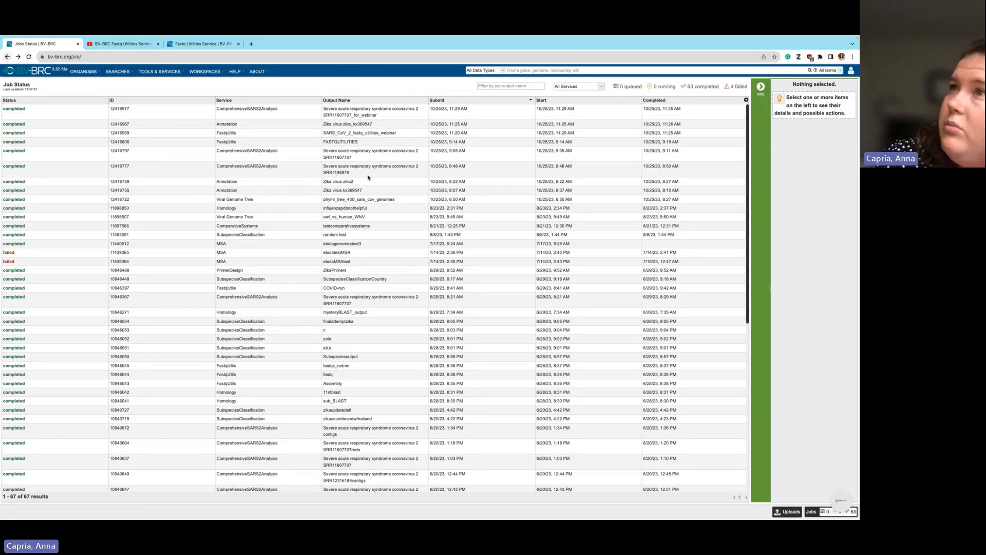
# Open the completed SARS-CoV-2 analysis job for SRR1198878 and view its FullGenomeReport.html
pyautogui.click(349, 173)
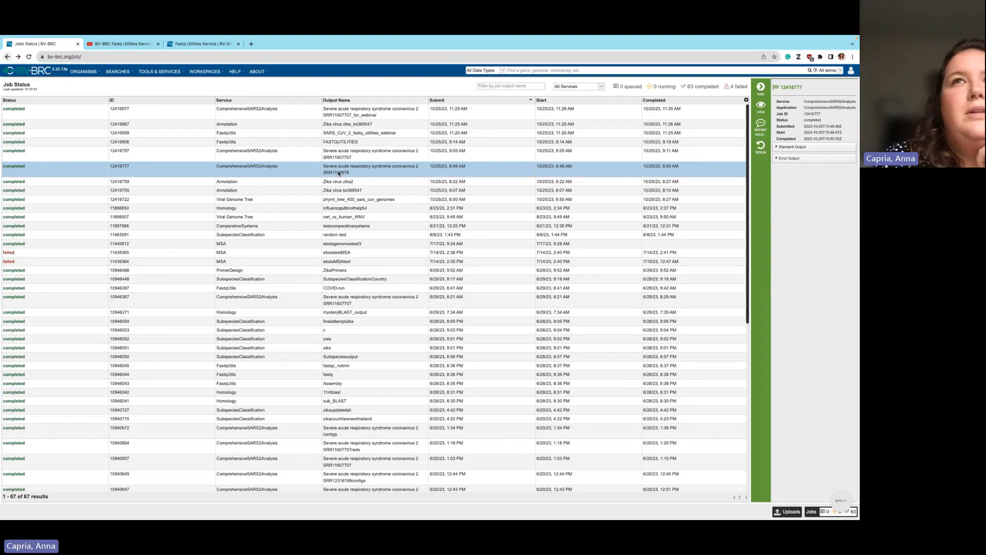
pyautogui.doubleClick(339, 174)
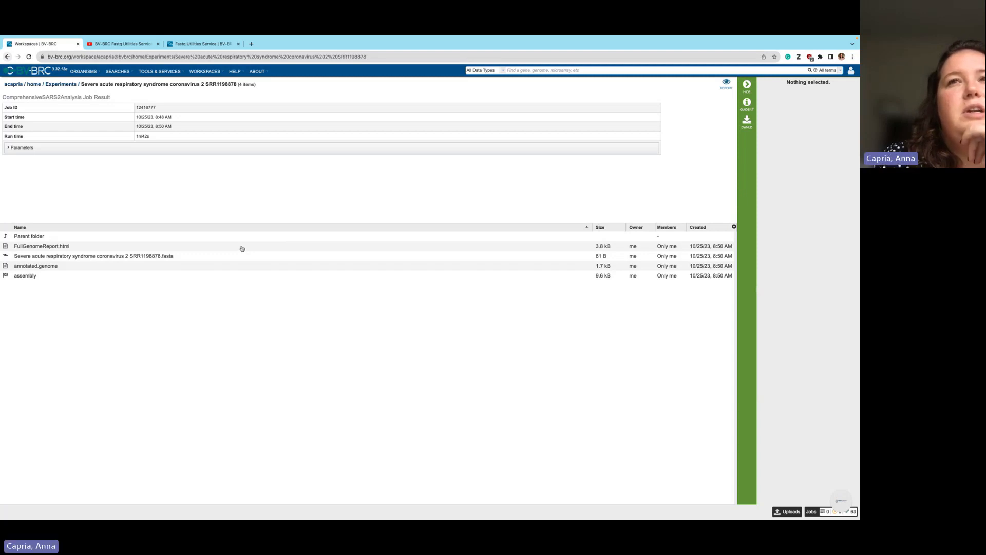
pyautogui.doubleClick(242, 248)
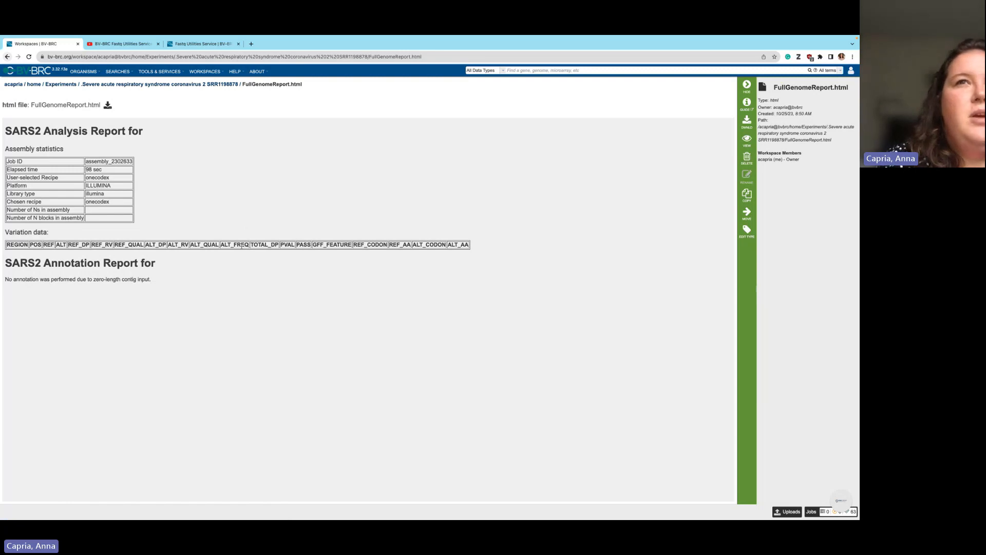
# Open the completed SARS-CoV-2 analysis job for SRR11607707 from the jobs list and examine its submitted parameters
pyautogui.click(819, 514)
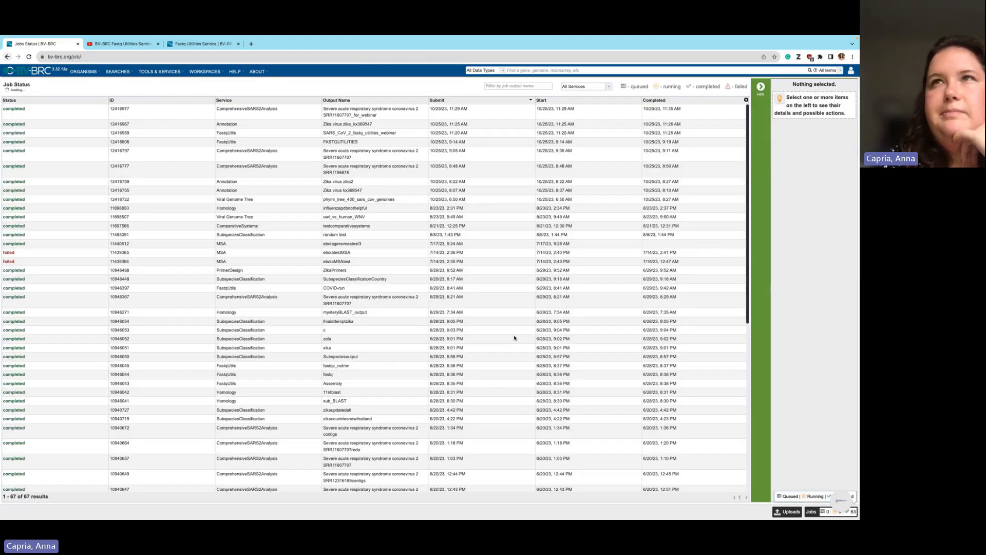
pyautogui.click(343, 156)
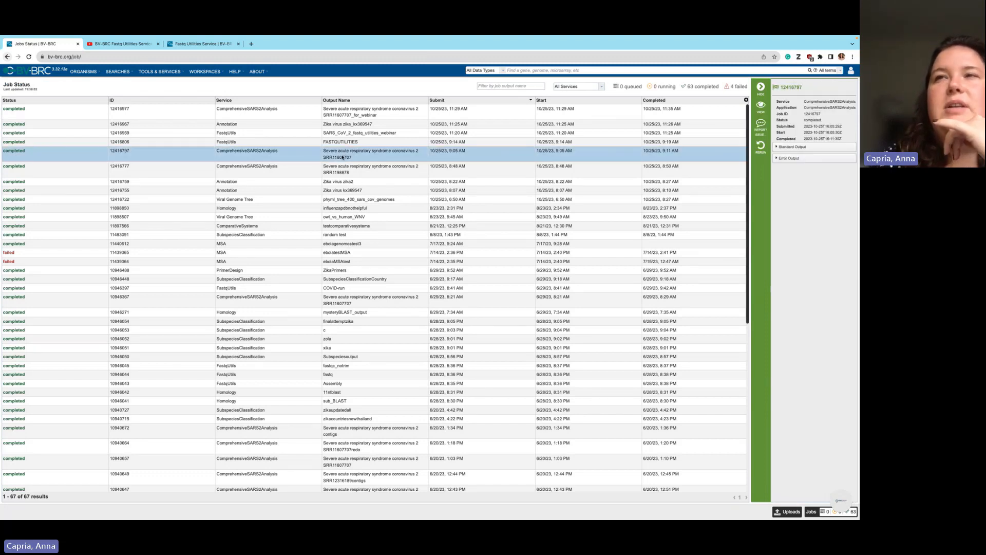
pyautogui.doubleClick(276, 153)
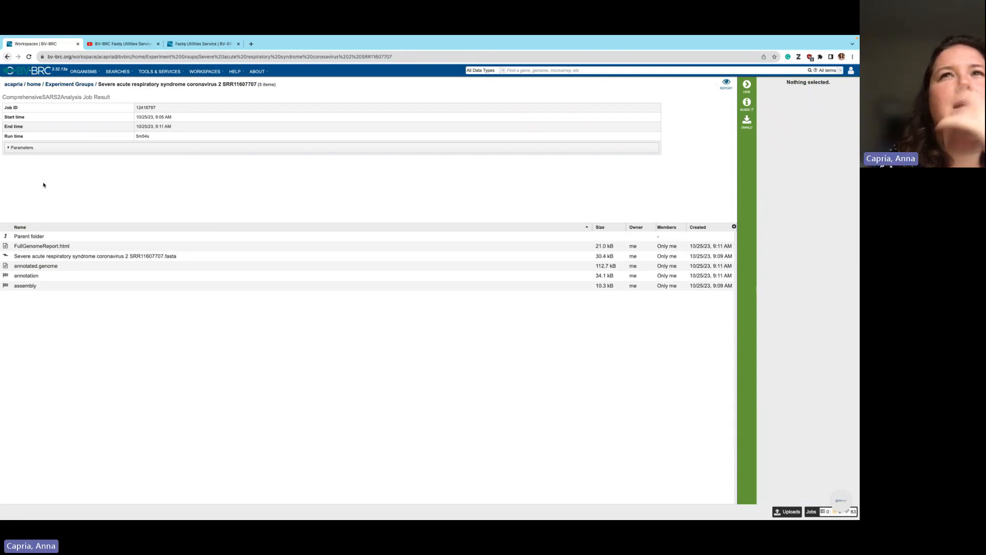
pyautogui.click(9, 149)
pyautogui.scroll(-1, 43, 196)
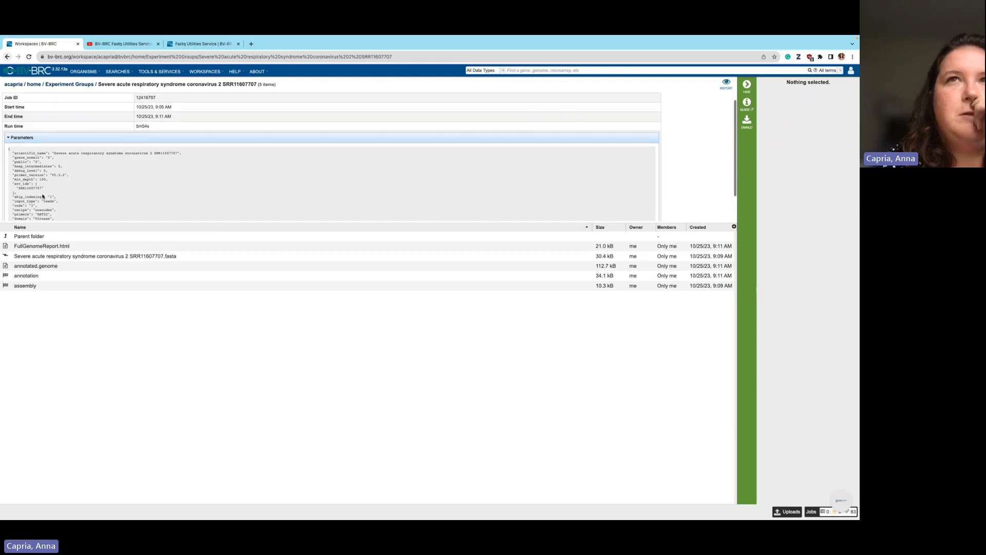
pyautogui.scroll(-3, 43, 197)
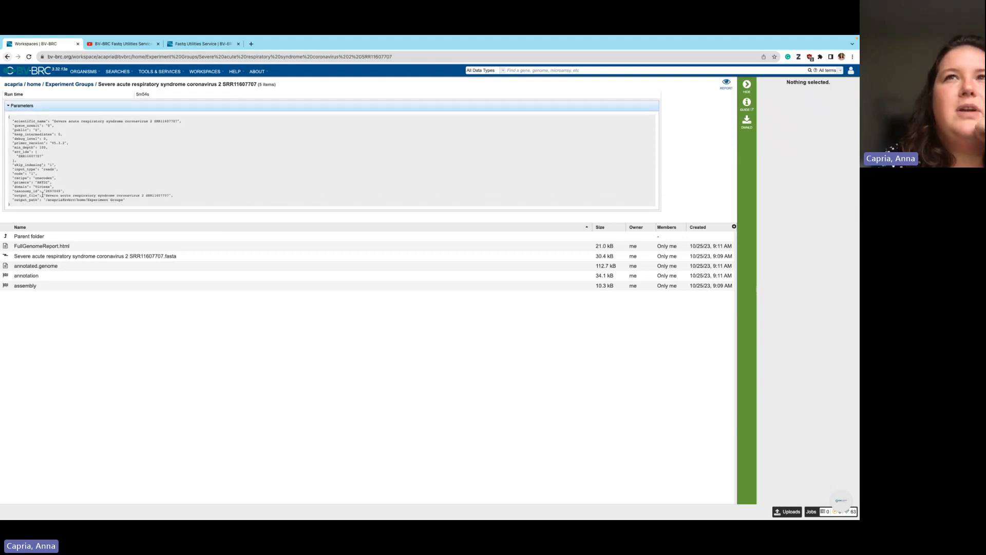
pyautogui.scroll(3, 76, 167)
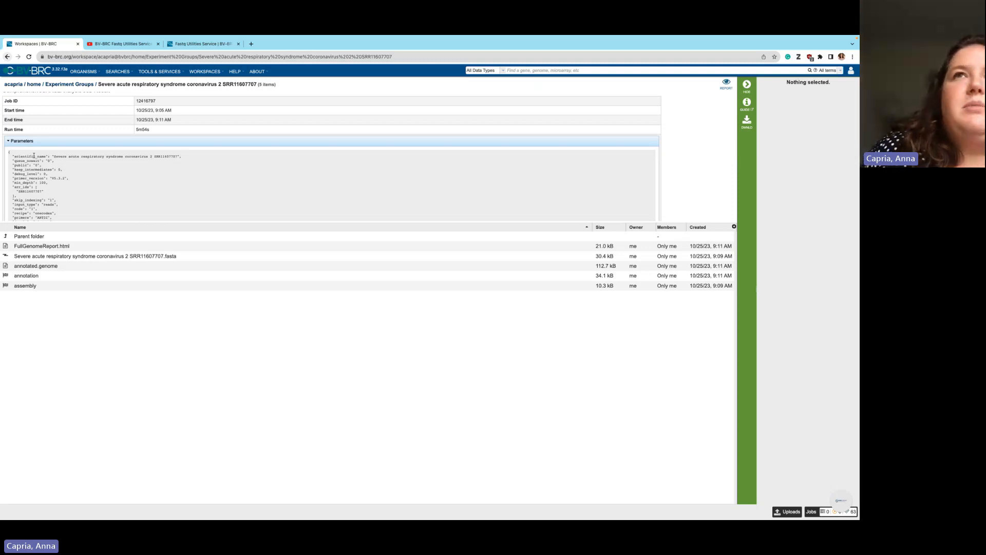
pyautogui.scroll(-1, 42, 175)
pyautogui.scroll(-3, 42, 175)
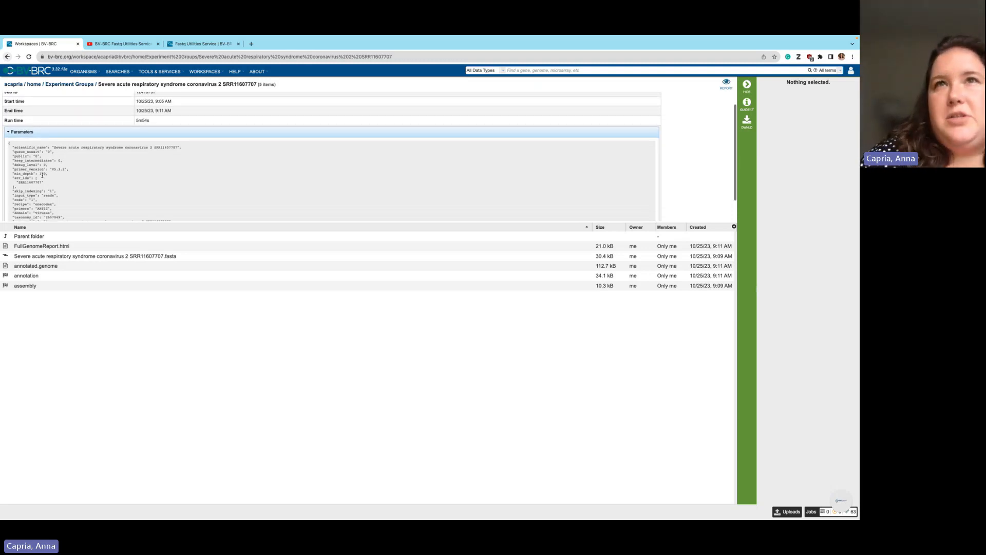
pyautogui.scroll(-2, 38, 148)
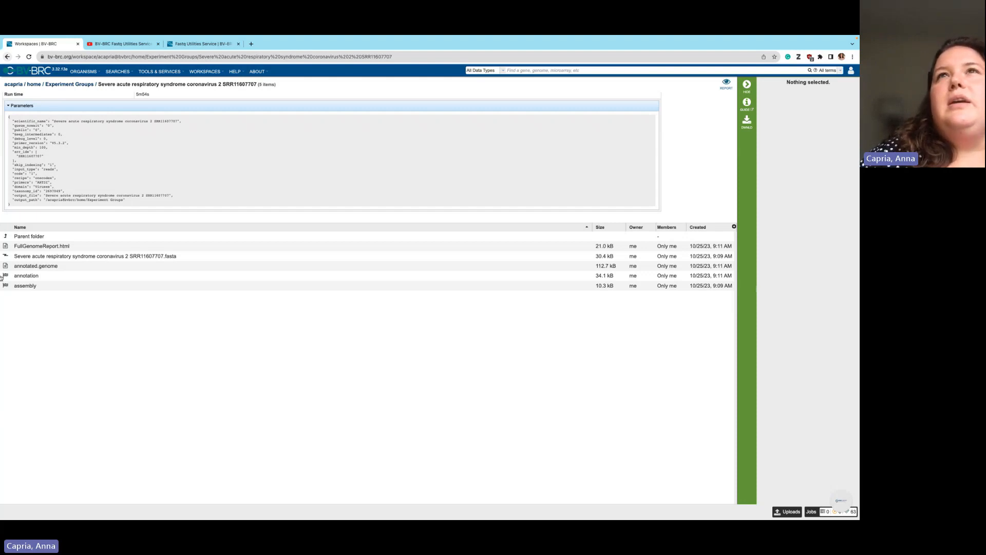
# From the jobs list, try to view the results of the failed ebolatestMSA job and return to the list
pyautogui.click(818, 515)
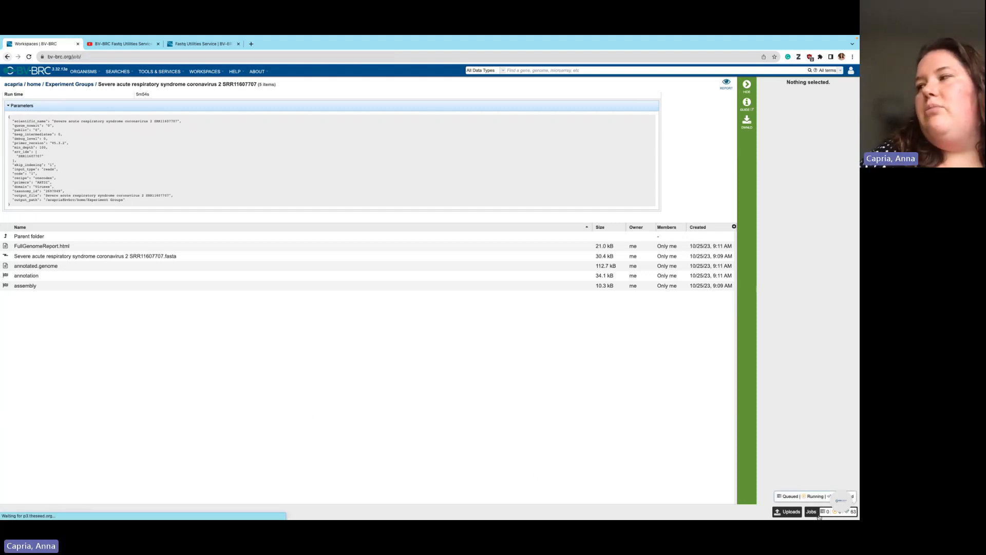
pyautogui.click(284, 131)
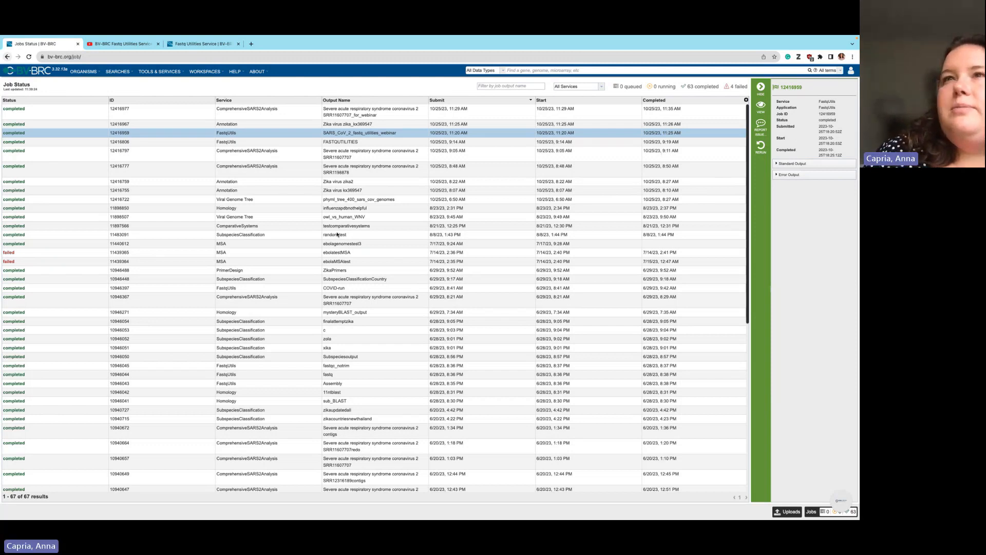
pyautogui.click(244, 254)
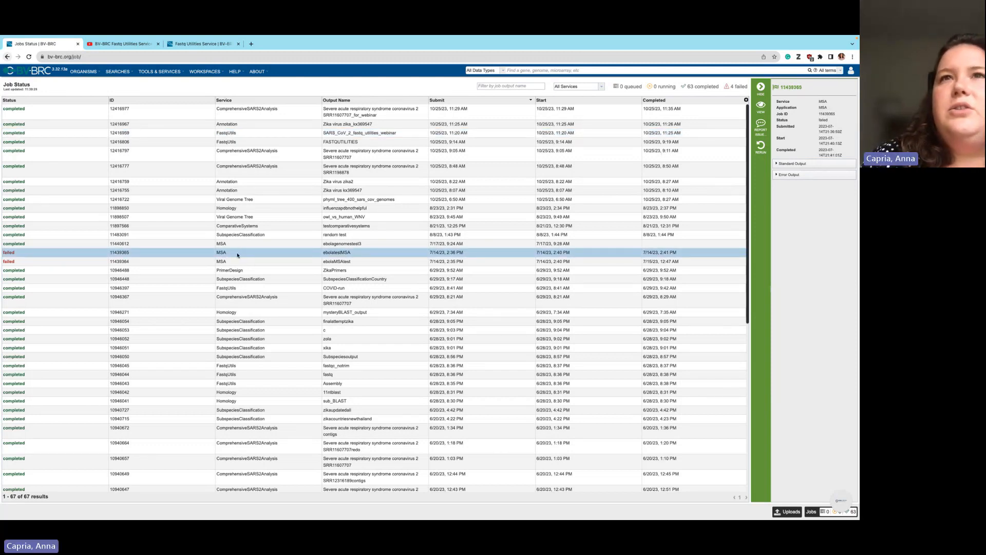
pyautogui.doubleClick(238, 254)
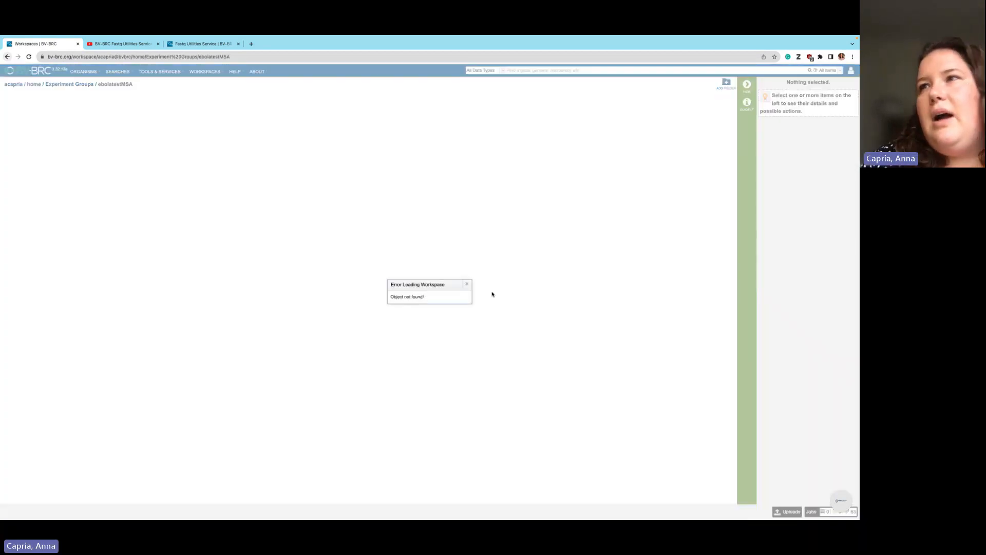
pyautogui.click(7, 56)
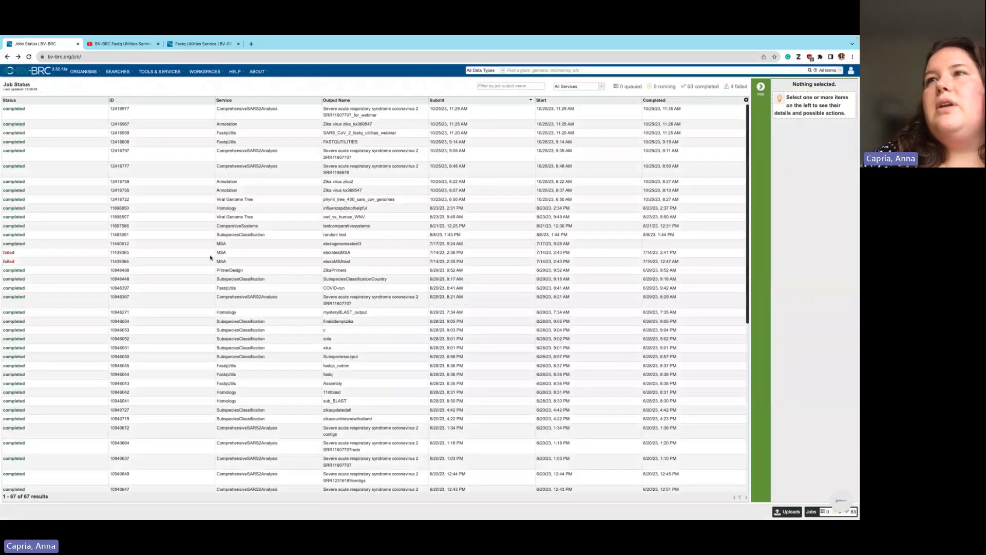
# Open the issue report form for the failed ebolatestMSA job, review its prefilled job information, and cancel without submitting
pyautogui.click(210, 255)
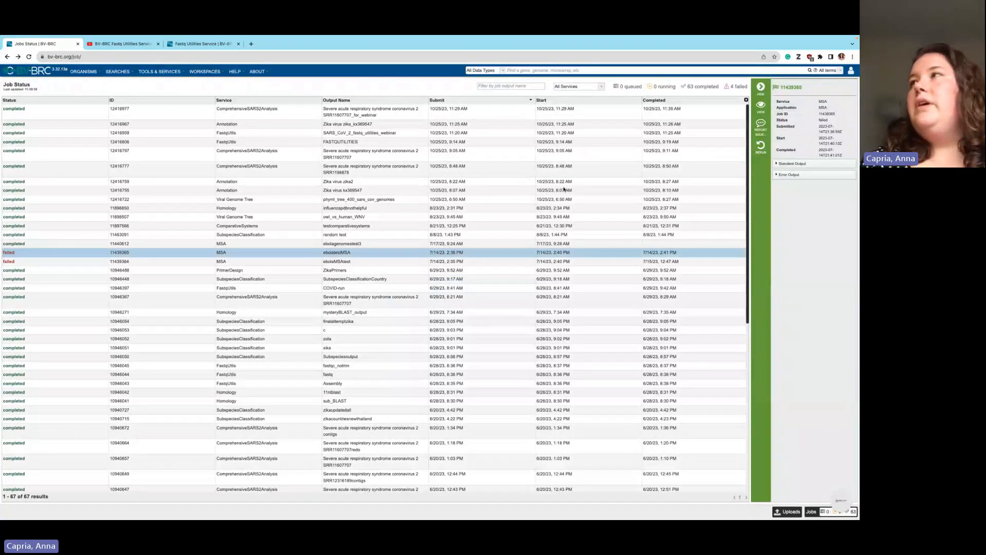
pyautogui.click(761, 125)
pyautogui.click(435, 275)
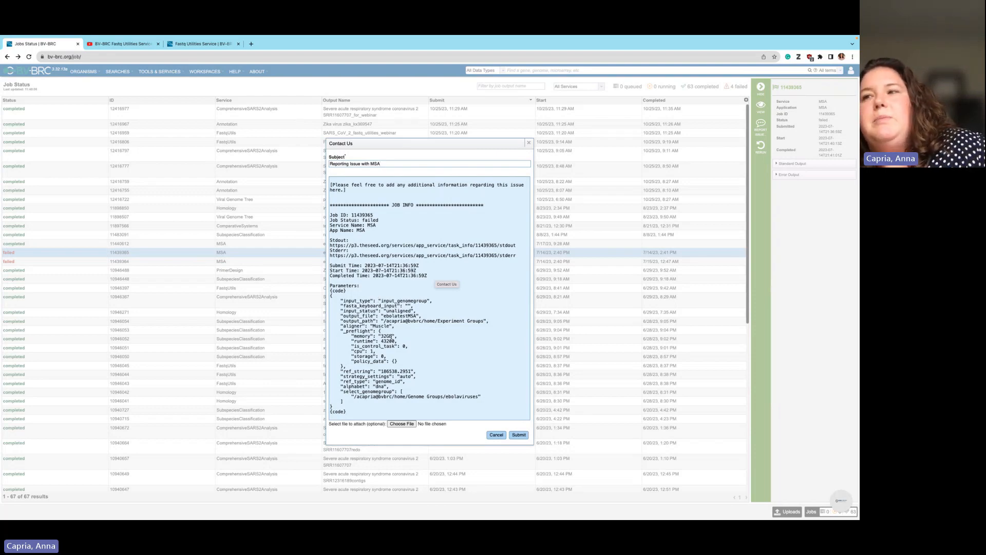
pyautogui.click(493, 437)
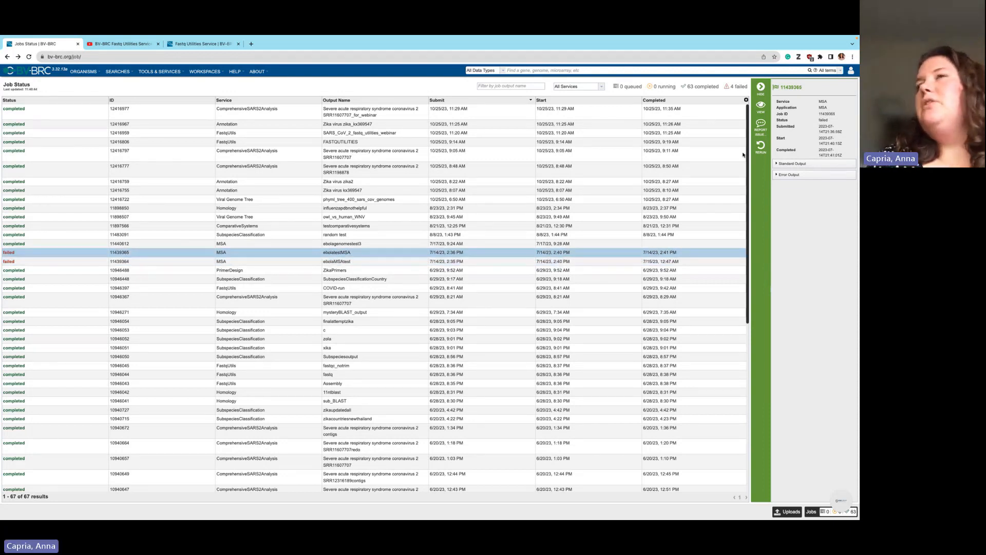
# Open the completed SARS-CoV-2 analysis job for SRR11607707 from the jobs list and display its full genome report
pyautogui.moveTo(759, 63)
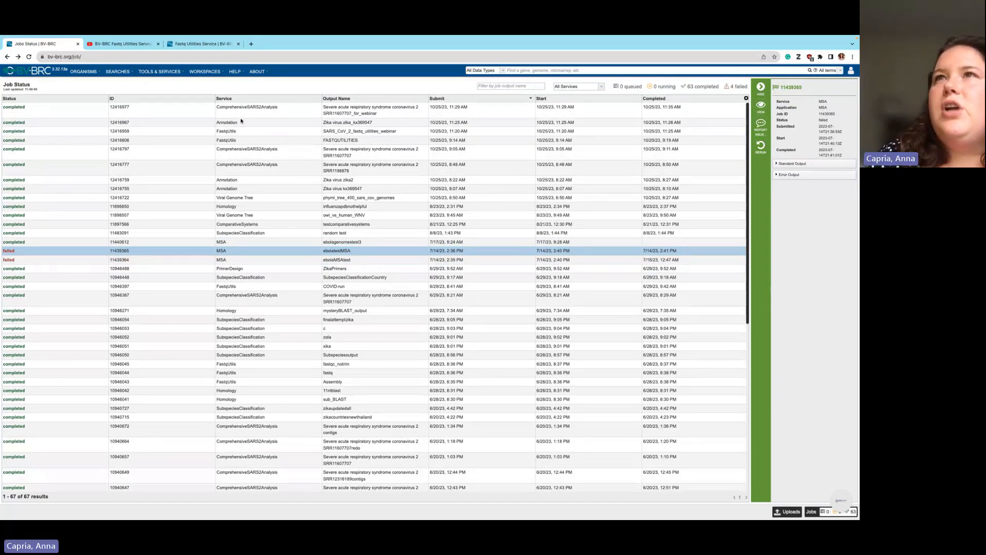
pyautogui.click(238, 166)
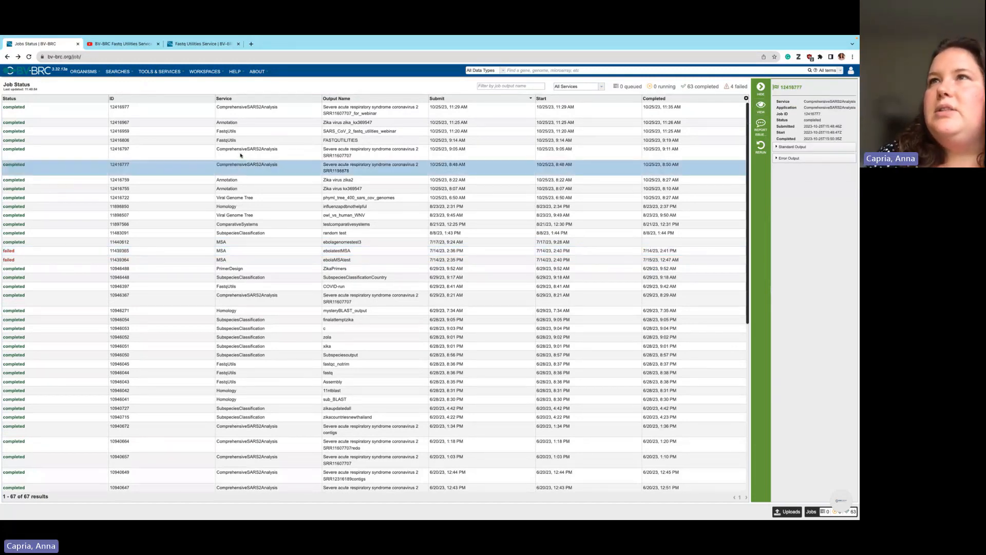
pyautogui.doubleClick(241, 155)
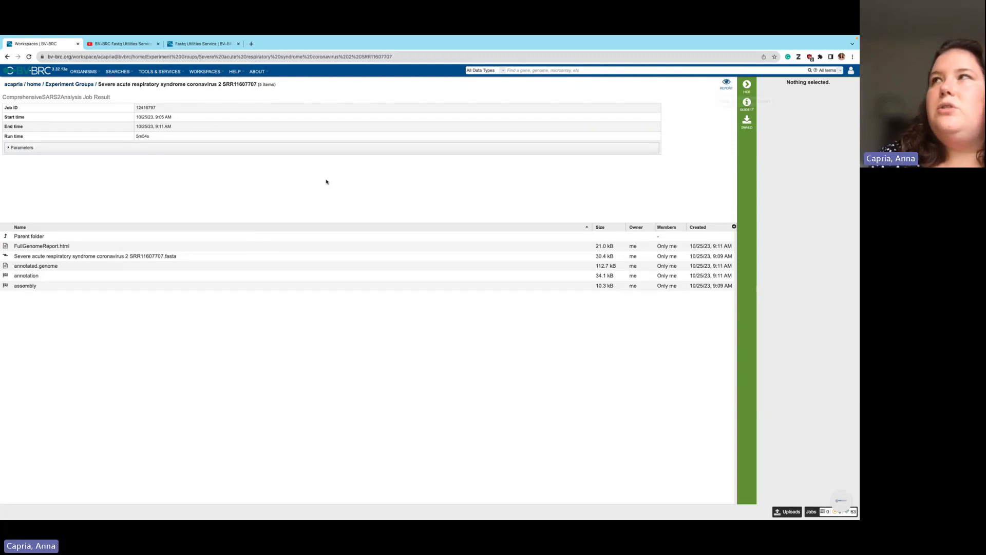
pyautogui.click(721, 86)
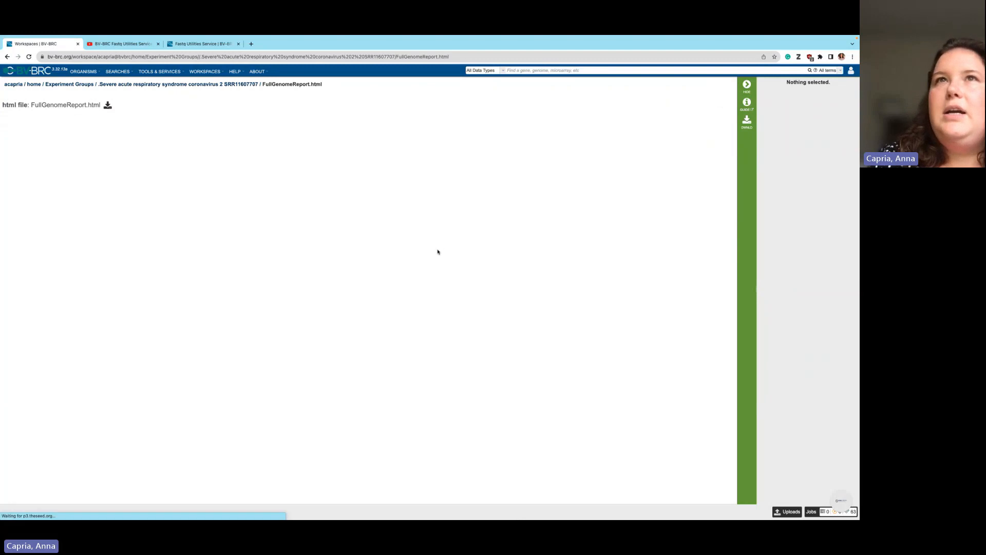
# Examine the report's Pangolin lineage, protein SNPs, assembly statistics, coverage plot and variation data
pyautogui.scroll(-1, 129, 179)
pyautogui.scroll(-1, 131, 170)
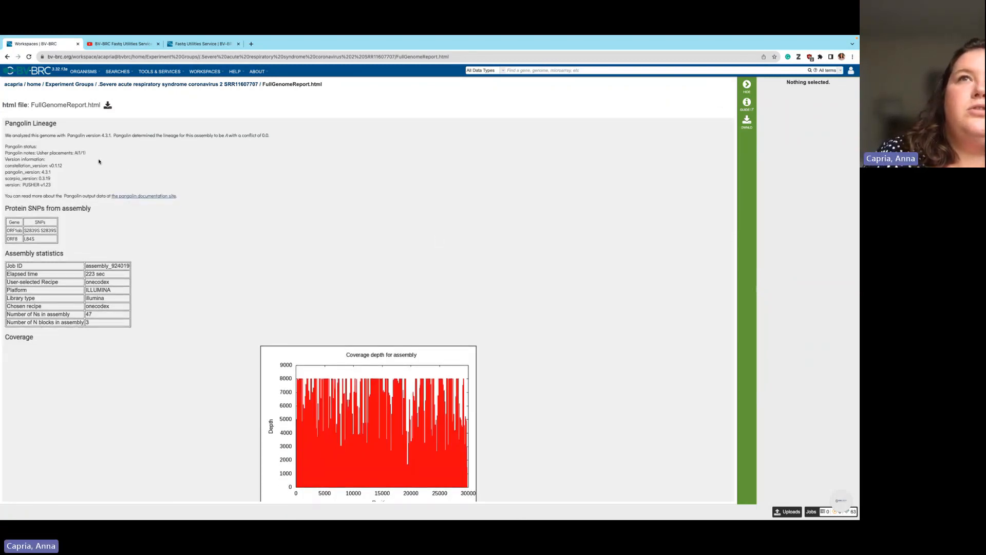
pyautogui.scroll(-3, 98, 162)
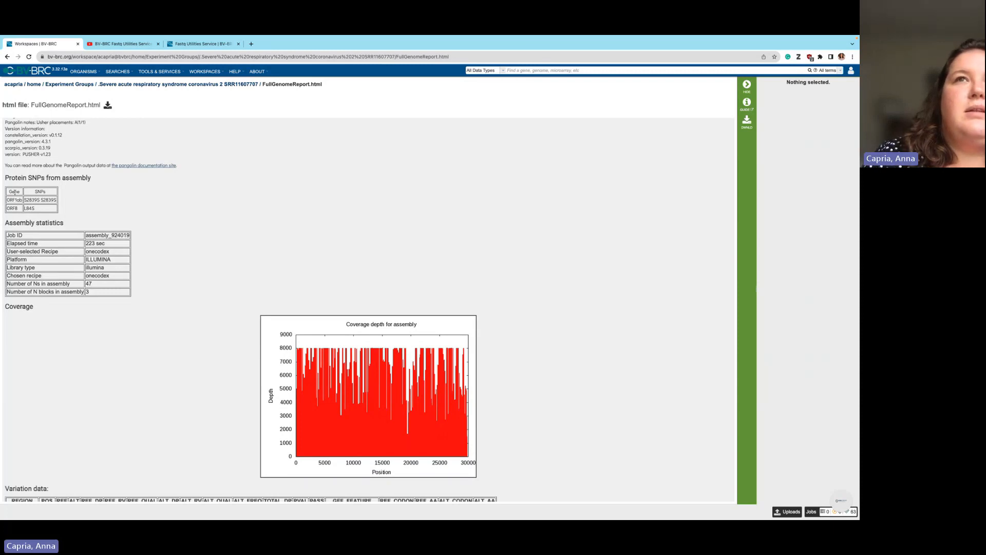
pyautogui.scroll(-4, 45, 223)
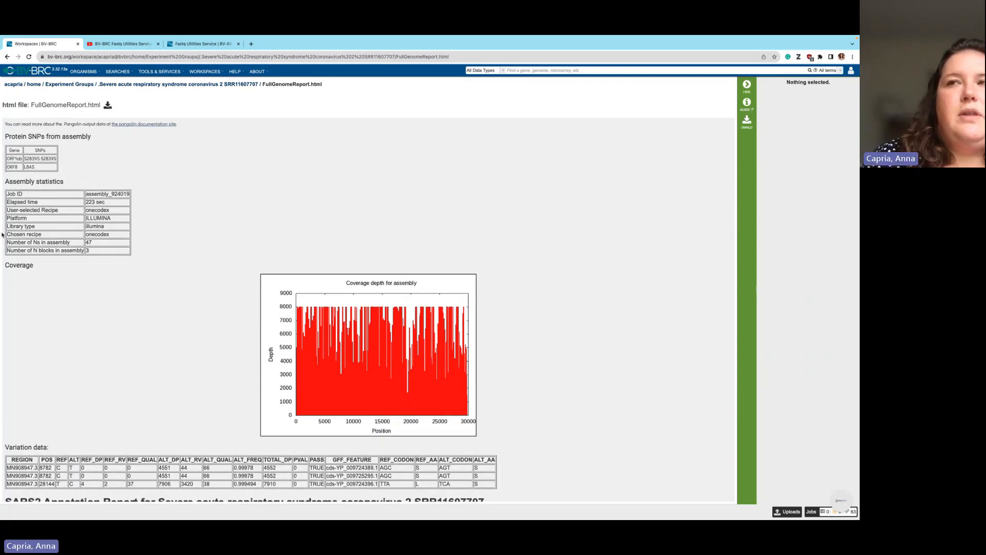
pyautogui.scroll(-3, 80, 295)
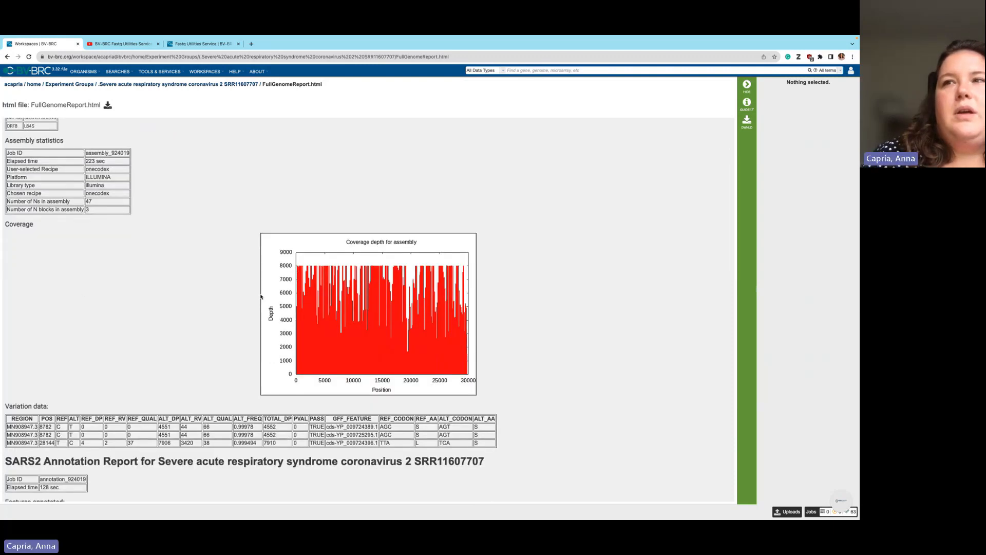
pyautogui.scroll(-3, 350, 304)
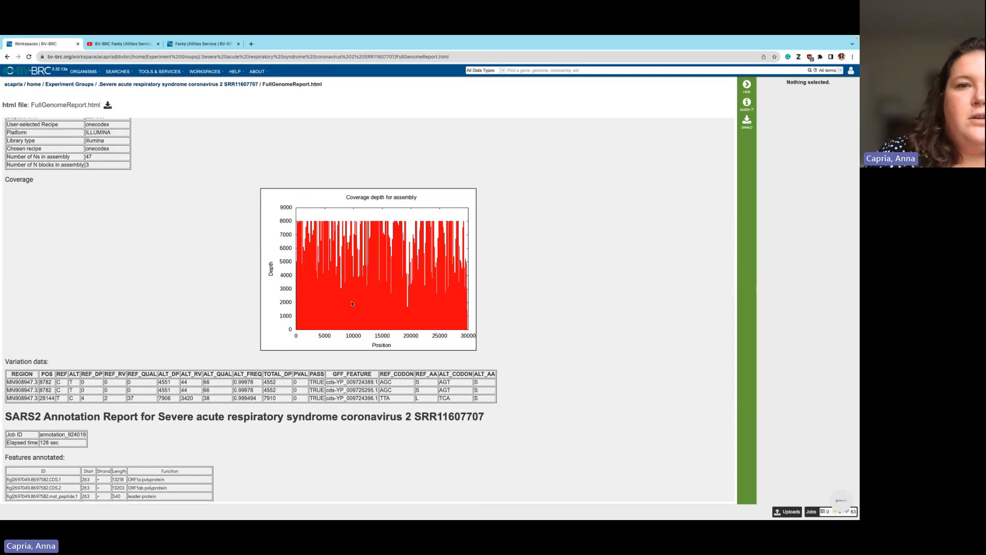
pyautogui.scroll(-4, 352, 304)
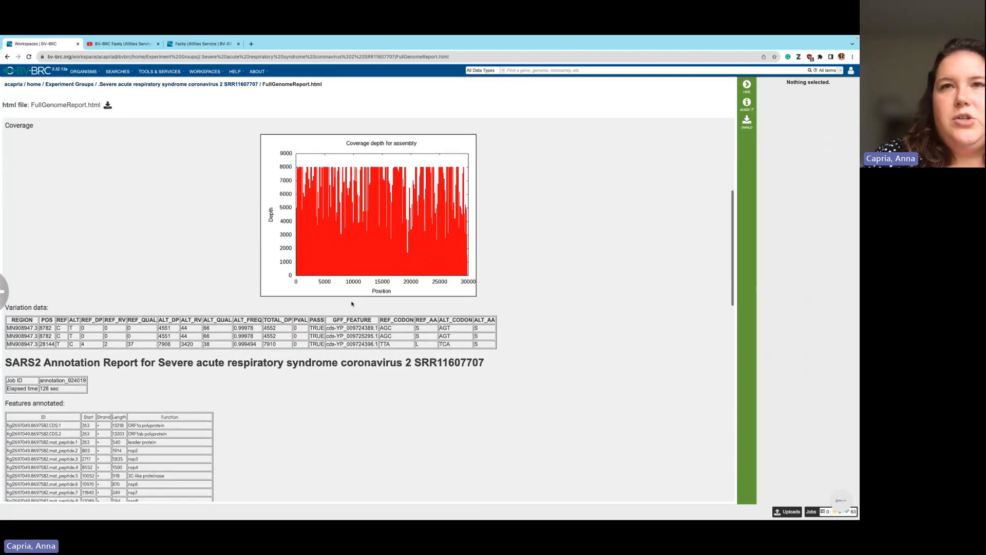
pyautogui.scroll(-5, 324, 304)
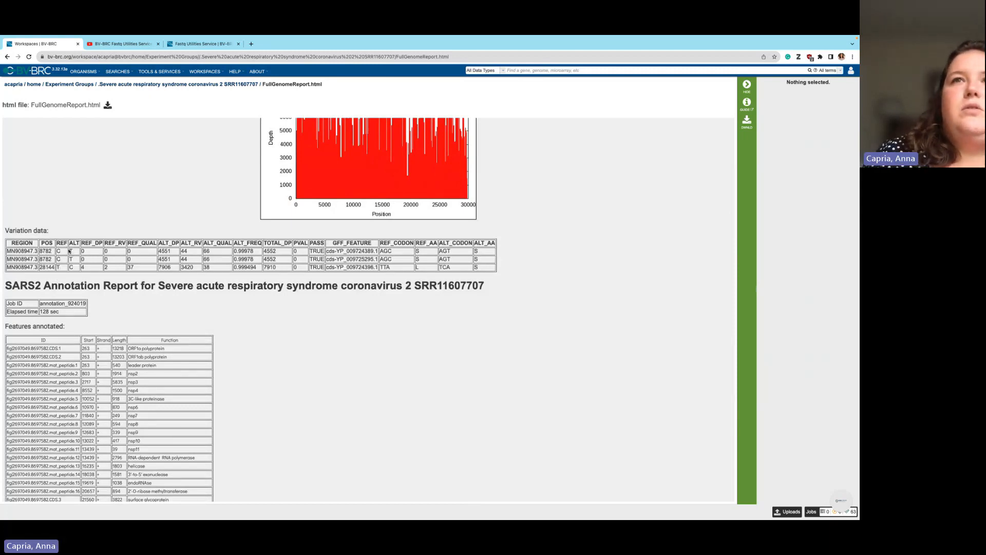
pyautogui.scroll(-1, 86, 252)
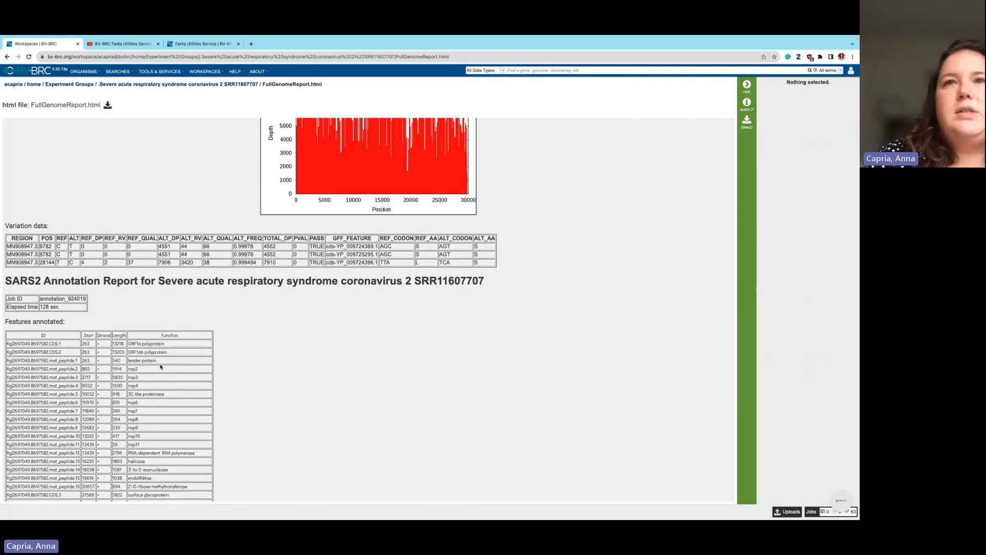
# Examine the report's annotated features and SRA metadata, highlighting the ARTIC protocol text in the design description
pyautogui.scroll(-3, 126, 404)
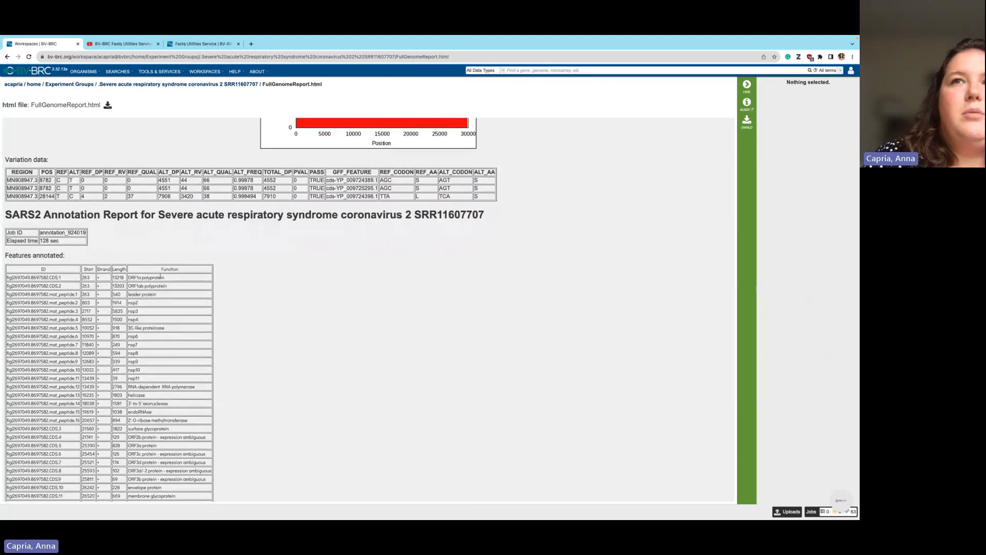
pyautogui.scroll(-1, 137, 311)
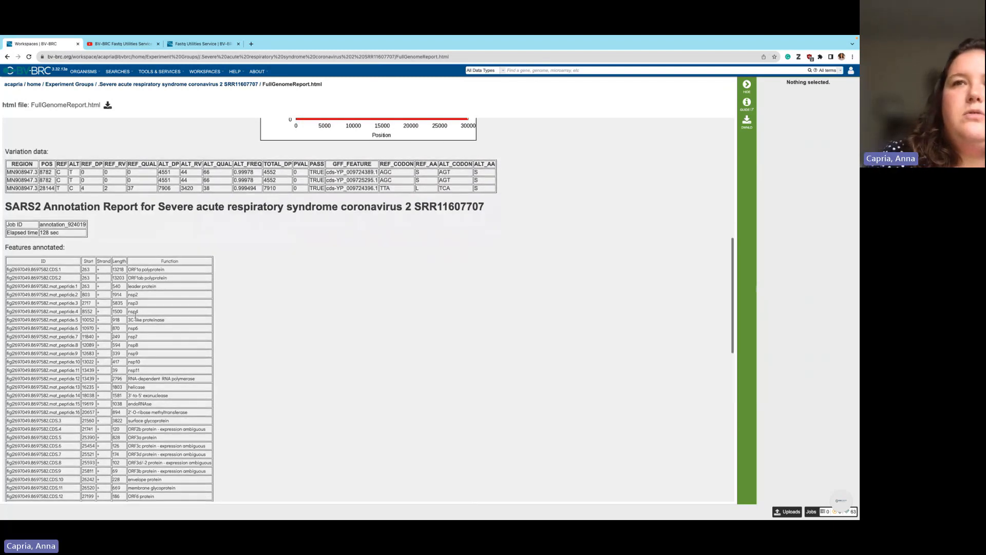
pyautogui.scroll(-2, 135, 315)
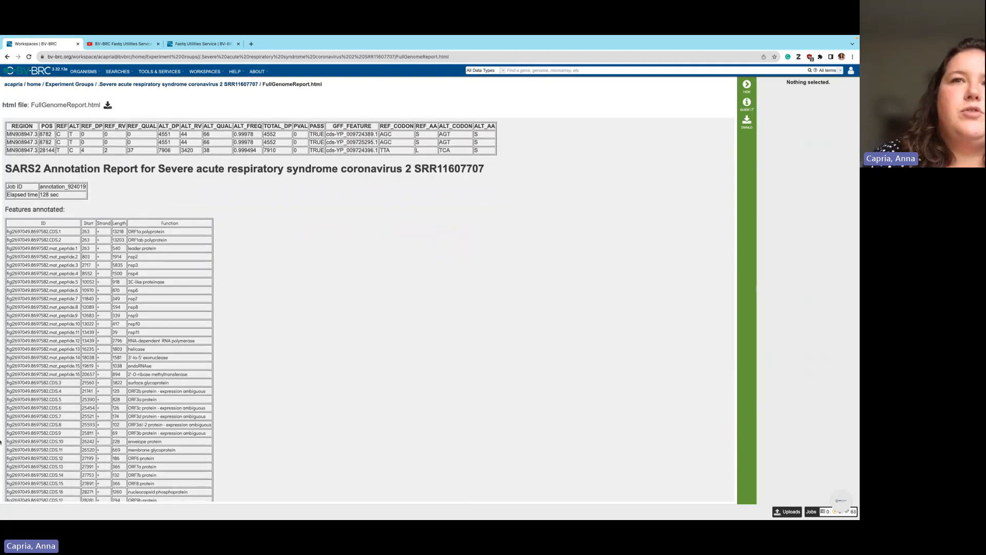
pyautogui.scroll(-4, 63, 414)
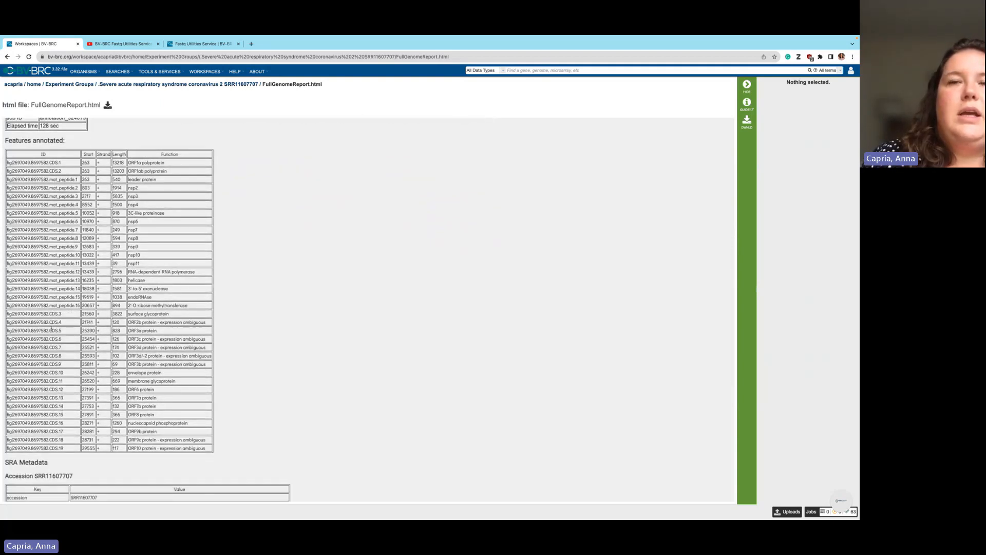
pyautogui.scroll(-12, 52, 329)
pyautogui.scroll(-3, 58, 366)
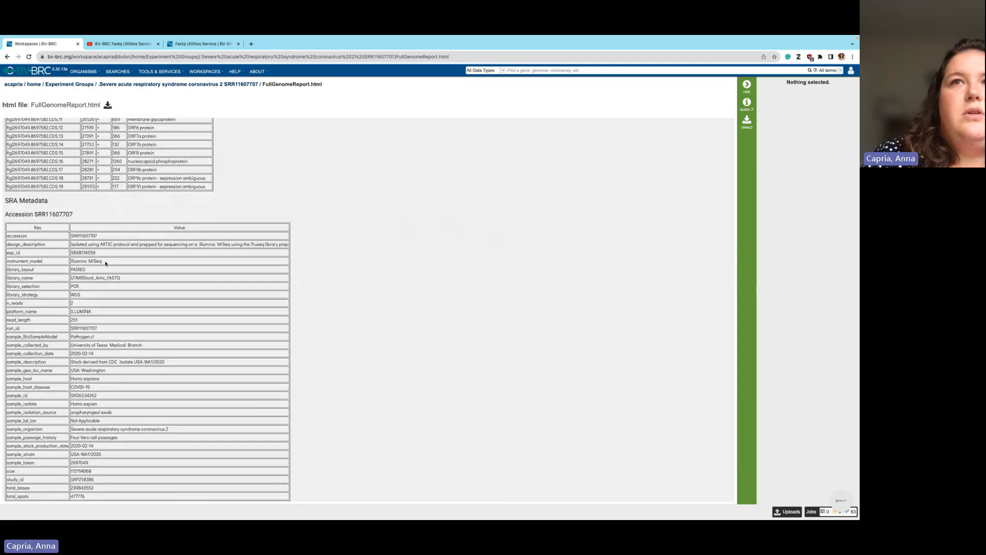
pyautogui.moveTo(102, 263); pyautogui.dragTo(132, 247)
# Recheck the report from its beginning through the SRA metadata to the complete Pangolin output data, and return to its beginning
pyautogui.scroll(15, 119, 266)
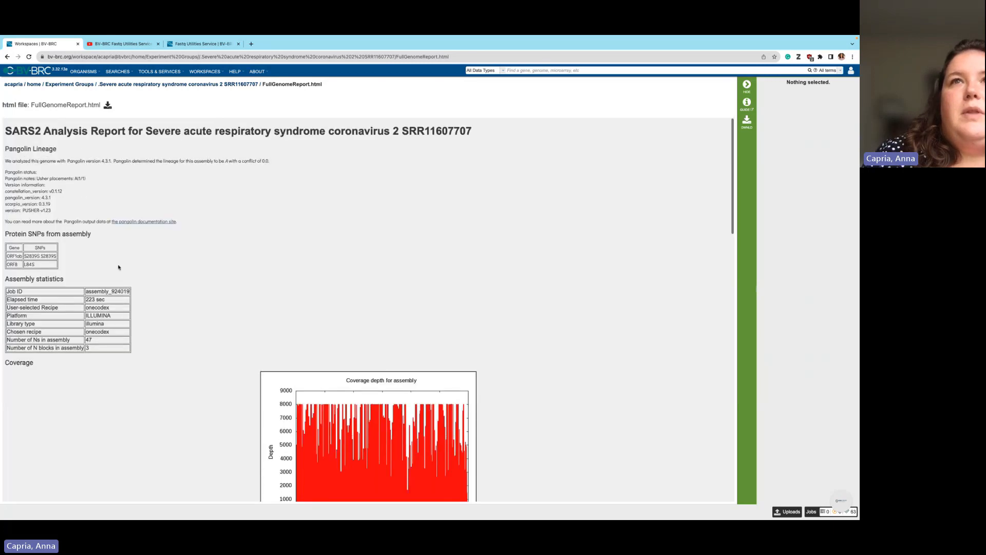
pyautogui.scroll(-12, 106, 325)
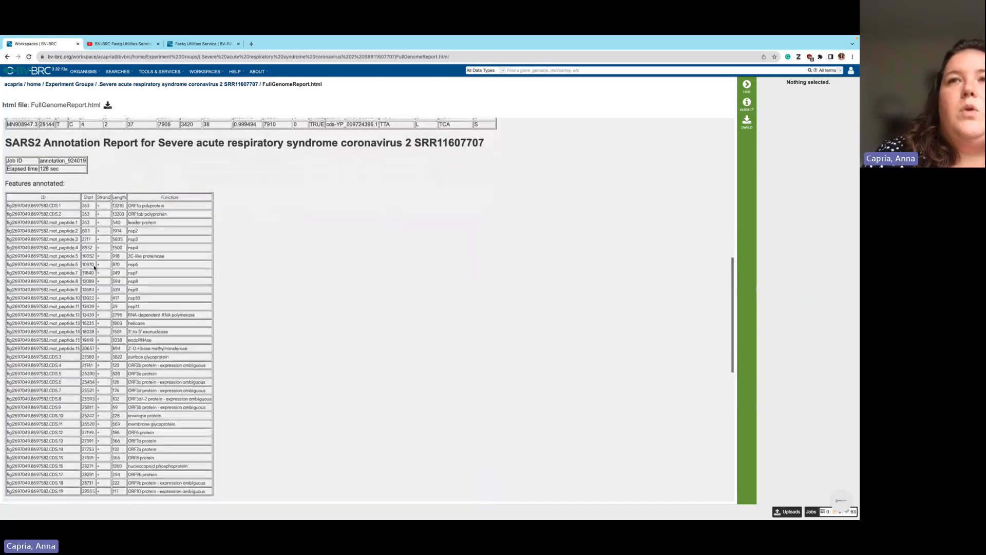
pyautogui.scroll(-5, 93, 270)
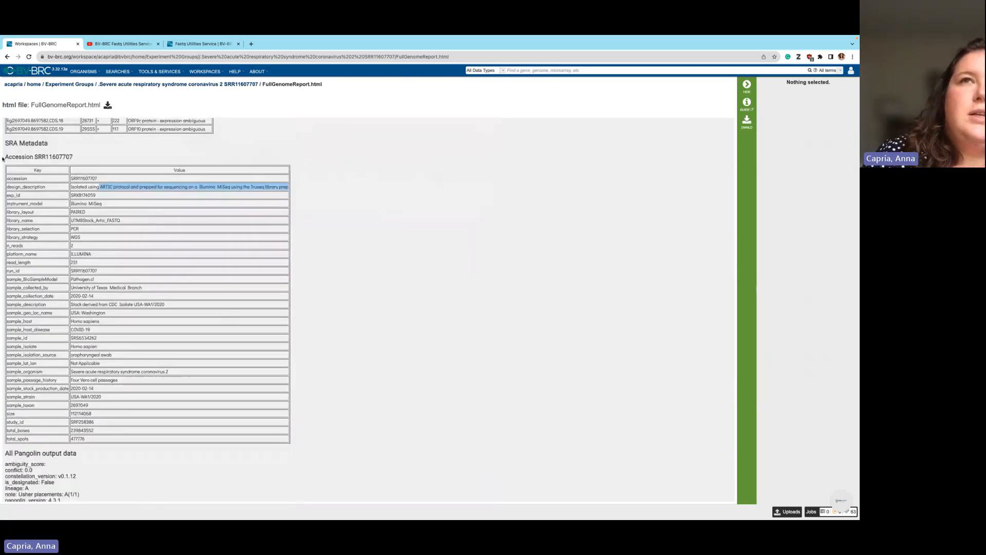
pyautogui.scroll(-2, 75, 414)
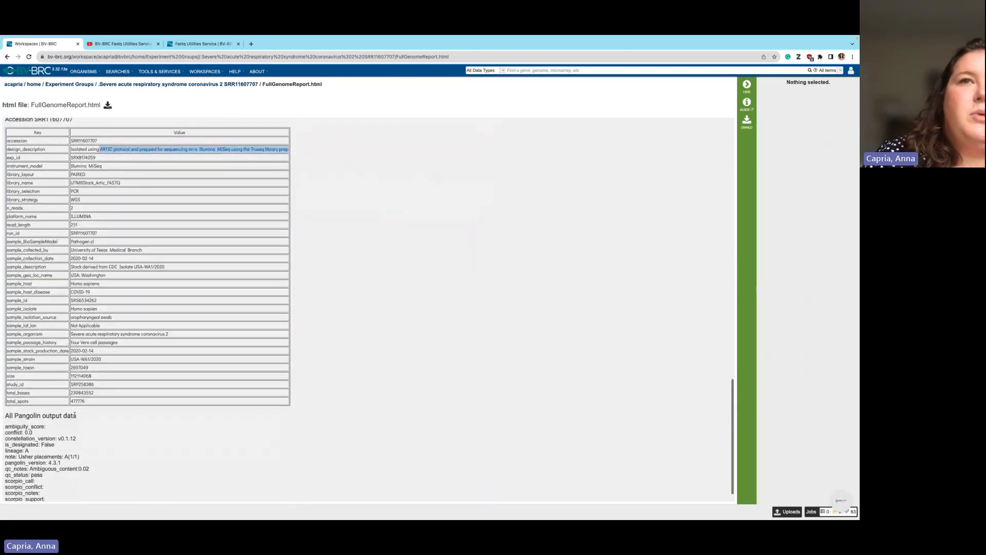
pyautogui.scroll(-1, 74, 414)
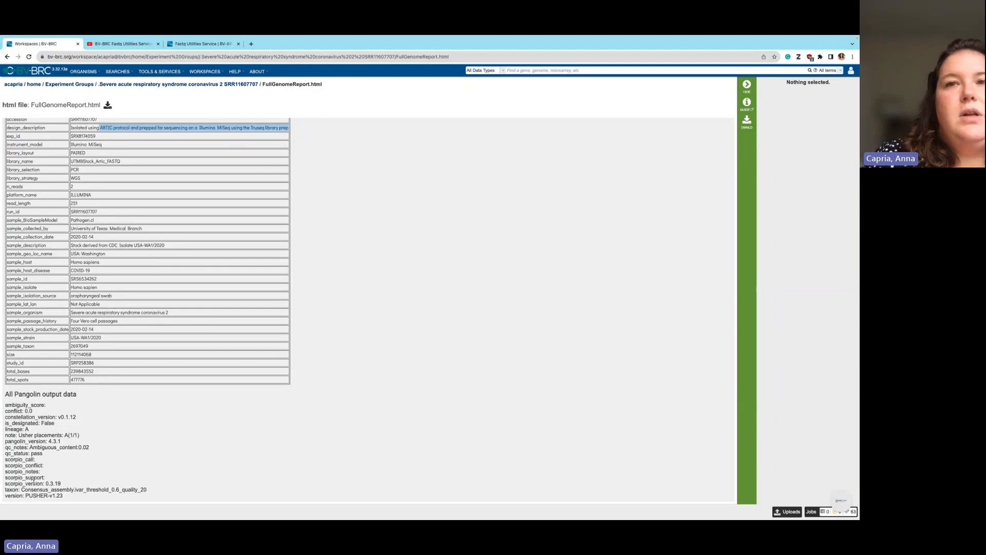
pyautogui.scroll(15, 114, 388)
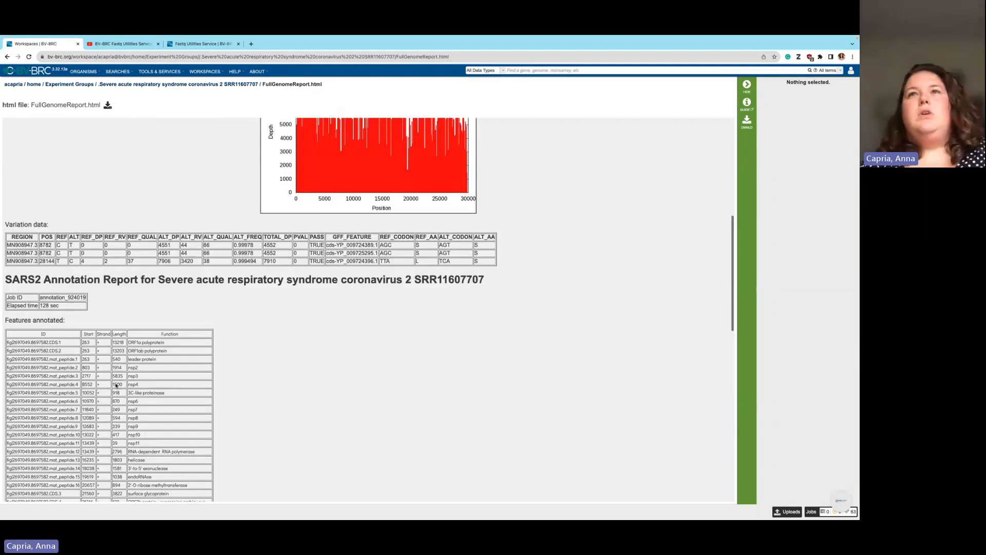
pyautogui.scroll(6, 117, 385)
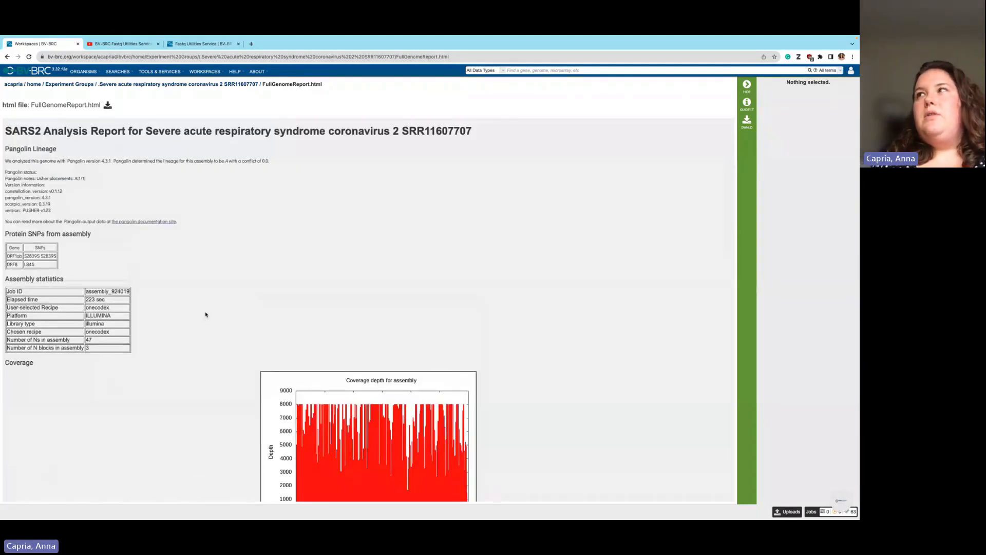
# Go back to the SRR11607707 job results, view the files in the annotation result, and return to the job results
pyautogui.click(234, 84)
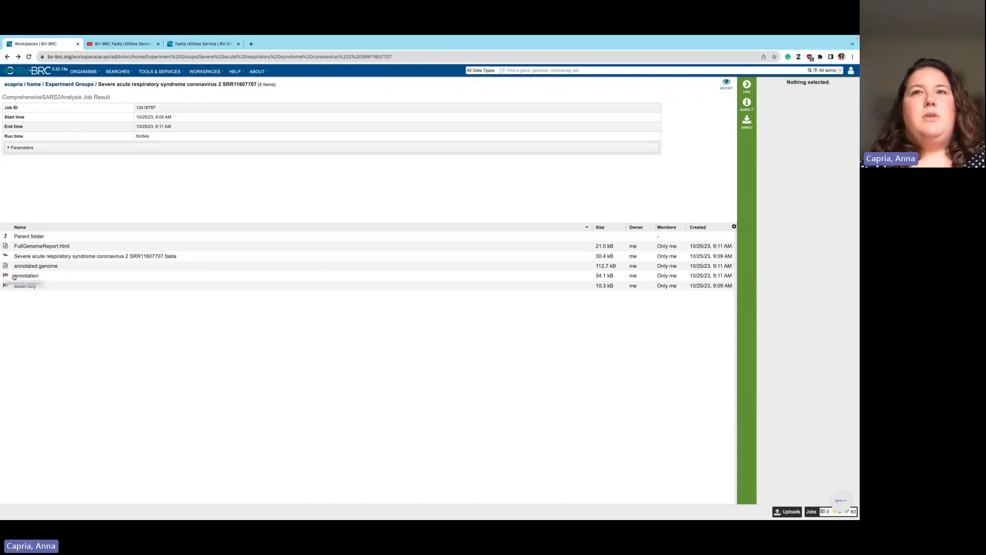
pyautogui.doubleClick(13, 277)
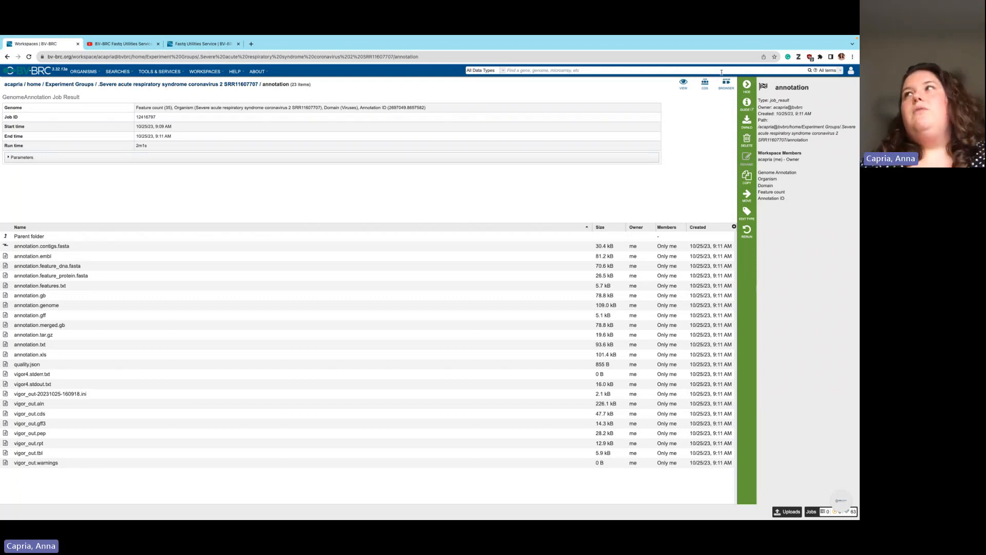
pyautogui.click(7, 57)
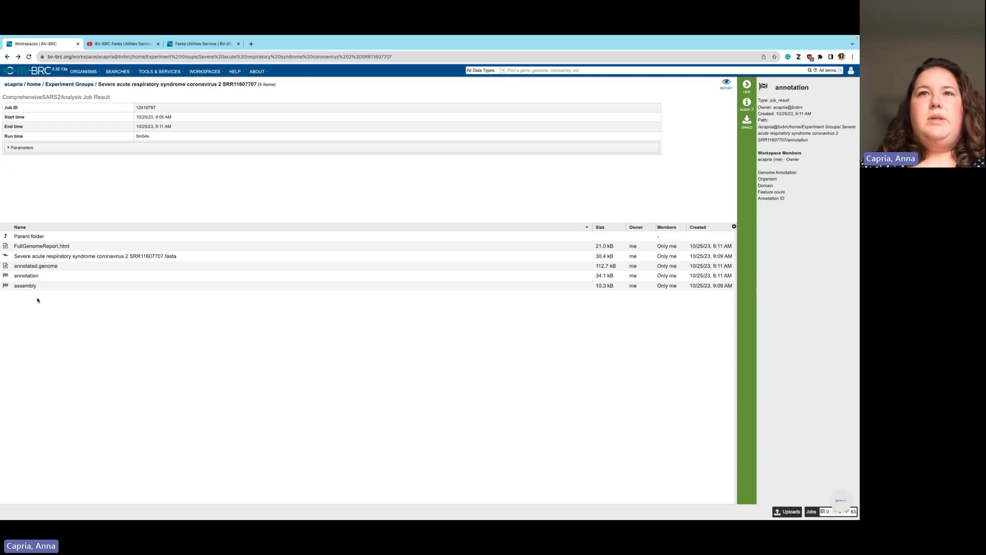
# Open the assembly result, view the assembly.detail.png coverage plot, and select assembly.png back in the file list
pyautogui.doubleClick(33, 286)
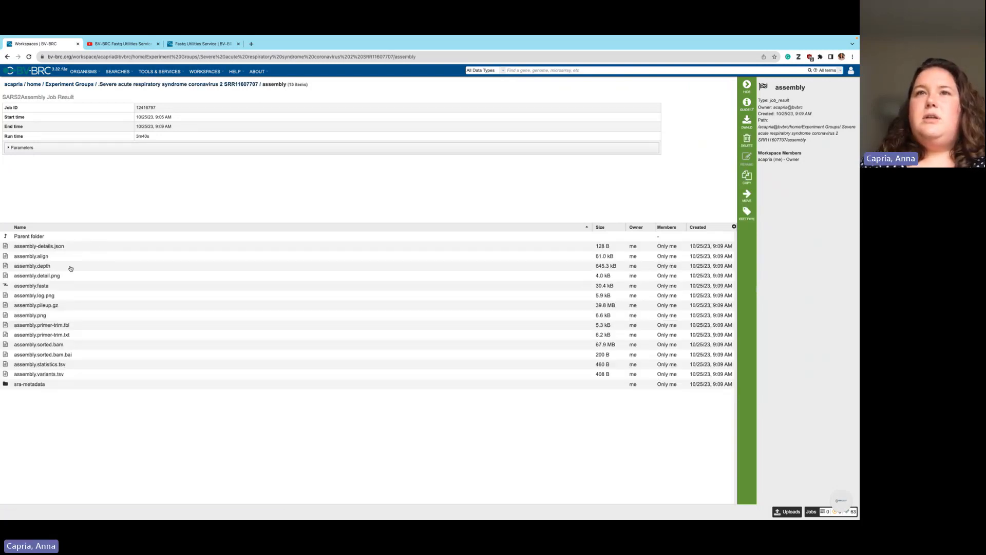
pyautogui.click(70, 256)
pyautogui.click(118, 285)
pyautogui.click(130, 277)
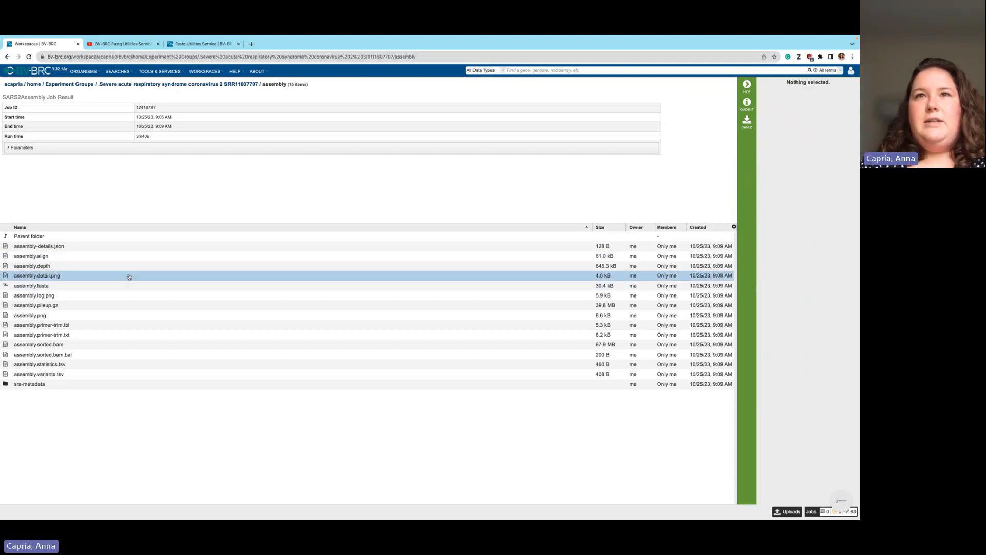
pyautogui.click(747, 141)
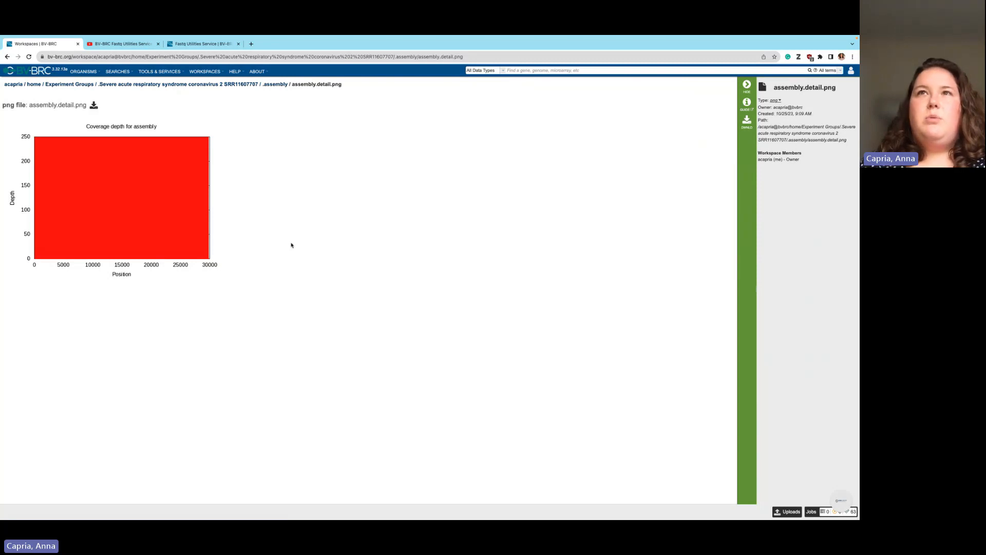
pyautogui.click(7, 57)
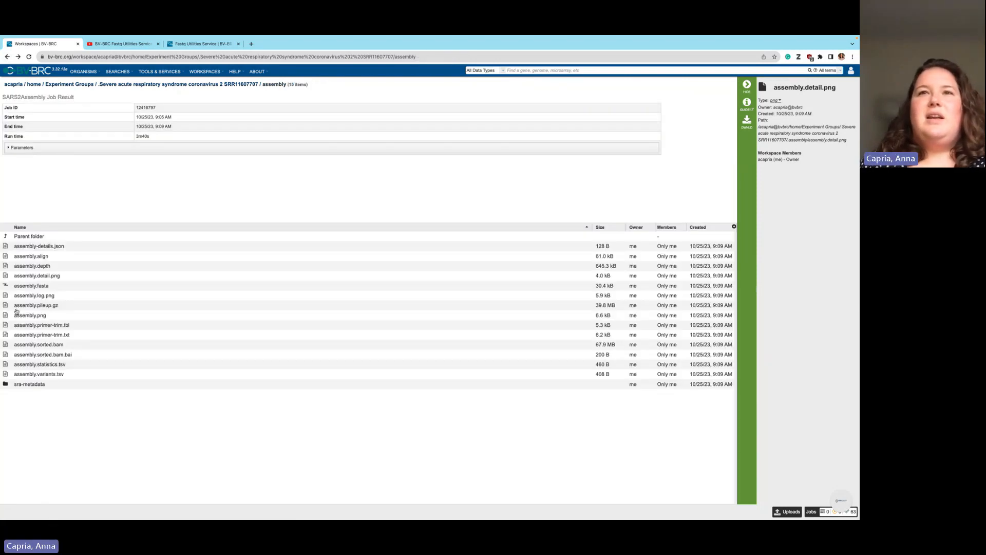
pyautogui.click(52, 385)
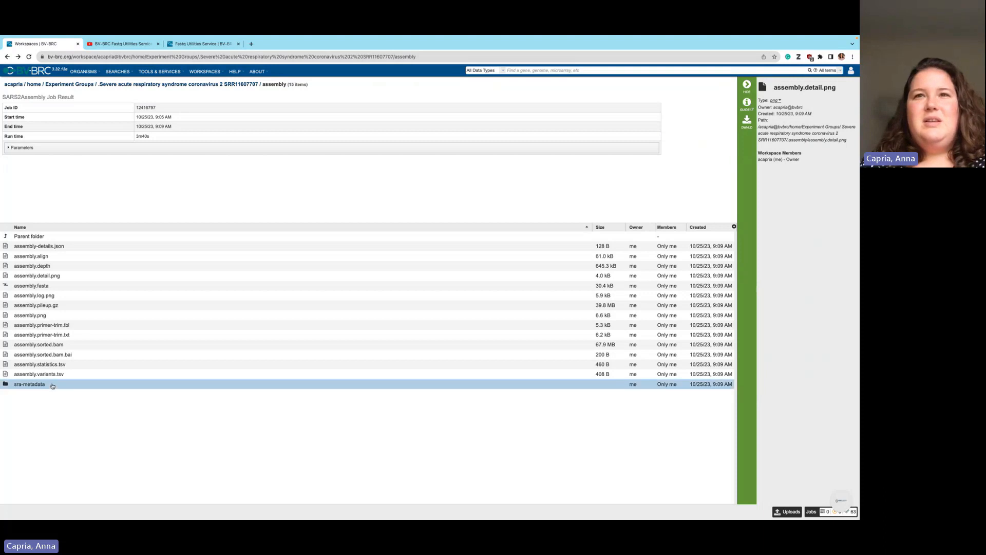
pyautogui.click(35, 315)
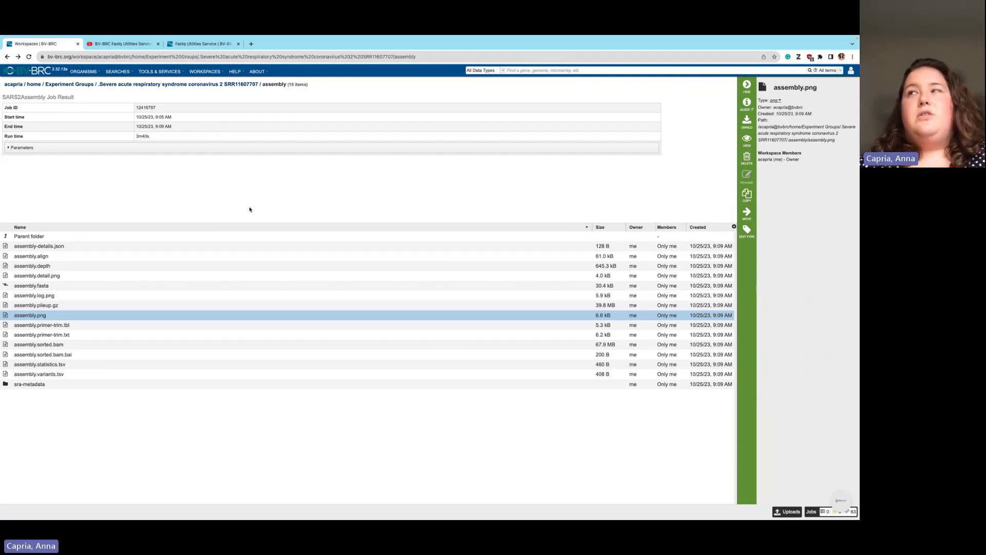
# Switch to the slide presentation and advance to the Recap slide
pyautogui.hotkey('ctrl', 'Left')
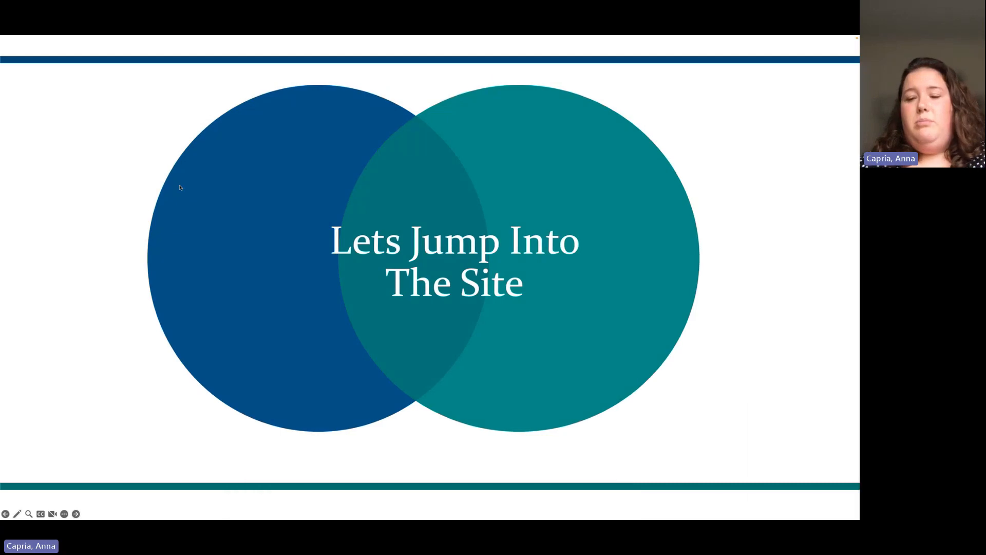
pyautogui.press('Right')
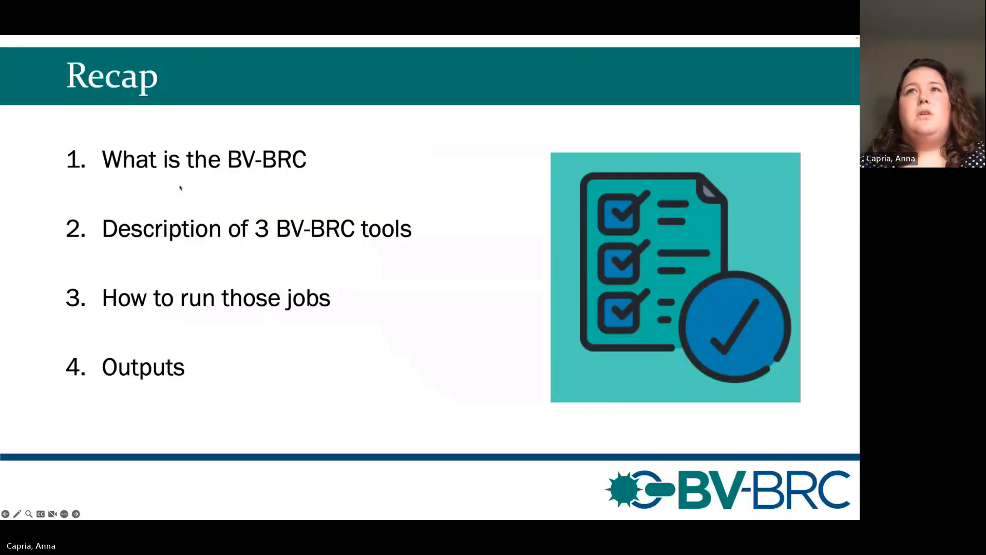